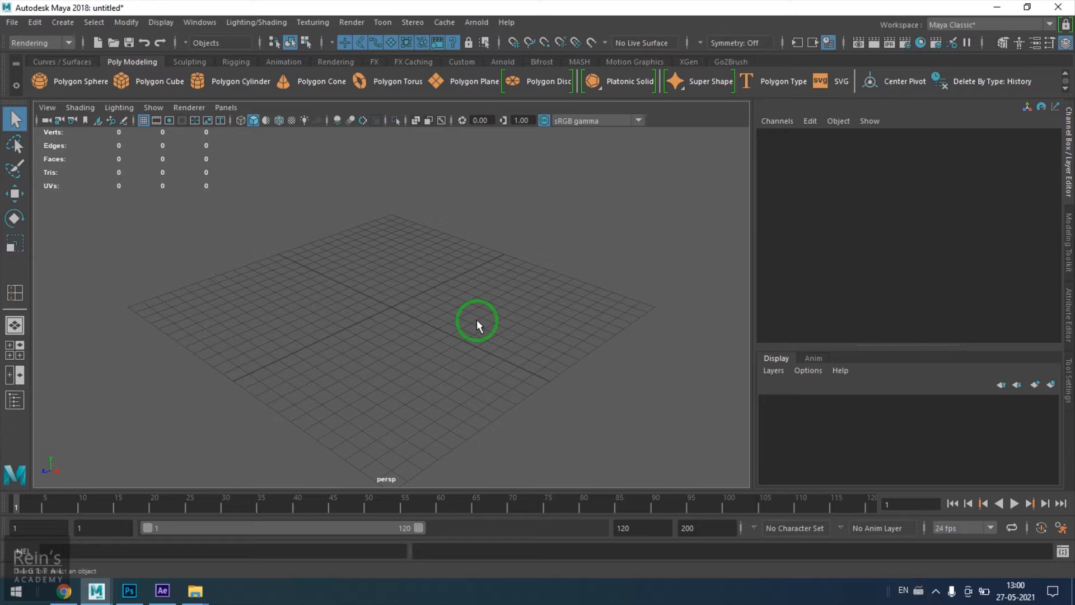
Step: Create a polygon sphere with the default settings and frame it in the perspective view
{"action": "left_click", "coordinate": [69, 23]}
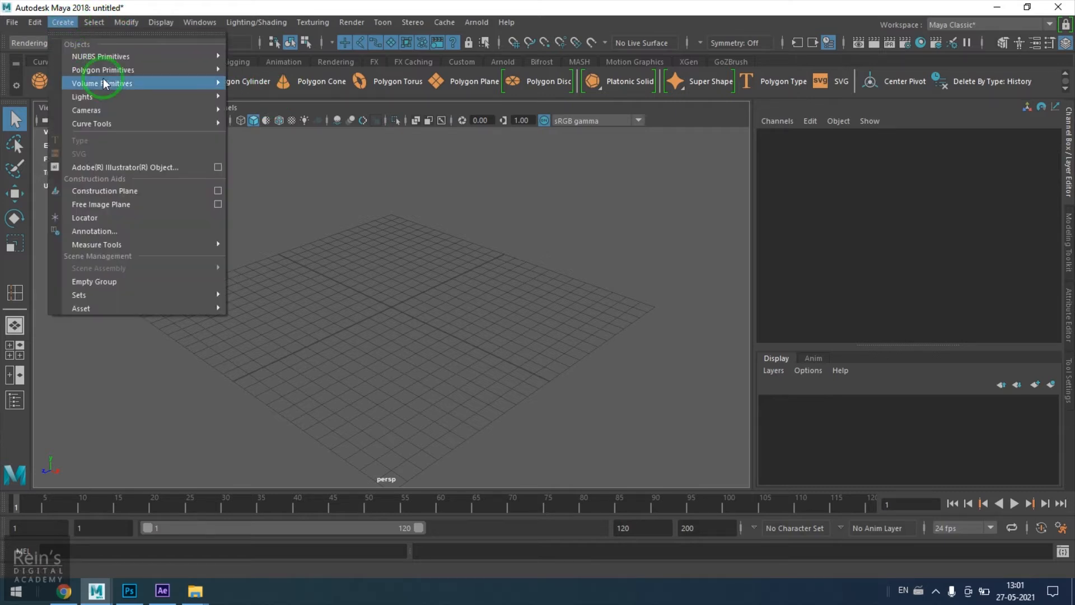
{"action": "mouse_move", "coordinate": [107, 74]}
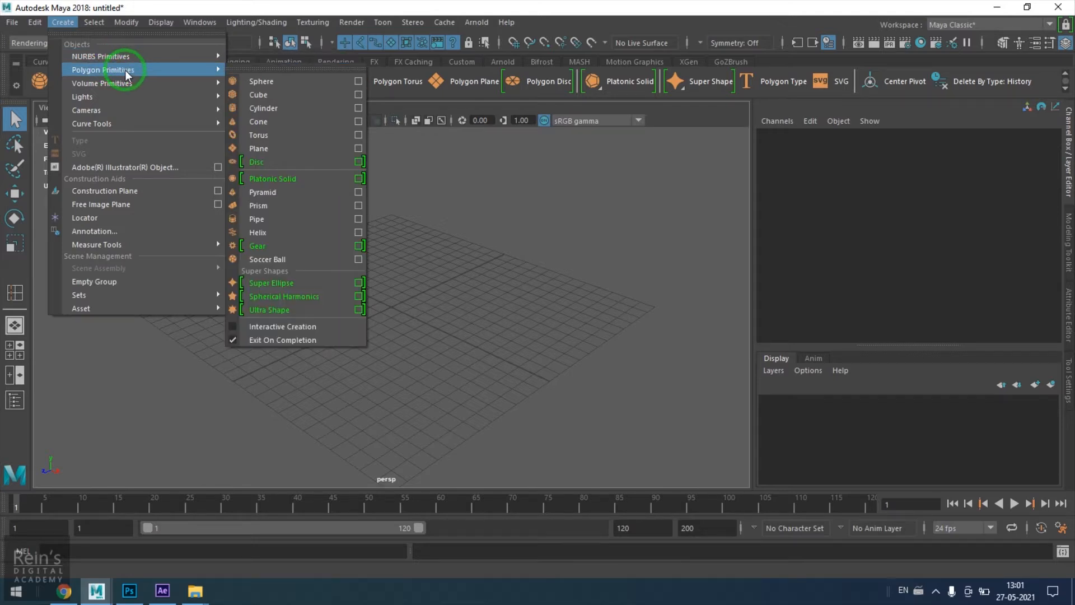
{"action": "left_click", "coordinate": [263, 81]}
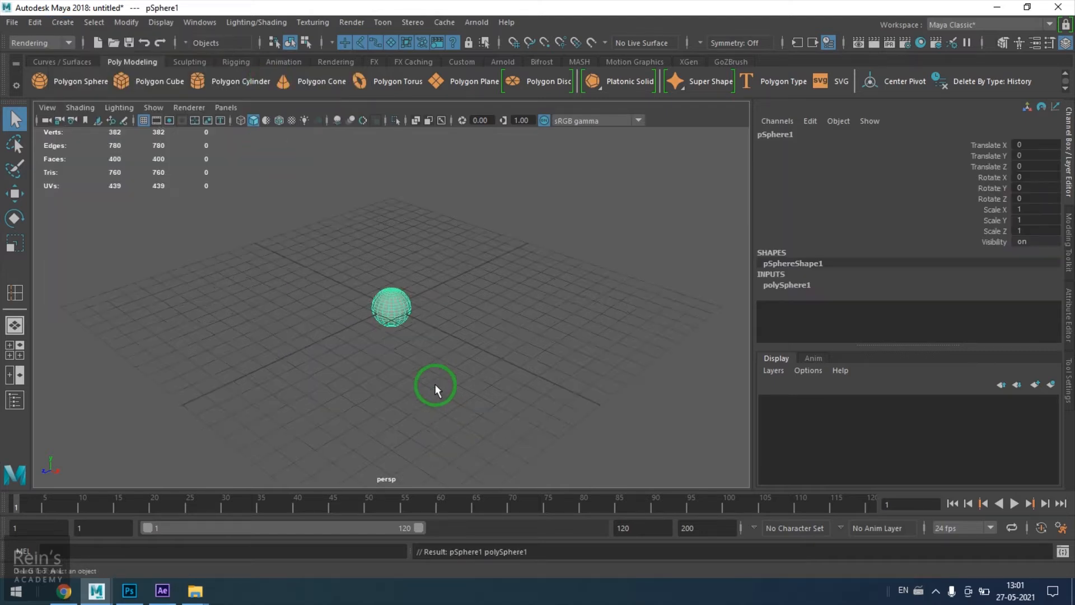
{"action": "key", "text": "f"}
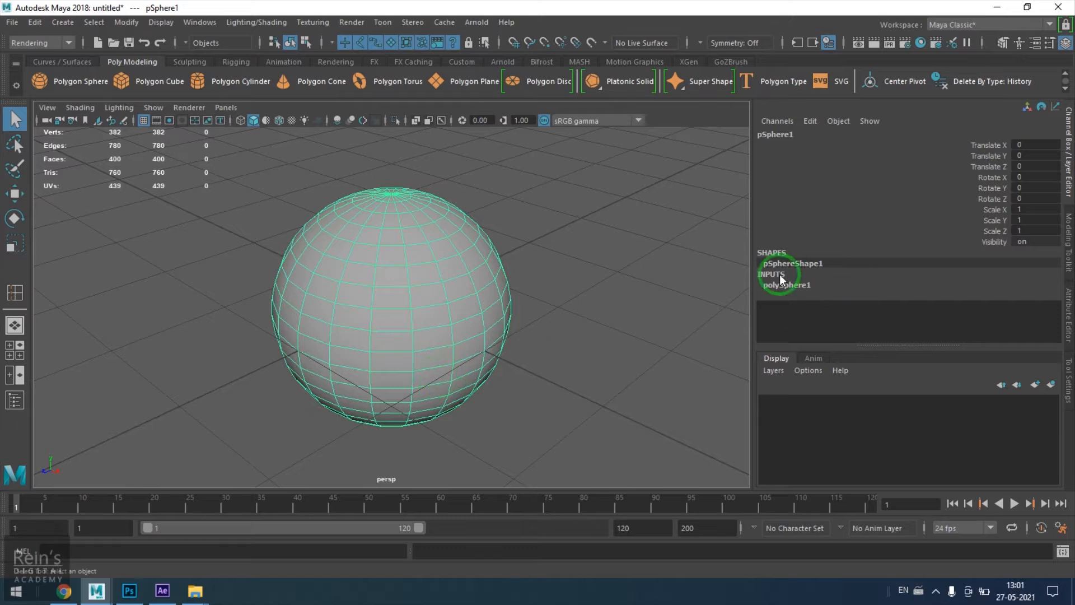
Step: Set the sphere's Subdivisions Axis and Subdivisions Height to 5
{"action": "left_click", "coordinate": [815, 284]}
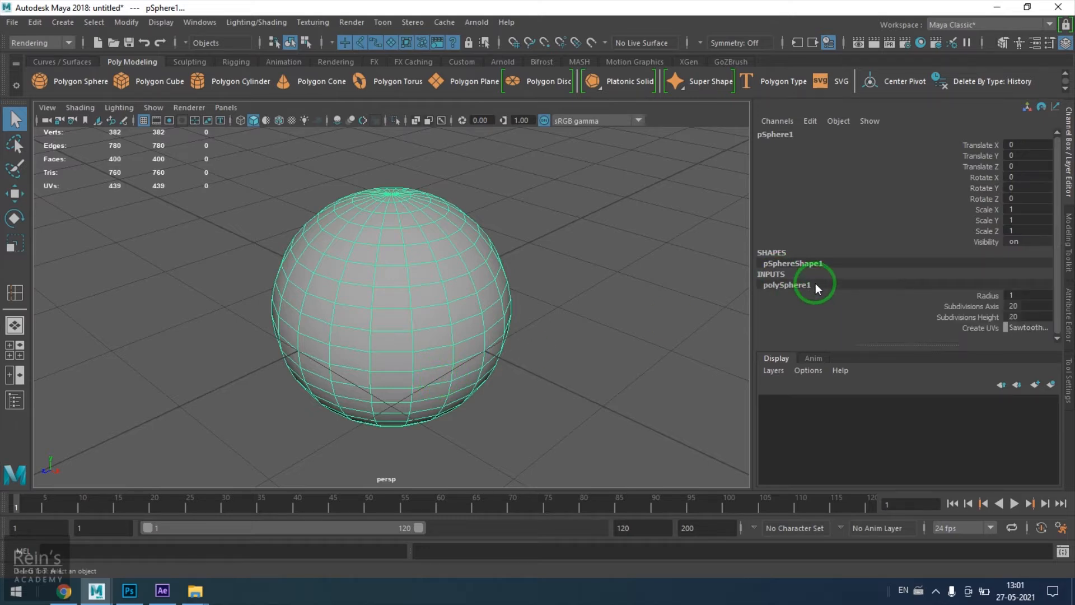
{"action": "left_click", "coordinate": [990, 310]}
{"action": "double_click", "coordinate": [1013, 316]}
{"action": "type", "text": "5"}
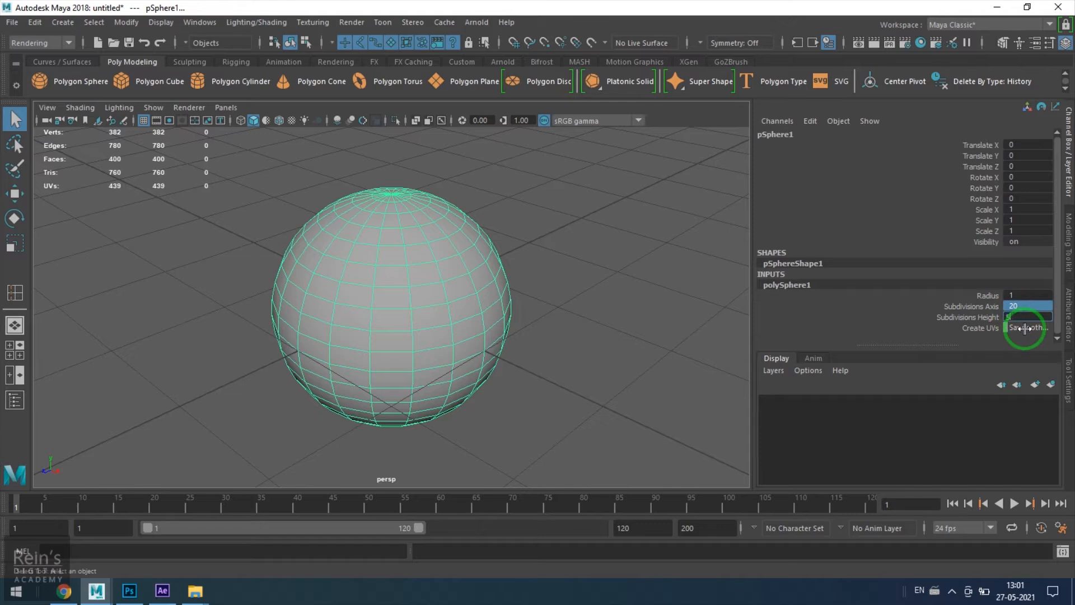
{"action": "key", "text": "Return"}
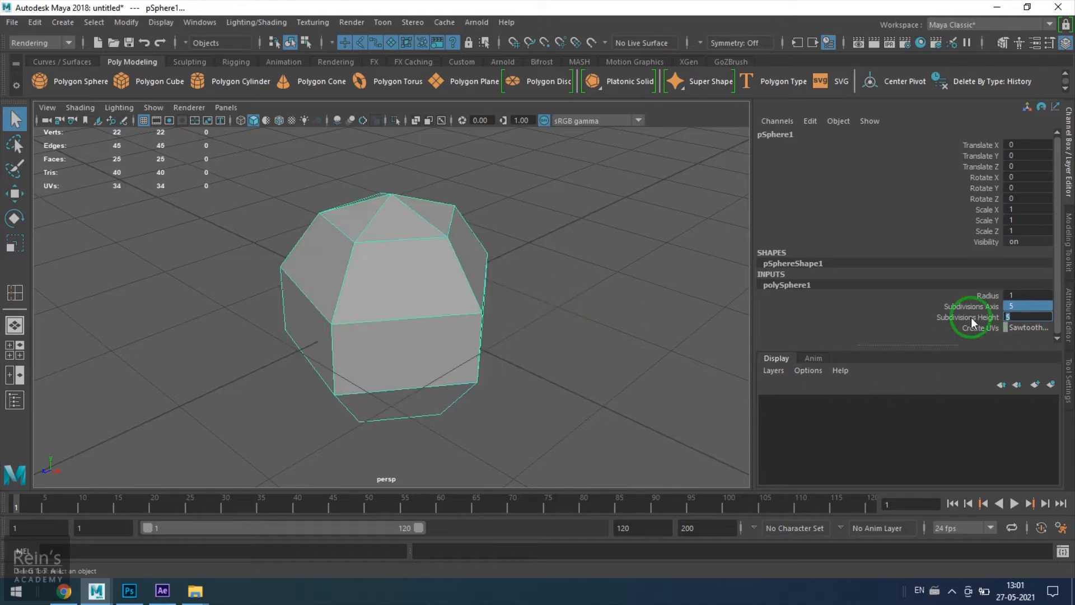
Step: Switch the sphere to face selection and select one of its upper four-sided faces
{"action": "left_click", "coordinate": [529, 344]}
{"action": "left_click", "coordinate": [393, 324]}
{"action": "left_click_drag", "start_coordinate": [493, 338], "coordinate": [426, 325], "text": "alt"}
{"action": "right_click_drag", "start_coordinate": [426, 326], "coordinate": [485, 348], "text": "alt"}
{"action": "right_click_drag", "start_coordinate": [444, 220], "coordinate": [444, 253]}
{"action": "left_click", "coordinate": [461, 266]}
{"action": "mouse_move", "coordinate": [552, 355]}
{"action": "left_mouse_down", "text": "alt"}
{"action": "mouse_move", "coordinate": [526, 376]}
{"action": "mouse_move", "coordinate": [405, 351]}
{"action": "mouse_move", "coordinate": [540, 361]}
{"action": "left_mouse_up", "text": "alt"}
{"action": "middle_click_drag", "start_coordinate": [496, 341], "coordinate": [435, 391], "text": "alt"}
{"action": "right_click_drag", "start_coordinate": [434, 391], "coordinate": [462, 389], "text": "alt"}
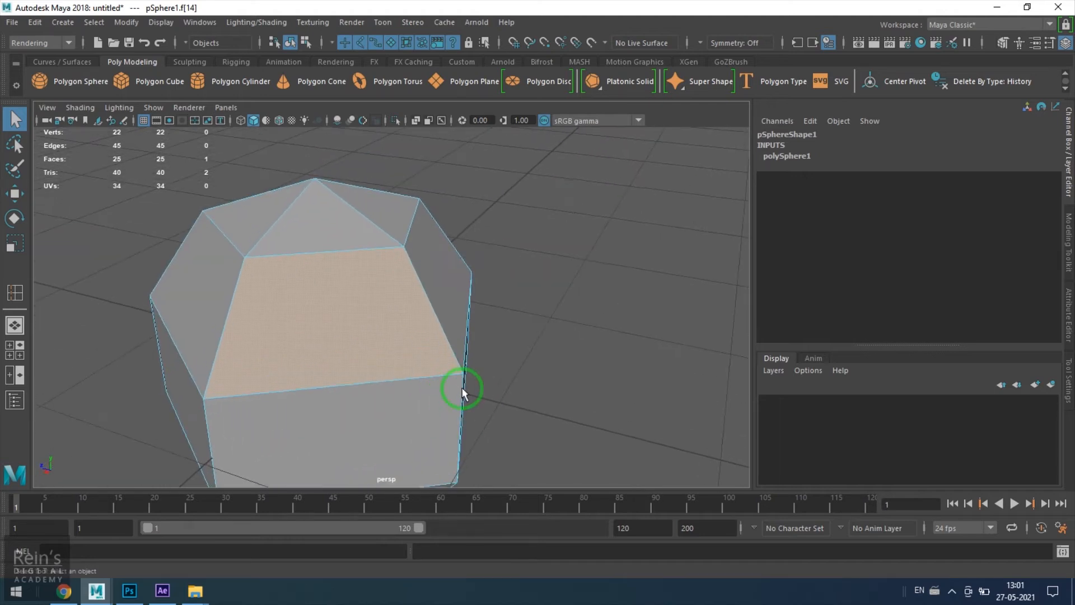
Step: Switch to edge selection and select all four edges bordering that upper four-sided face
{"action": "right_click_drag", "start_coordinate": [355, 360], "coordinate": [344, 200]}
{"action": "left_click", "coordinate": [331, 249]}
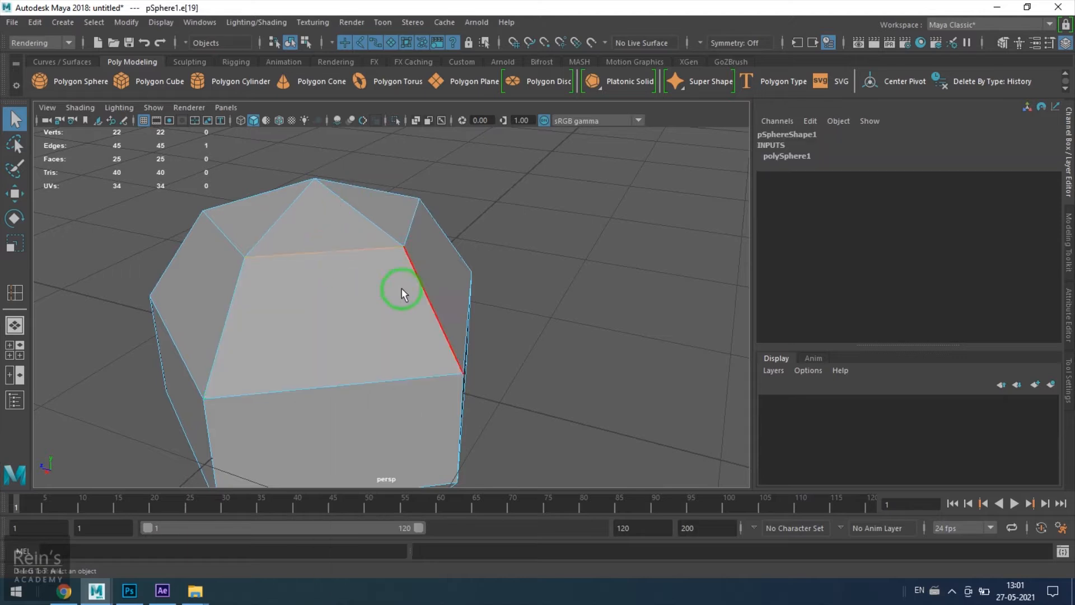
{"action": "left_click", "coordinate": [423, 293], "text": "shift"}
{"action": "left_click", "coordinate": [403, 378], "text": "shift"}
{"action": "left_click", "coordinate": [244, 320], "text": "shift"}
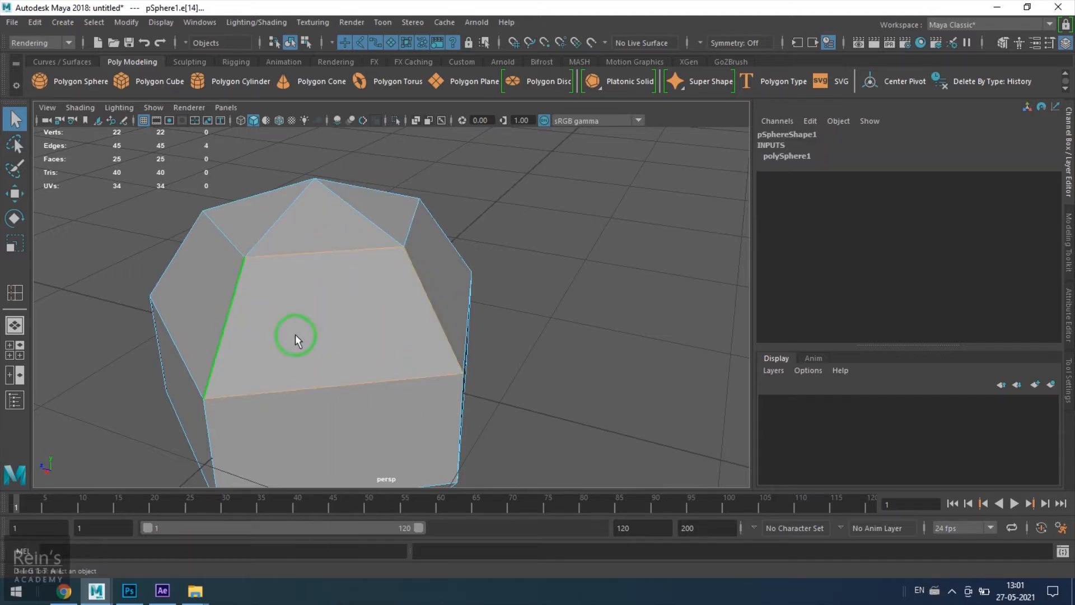
Step: Select the triangular face directly above the four-sided one, and select its three bordering edges
{"action": "key", "text": "F11"}
{"action": "left_click", "coordinate": [325, 223]}
{"action": "left_click_drag", "start_coordinate": [343, 276], "coordinate": [344, 297], "text": "alt"}
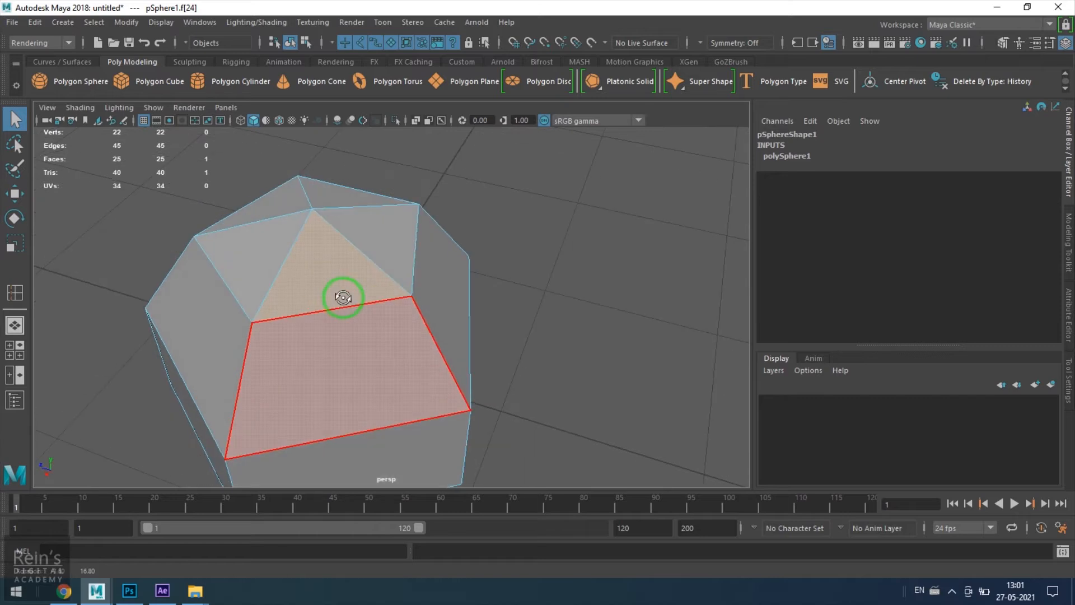
{"action": "key", "text": "F10"}
{"action": "left_click", "coordinate": [360, 251]}
{"action": "left_click", "coordinate": [274, 268], "text": "shift"}
{"action": "left_click", "coordinate": [358, 308], "text": "shift"}
{"action": "left_click_drag", "start_coordinate": [418, 367], "coordinate": [374, 308], "text": "alt"}
Step: Return to object selection and move the sphere about 2.3 units along Z, away from the origin
{"action": "key", "text": "F8"}
{"action": "scroll", "coordinate": [413, 270], "scroll_direction": "down", "scroll_amount": 5}
{"action": "key", "text": "w"}
{"action": "left_click_drag", "start_coordinate": [275, 295], "coordinate": [98, 249]}
Step: Create a polygon cylinder at the origin and set its Subdivisions Caps to 0
{"action": "left_click", "coordinate": [204, 81]}
{"action": "left_click_drag", "start_coordinate": [514, 374], "coordinate": [565, 363], "text": "alt"}
{"action": "left_click", "coordinate": [835, 283]}
{"action": "scroll", "coordinate": [835, 282], "scroll_direction": "down", "scroll_amount": 1}
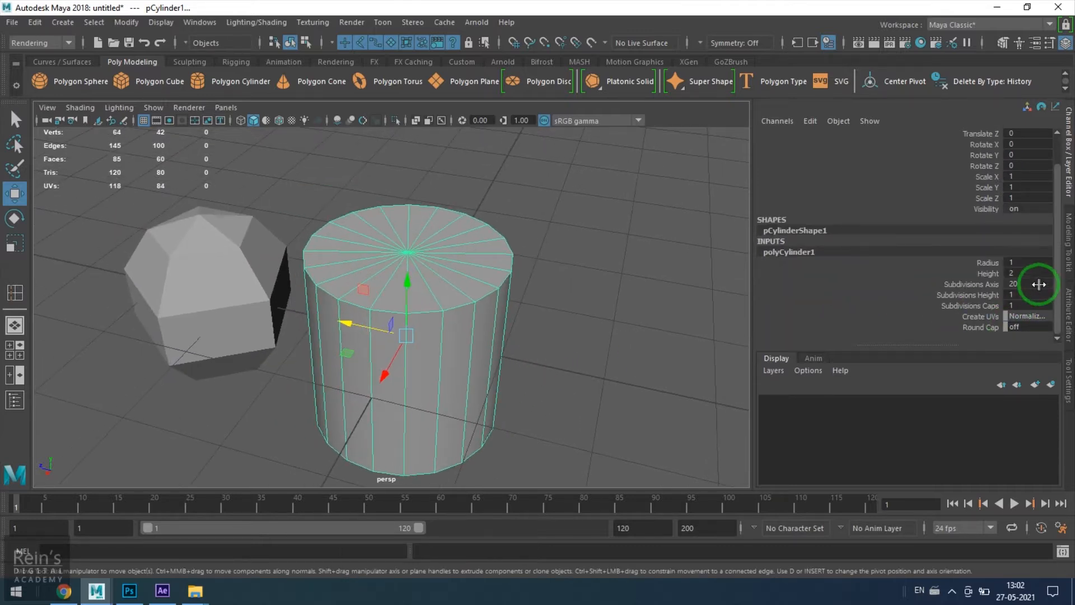
{"action": "left_click", "coordinate": [1032, 305]}
{"action": "double_click", "coordinate": [1031, 305]}
{"action": "type", "text": "0"}
{"action": "key", "text": "Return"}
Step: Set the cylinder's Subdivisions Axis to 5 and select its top cap face
{"action": "left_click", "coordinate": [1025, 284]}
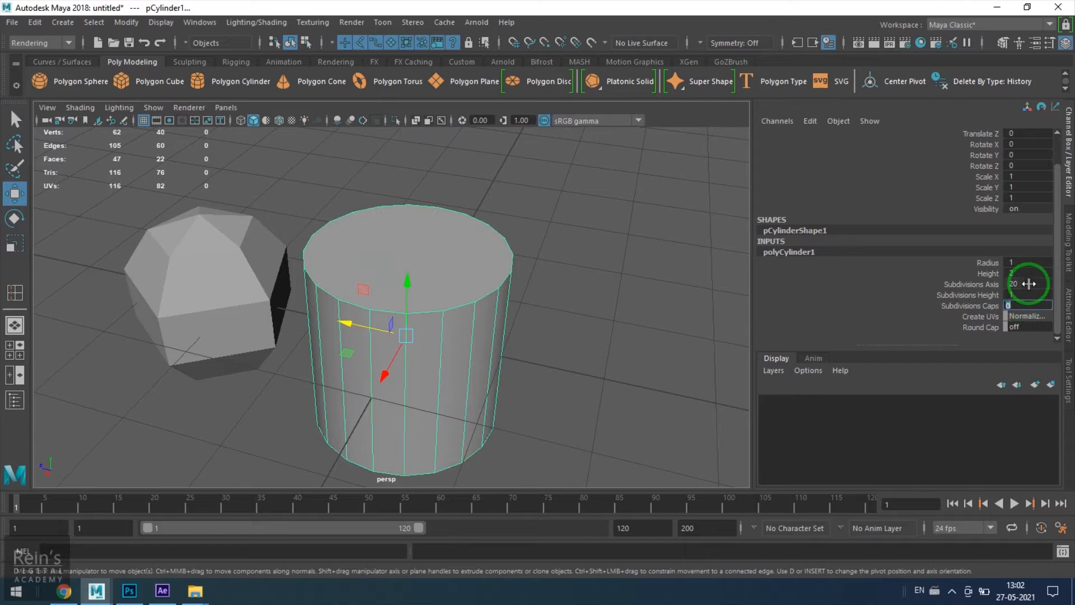
{"action": "double_click", "coordinate": [1024, 286]}
{"action": "type", "text": "5"}
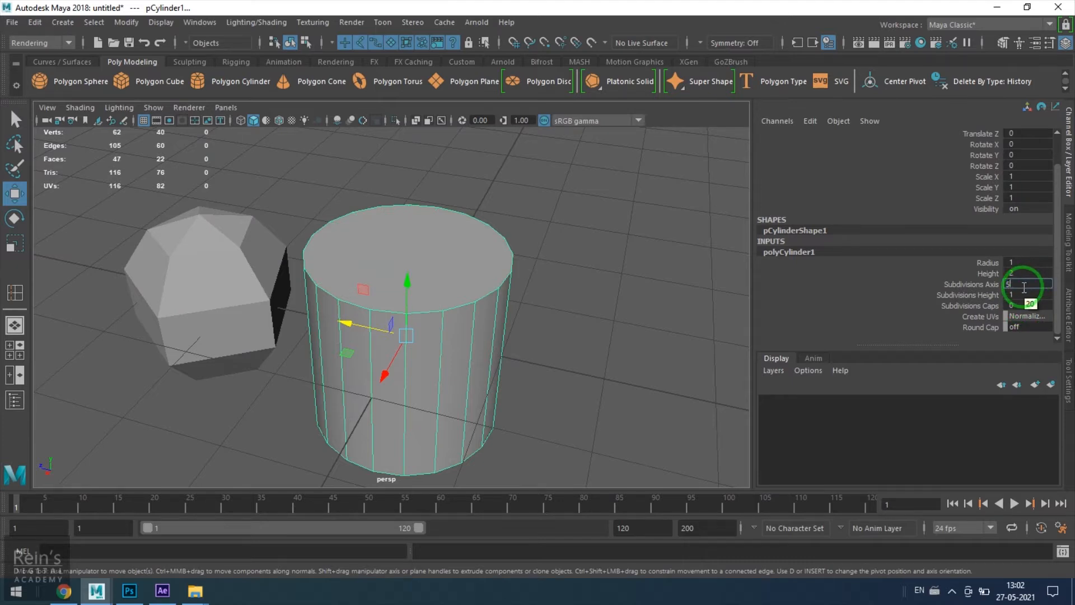
{"action": "key", "text": "Return"}
{"action": "left_click", "coordinate": [560, 326]}
{"action": "left_click_drag", "start_coordinate": [560, 327], "coordinate": [403, 336], "text": "alt"}
{"action": "left_click", "coordinate": [408, 273]}
{"action": "key", "text": "F11"}
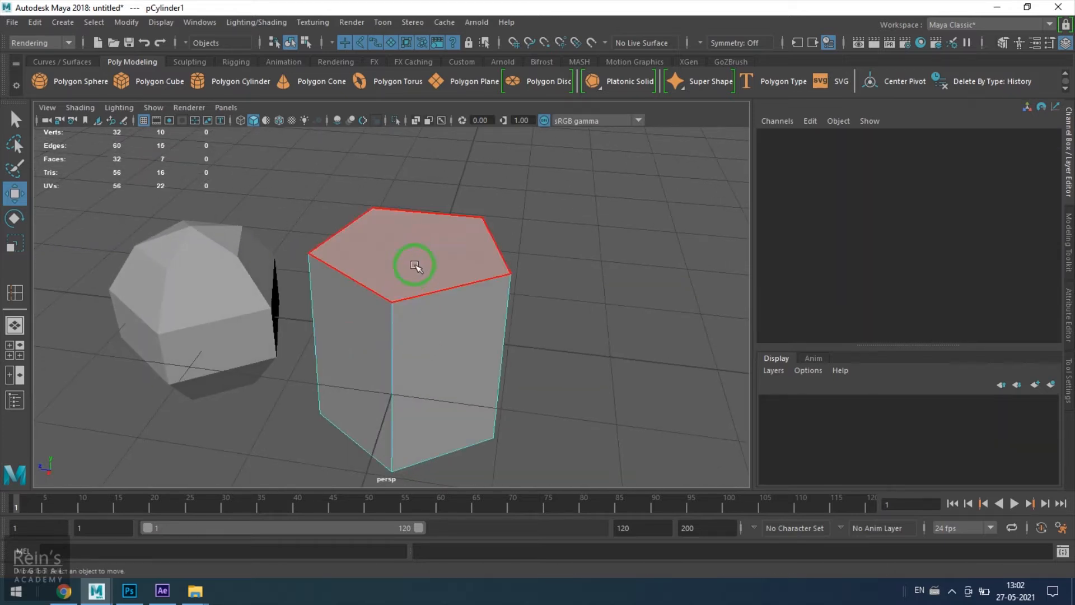
{"action": "left_click", "coordinate": [420, 258]}
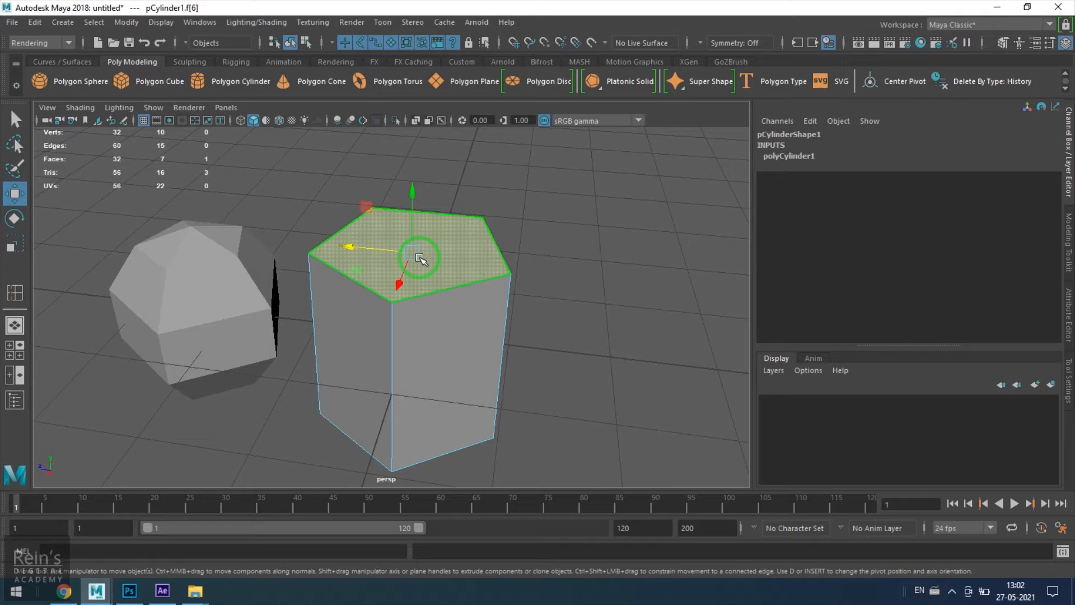
Step: Set the cylinder's Subdivisions Axis to 8, select its top cap face, and return to object selection
{"action": "key", "text": "F8"}
{"action": "left_click", "coordinate": [826, 287]}
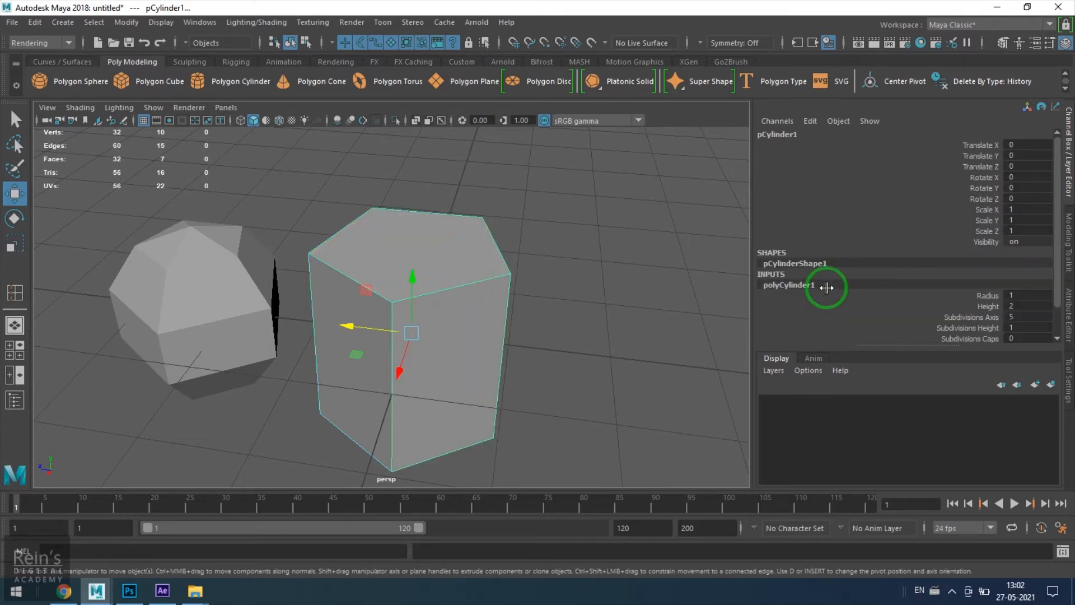
{"action": "left_click", "coordinate": [1027, 316]}
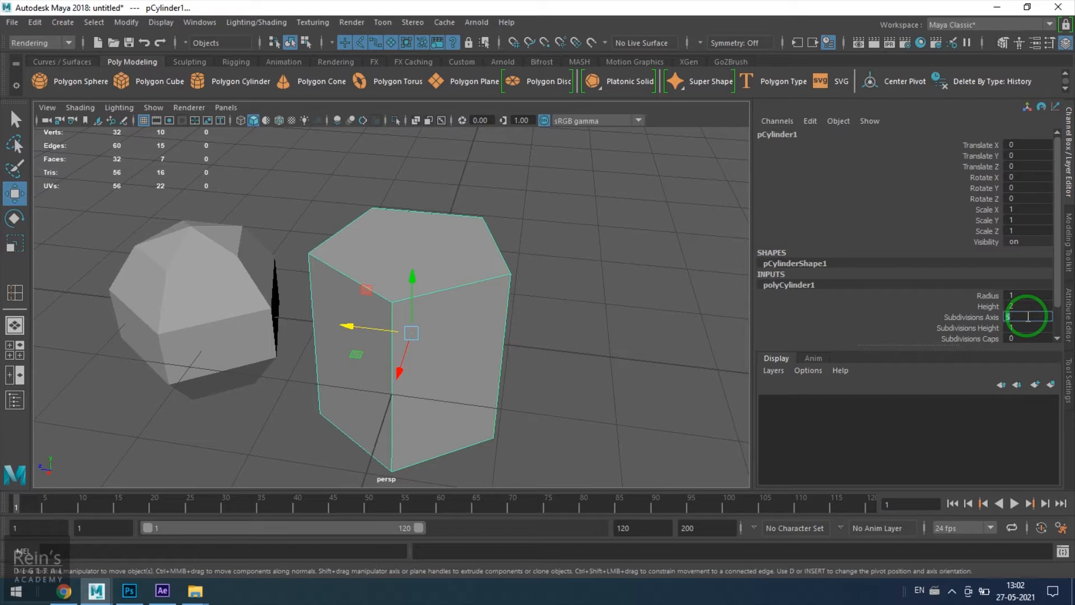
{"action": "type", "text": "8"}
{"action": "key", "text": "Return"}
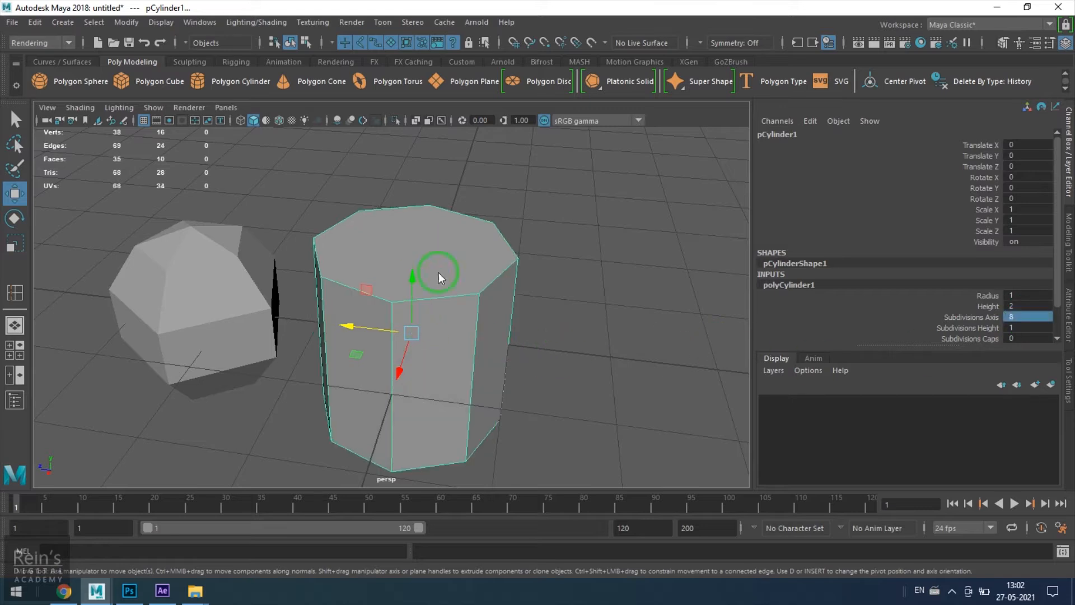
{"action": "key", "text": "F11"}
{"action": "left_click", "coordinate": [432, 249]}
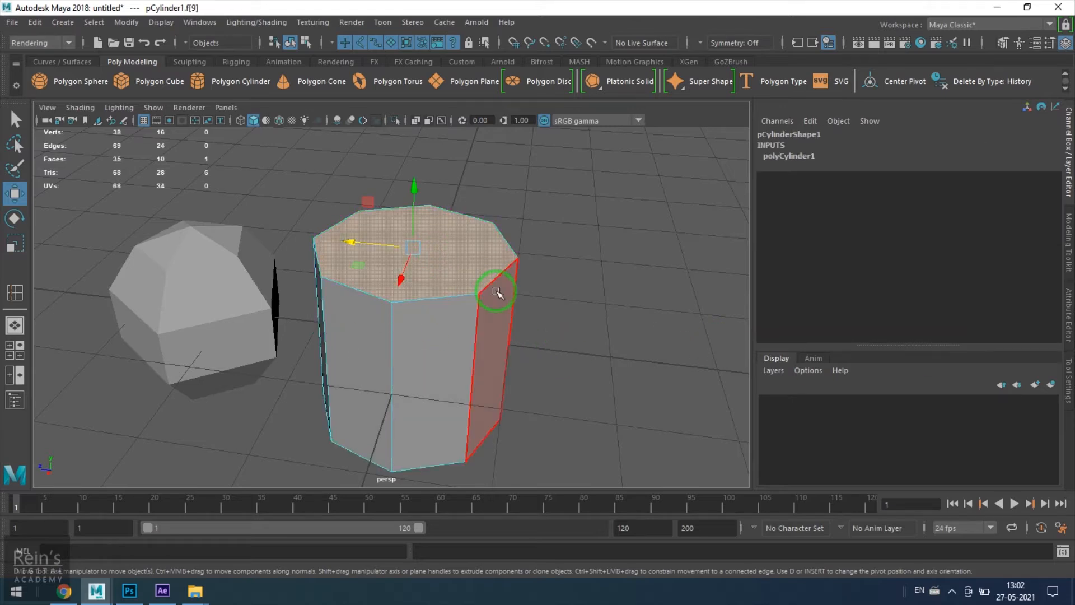
{"action": "key", "text": "F8"}
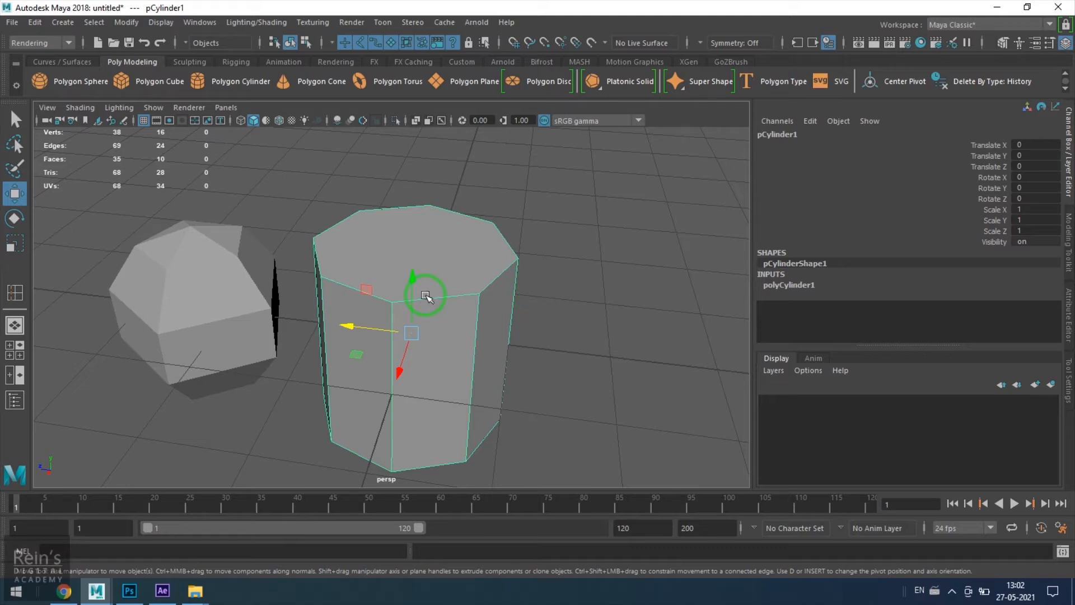
Step: Select four neighbouring faces on the sphere's upper half, and return to object selection
{"action": "left_click_drag", "start_coordinate": [209, 342], "coordinate": [233, 319], "text": "alt"}
{"action": "left_click", "coordinate": [199, 289], "text": "shift"}
{"action": "left_click", "coordinate": [235, 339], "text": "shift"}
{"action": "left_click", "coordinate": [154, 346], "text": "shift"}
{"action": "left_click", "coordinate": [149, 292], "text": "shift"}
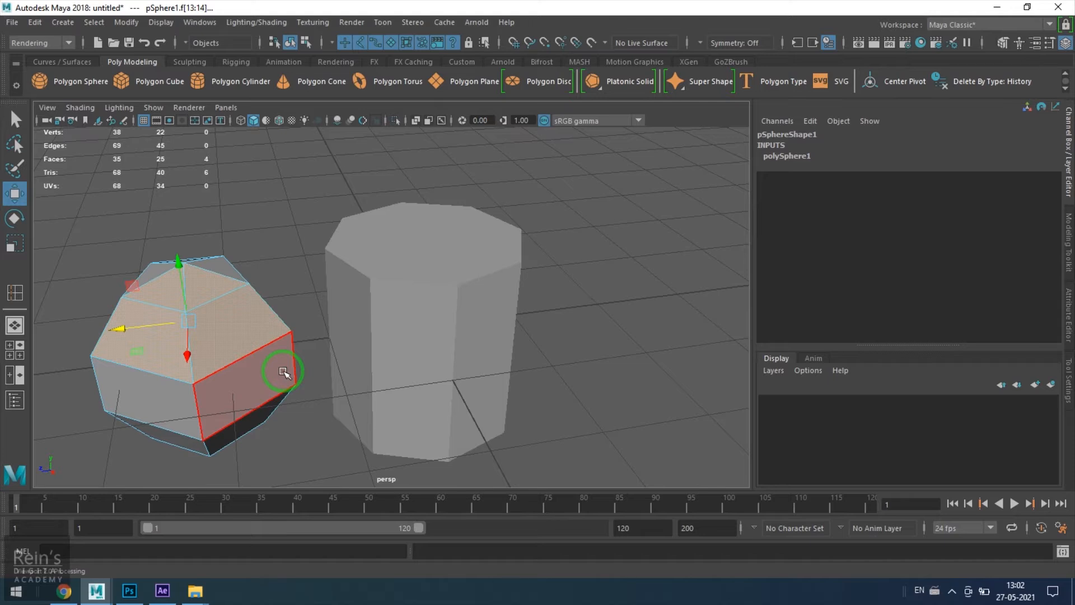
{"action": "key", "text": "F8"}
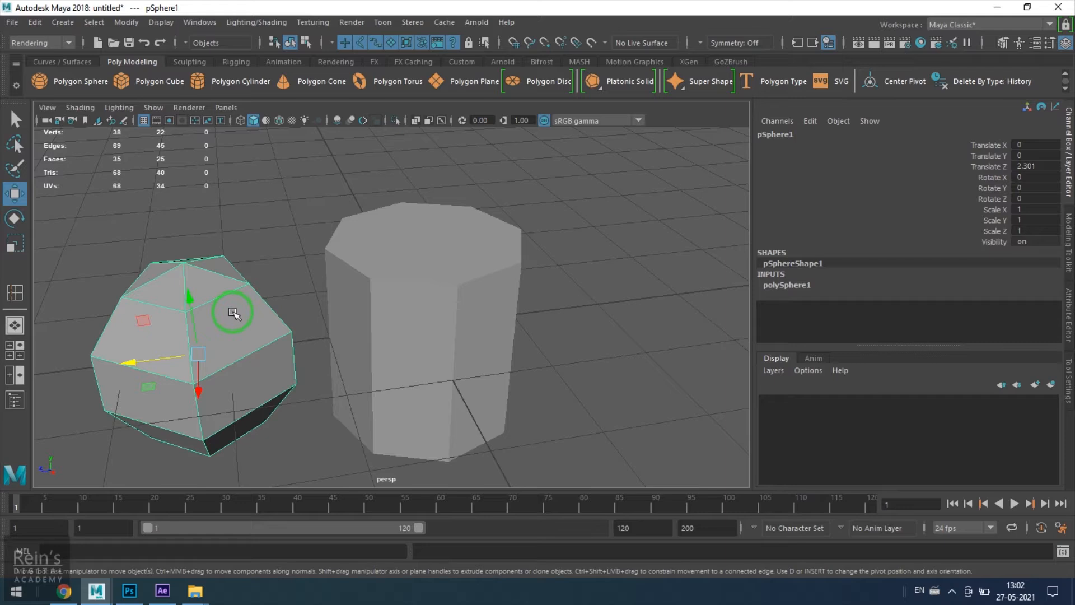
Step: Delete the cylinder from the scene
{"action": "left_click", "coordinate": [406, 364]}
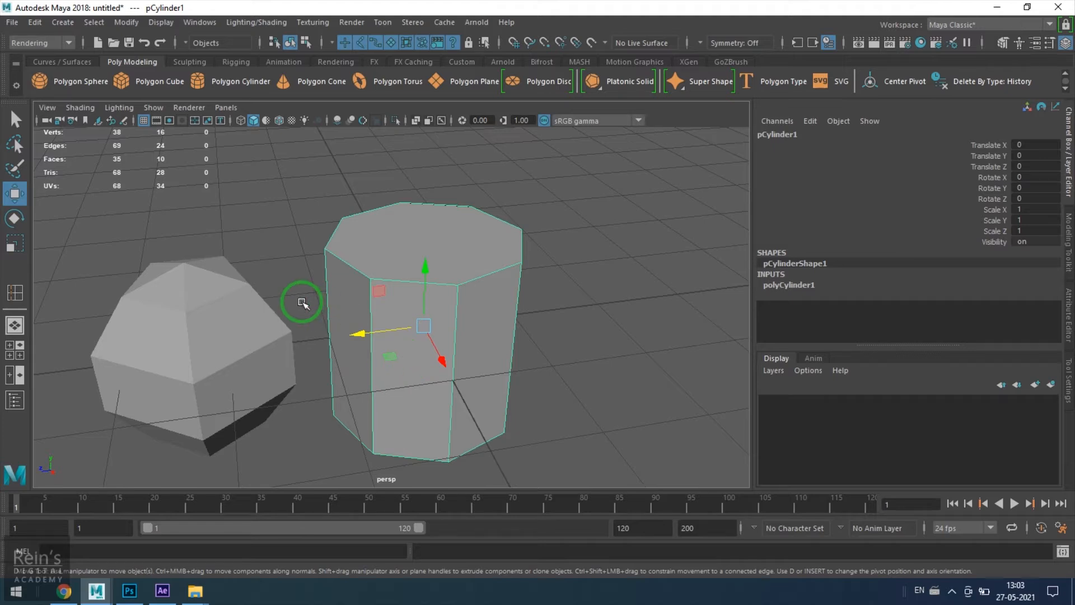
{"action": "left_click", "coordinate": [185, 369]}
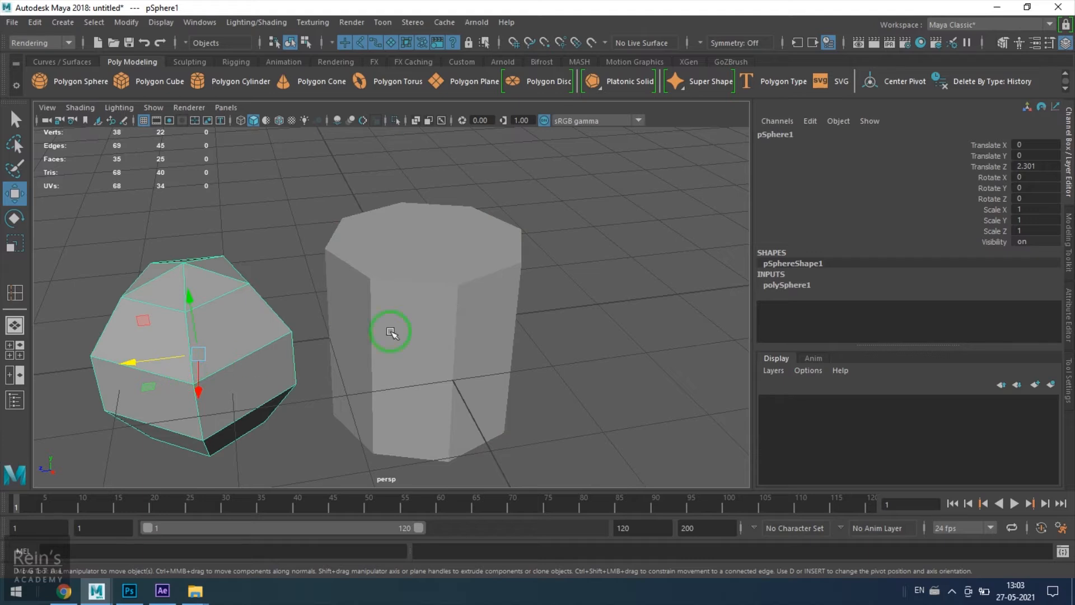
{"action": "left_click", "coordinate": [473, 336]}
{"action": "key", "text": "Delete"}
Step: Set the sphere's Translate Z to 0 to place it back at the origin
{"action": "left_click", "coordinate": [240, 392]}
{"action": "left_click", "coordinate": [1033, 166]}
{"action": "type", "text": "0"}
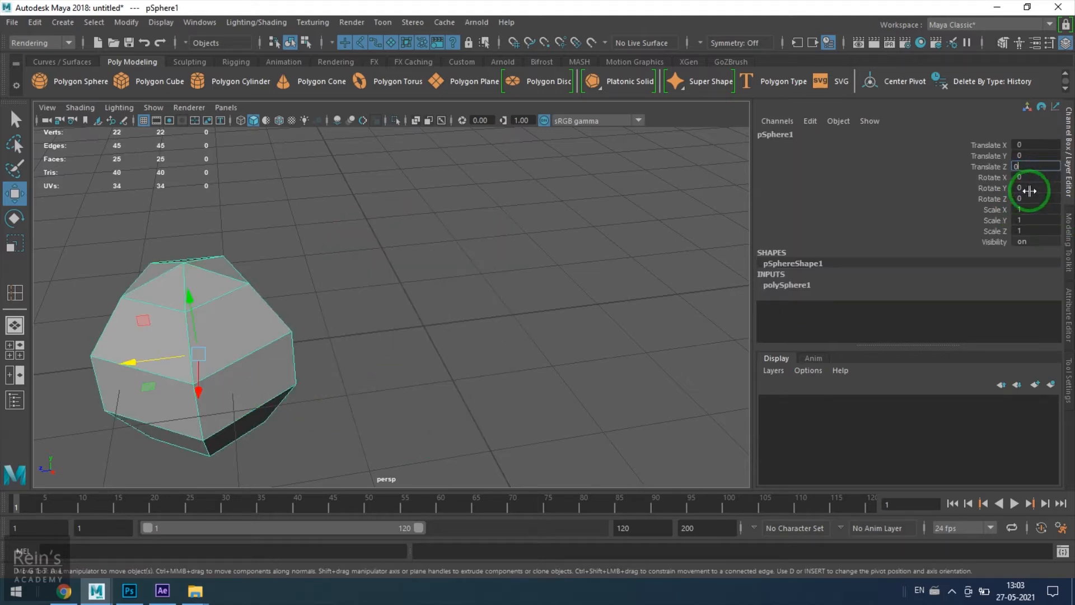
{"action": "key", "text": "Return"}
Step: Select an upper four-sided face of the sphere, try moving it freehand, and undo the move
{"action": "left_click_drag", "start_coordinate": [476, 326], "coordinate": [427, 329], "text": "alt"}
{"action": "right_click_drag", "start_coordinate": [428, 329], "coordinate": [448, 348], "text": "alt"}
{"action": "left_click_drag", "start_coordinate": [449, 348], "coordinate": [437, 317], "text": "alt"}
{"action": "right_click_drag", "start_coordinate": [436, 317], "coordinate": [451, 343], "text": "alt"}
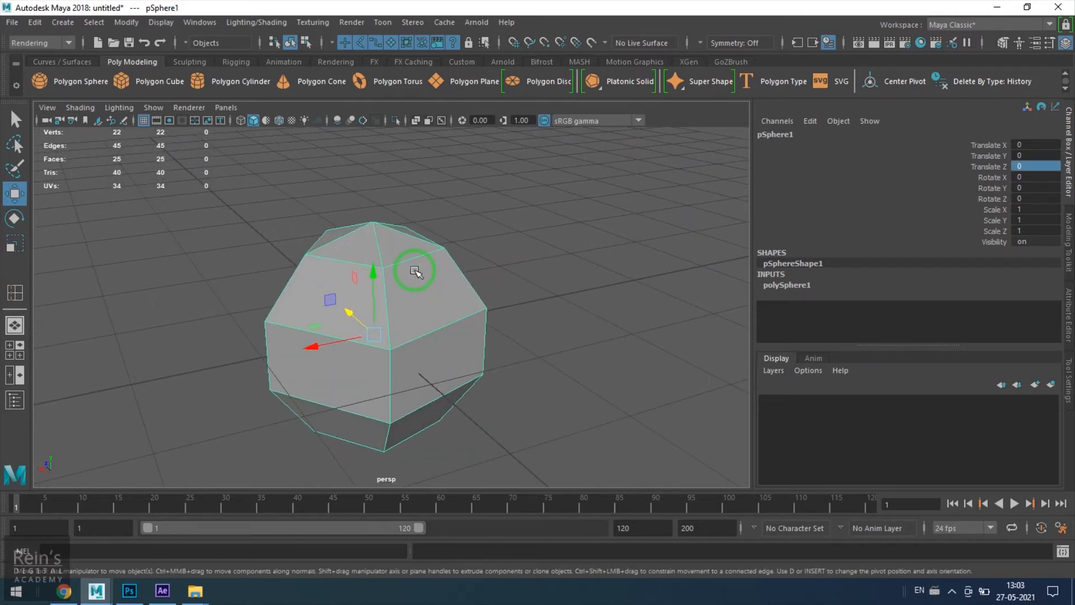
{"action": "right_click_drag", "start_coordinate": [414, 220], "coordinate": [417, 261]}
{"action": "left_click", "coordinate": [411, 288]}
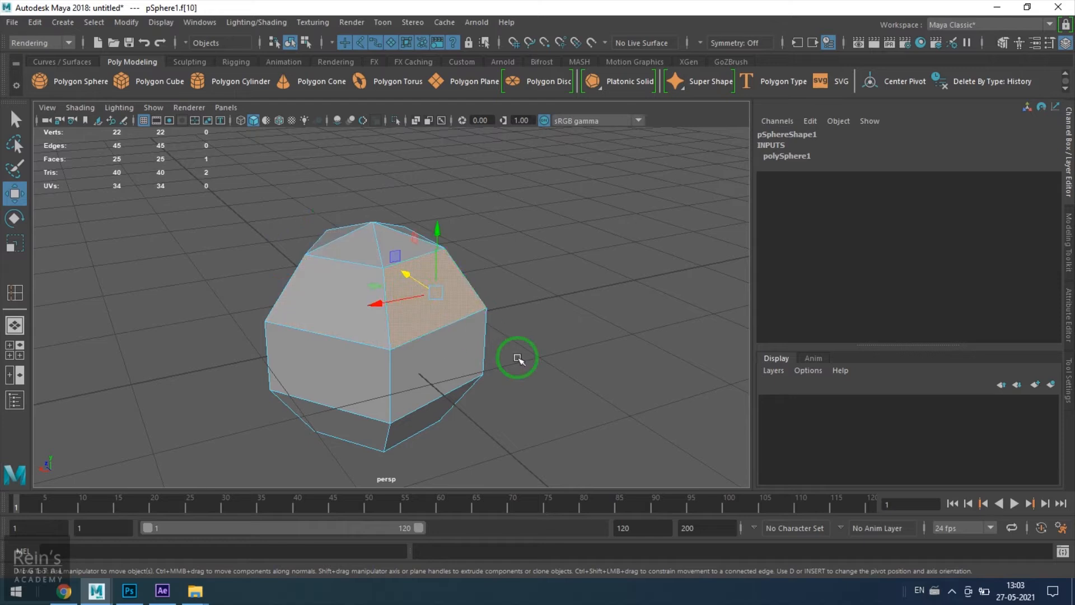
{"action": "left_click_drag", "start_coordinate": [509, 345], "coordinate": [365, 341], "text": "alt"}
{"action": "left_click_drag", "start_coordinate": [312, 307], "coordinate": [354, 255], "text": "alt"}
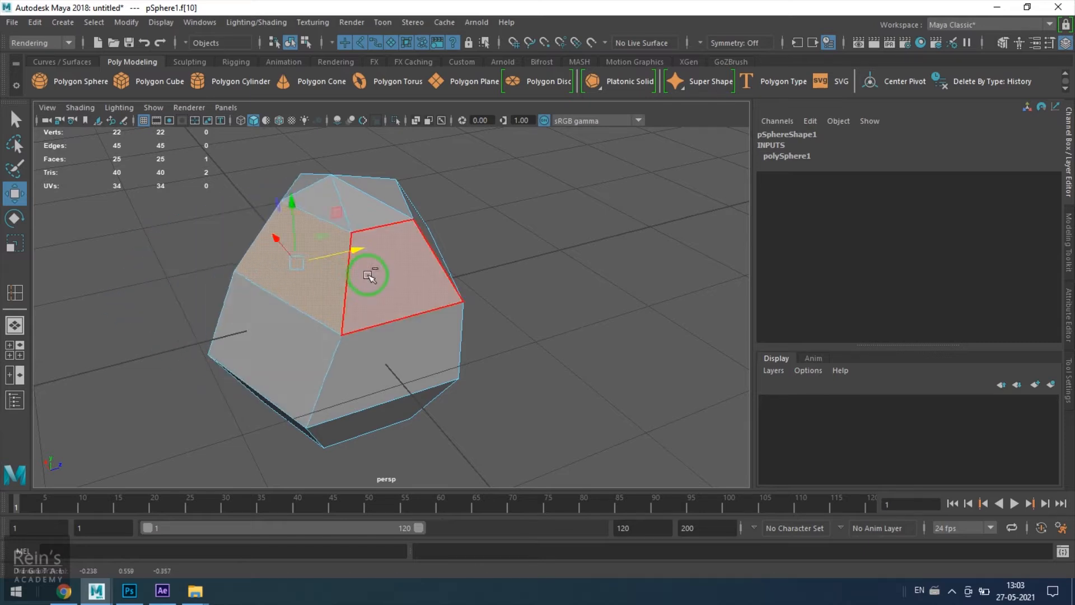
{"action": "key", "text": "ctrl+z"}
Step: Try the Rotate and Scale tools on the selected upper face of the sphere
{"action": "key", "text": "e"}
{"action": "left_click_drag", "start_coordinate": [226, 235], "coordinate": [320, 359]}
{"action": "key", "text": "r"}
{"action": "right_click_drag", "start_coordinate": [320, 359], "coordinate": [325, 361], "text": "alt"}
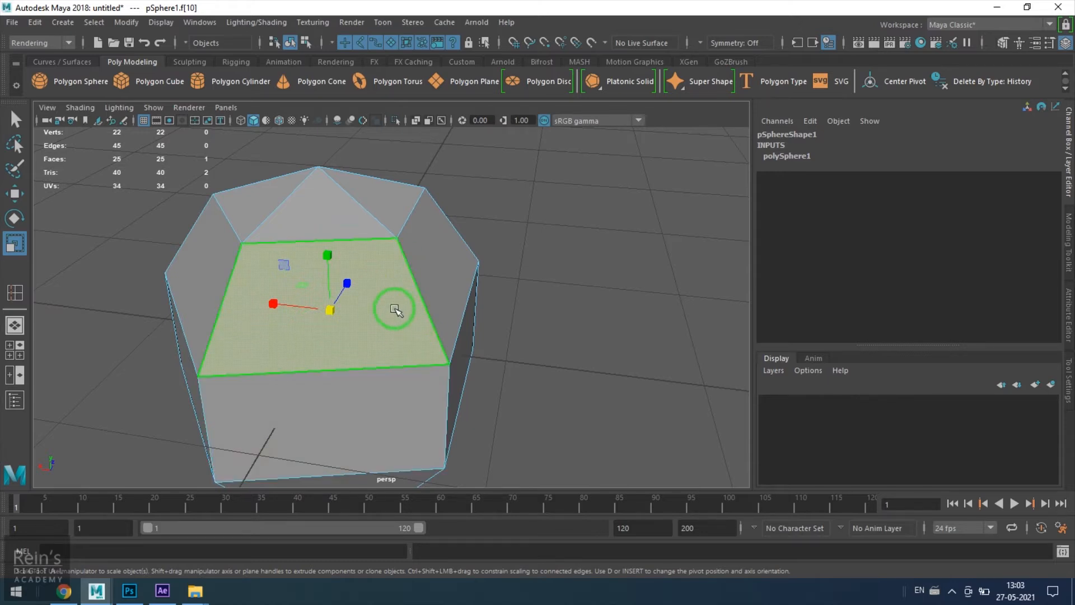
Step: Switch the sphere to edge selection and select the right side edge of the upper four-sided face
{"action": "right_click", "coordinate": [379, 307]}
{"action": "right_click_drag", "start_coordinate": [379, 305], "coordinate": [373, 181]}
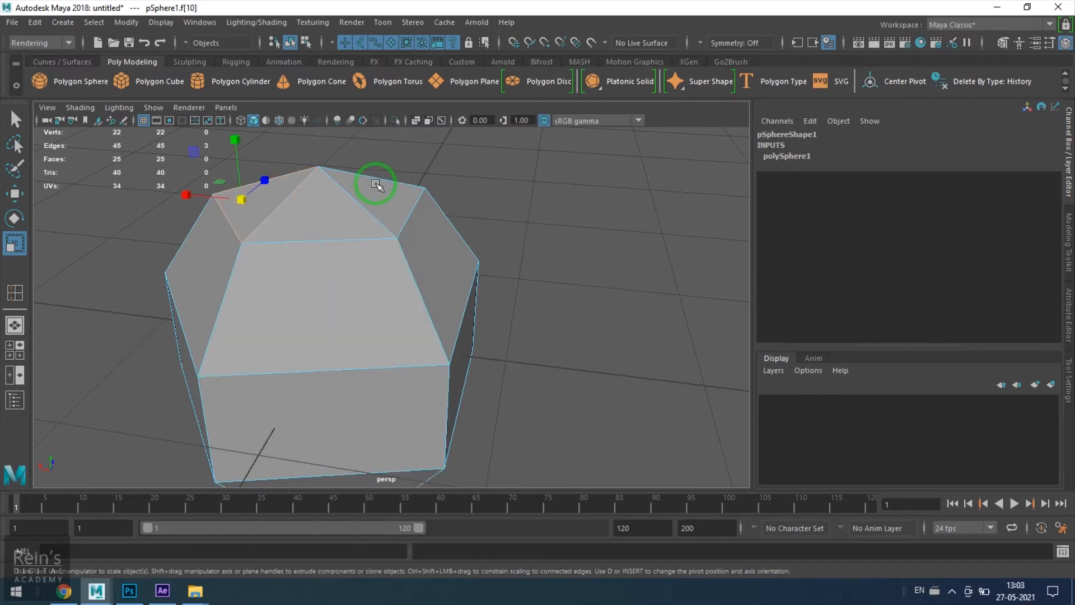
{"action": "left_click", "coordinate": [404, 288]}
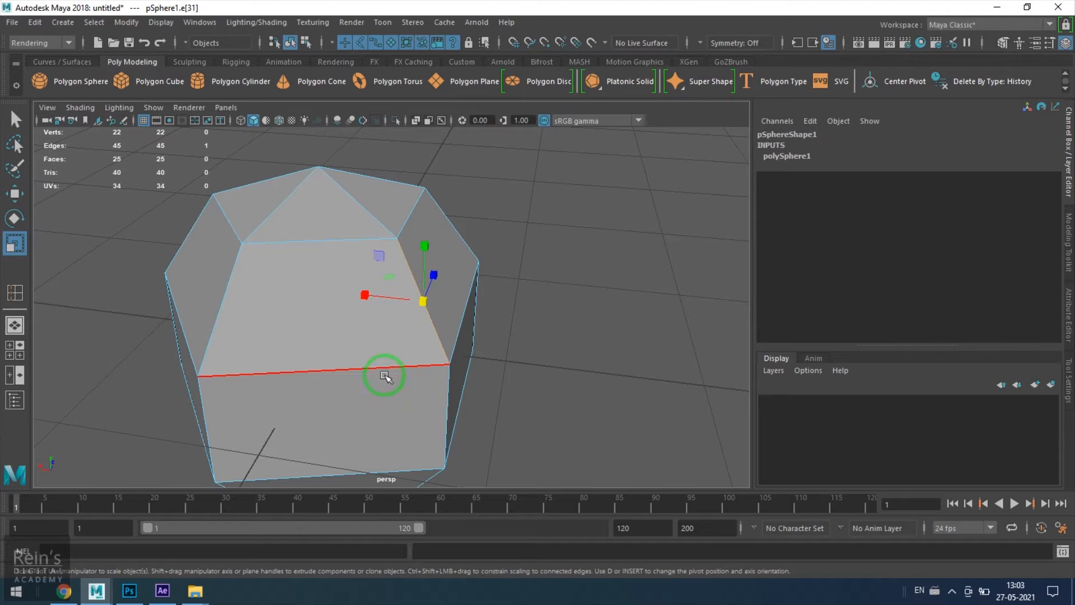
{"action": "key", "text": "q"}
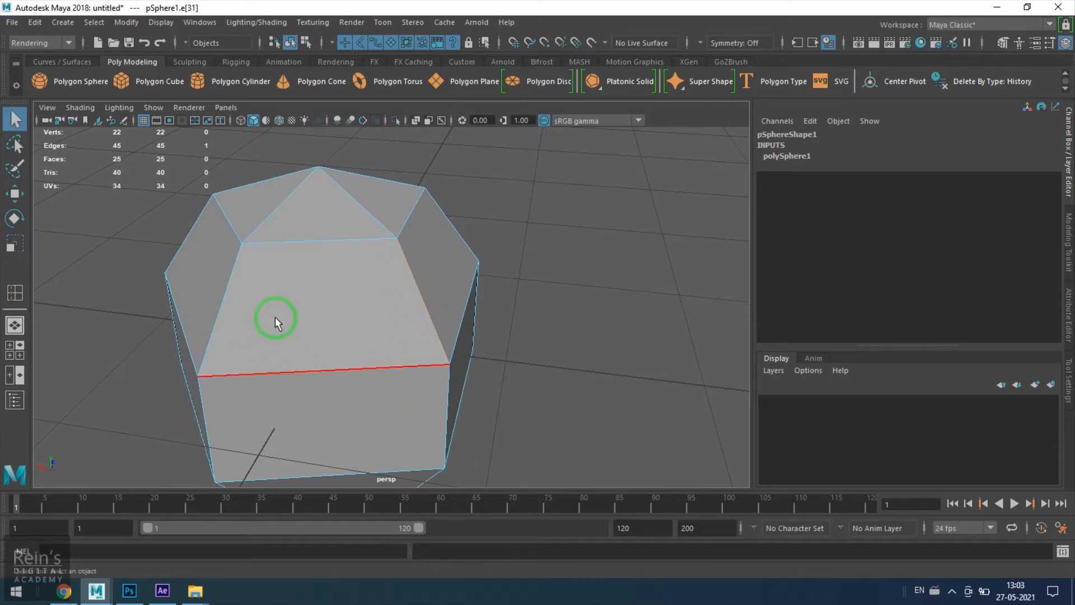
Step: Select the top edge of the upper four-sided face and scale it wider
{"action": "left_click", "coordinate": [328, 244]}
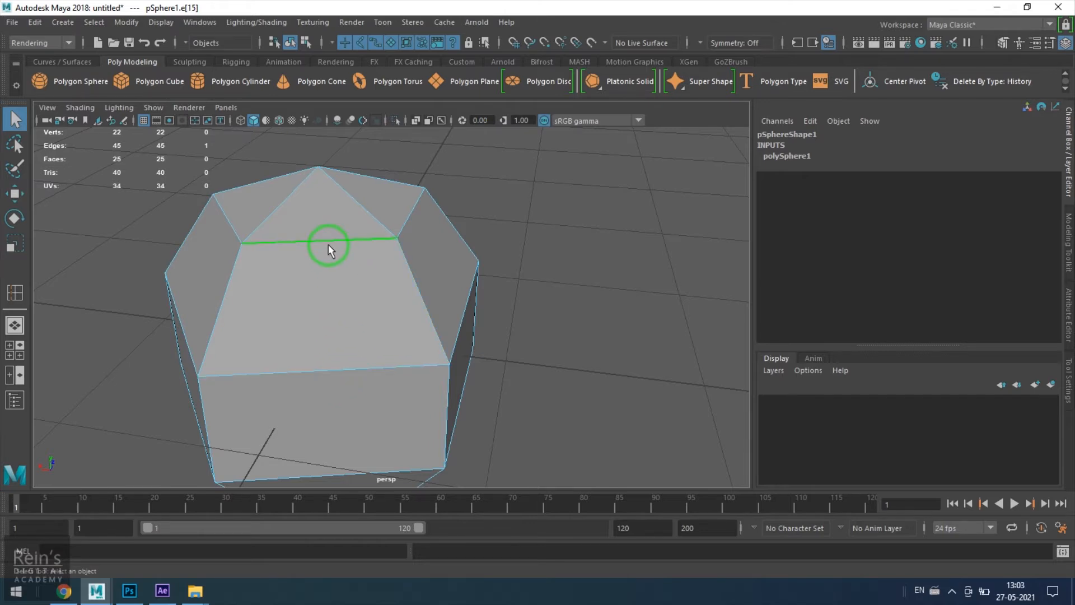
{"action": "key", "text": "r"}
{"action": "left_click_drag", "start_coordinate": [328, 244], "coordinate": [360, 255]}
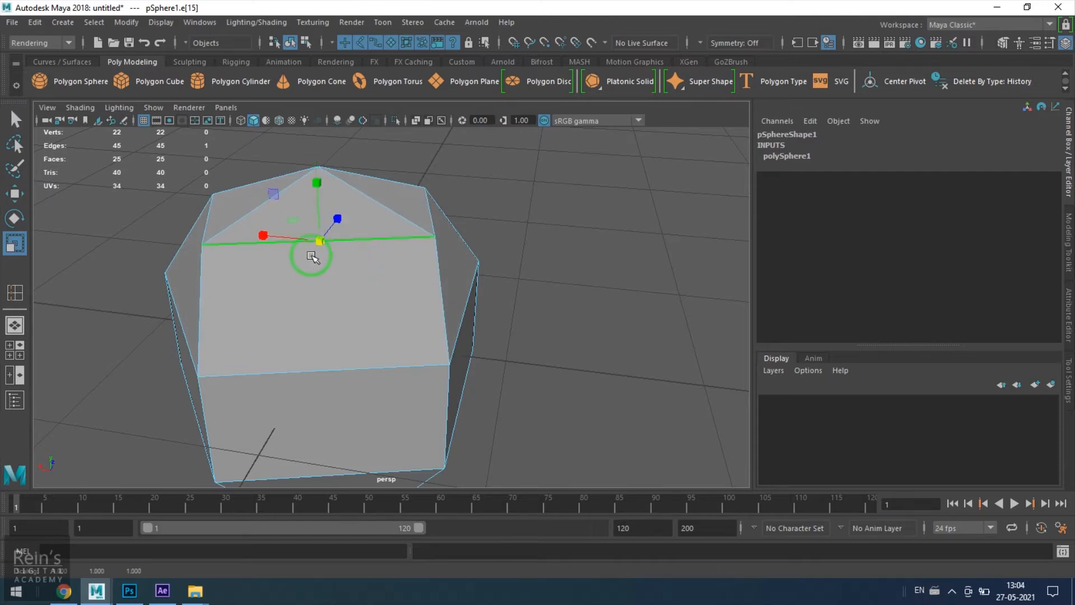
Step: Try moving the upper face's top edge upward and rotating it, undoing both transforms
{"action": "key", "text": "w"}
{"action": "left_click_drag", "start_coordinate": [315, 183], "coordinate": [317, 155]}
{"action": "key", "text": "ctrl+z"}
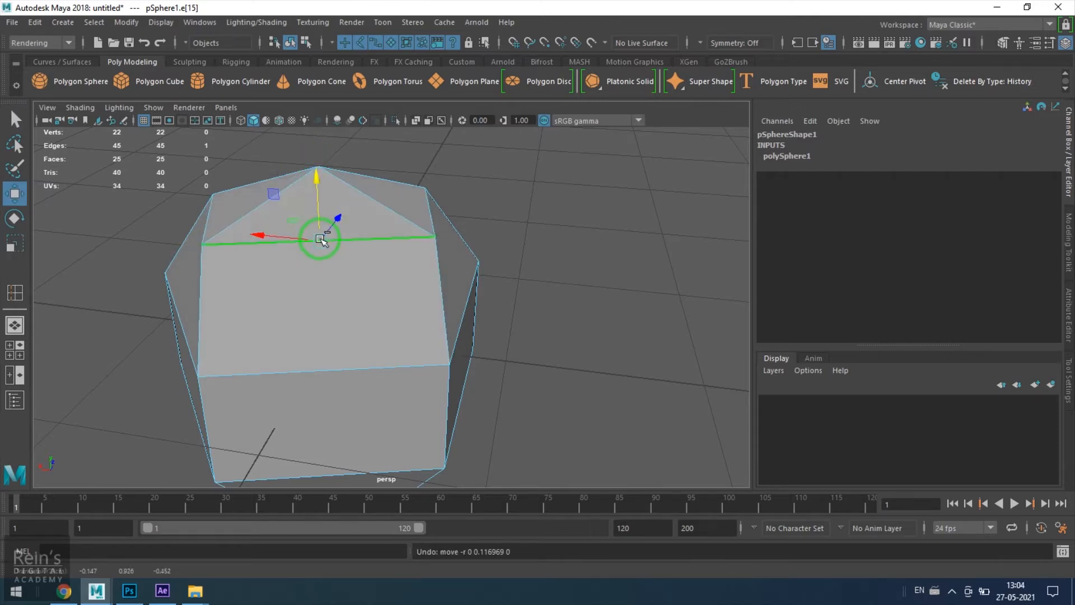
{"action": "key", "text": "e"}
{"action": "left_click_drag", "start_coordinate": [336, 268], "coordinate": [365, 304]}
{"action": "key", "text": "ctrl+z"}
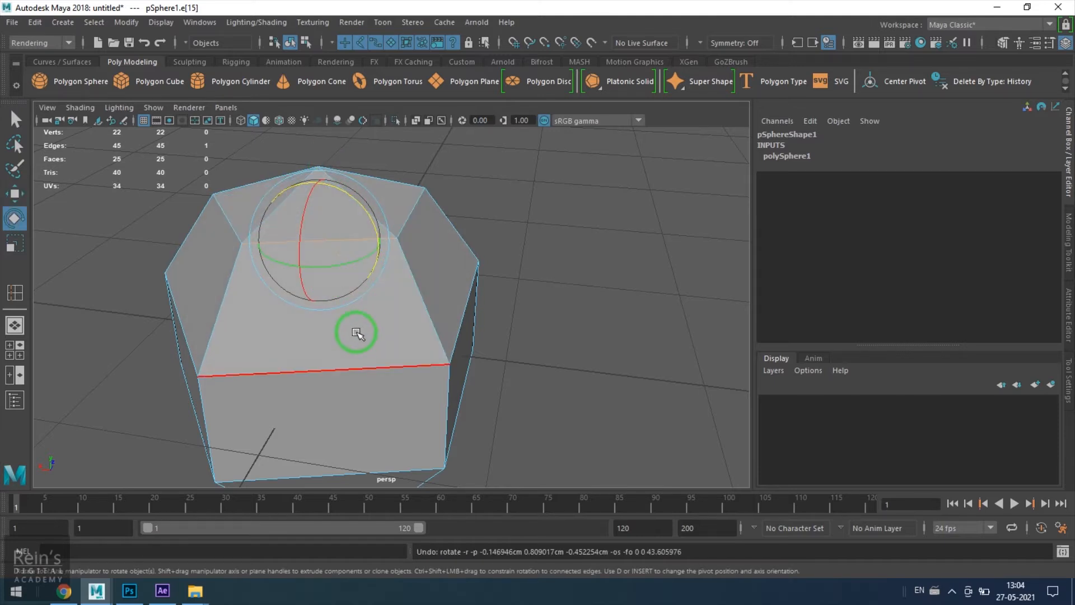
Step: Switch the sphere to vertex selection and select the lower right corner vertex of the upper four-sided face
{"action": "right_click_drag", "start_coordinate": [348, 341], "coordinate": [280, 227]}
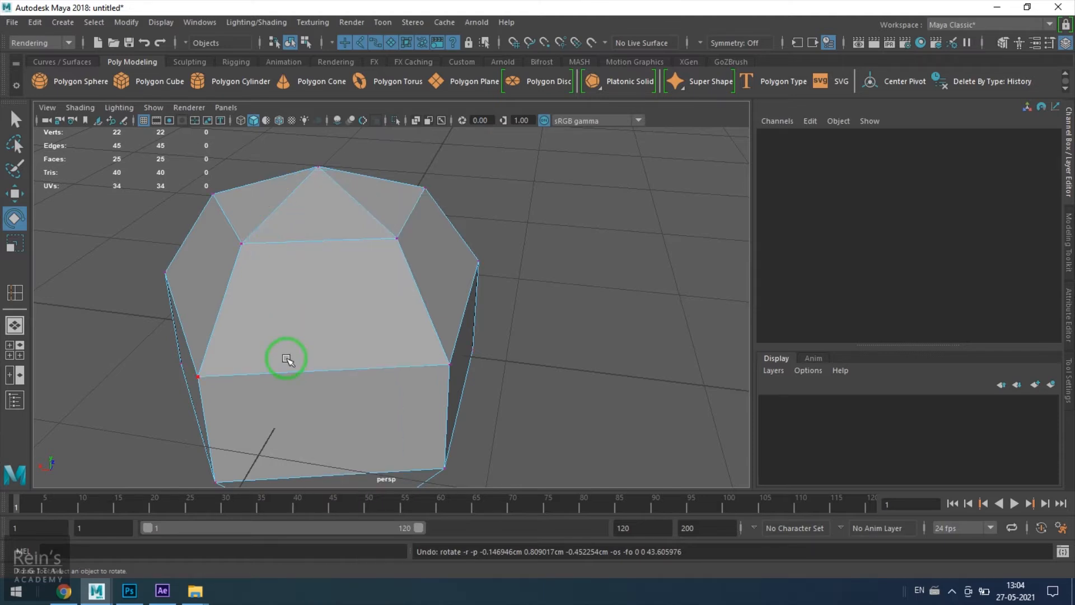
{"action": "key", "text": "q"}
{"action": "left_click", "coordinate": [451, 367]}
{"action": "left_click_drag", "start_coordinate": [451, 367], "coordinate": [351, 338], "text": "alt"}
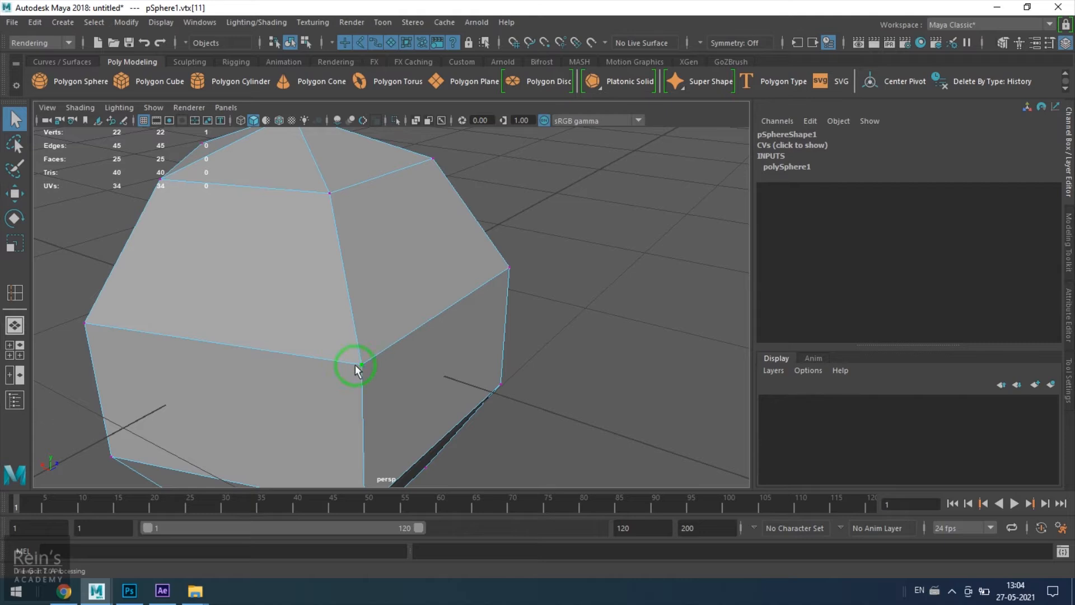
Step: Try moving and rotating the selected corner vertex, undoing each transform
{"action": "key", "text": "w"}
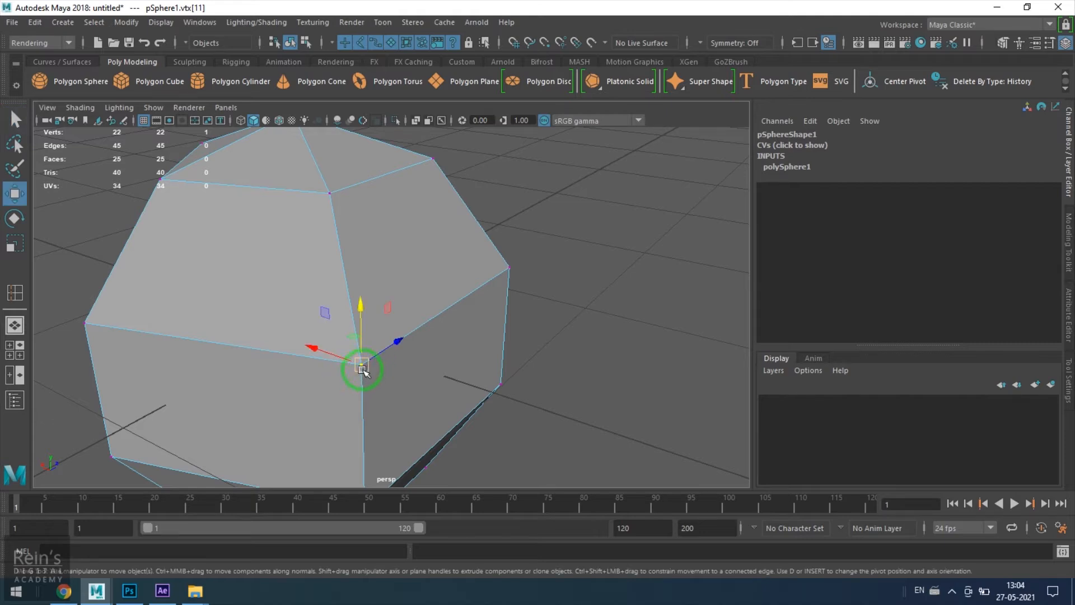
{"action": "mouse_move", "coordinate": [364, 367]}
{"action": "left_mouse_down"}
{"action": "mouse_move", "coordinate": [276, 312]}
{"action": "mouse_move", "coordinate": [403, 364]}
{"action": "mouse_move", "coordinate": [355, 365]}
{"action": "mouse_move", "coordinate": [347, 343]}
{"action": "mouse_move", "coordinate": [363, 365]}
{"action": "left_mouse_up"}
{"action": "key", "text": "e"}
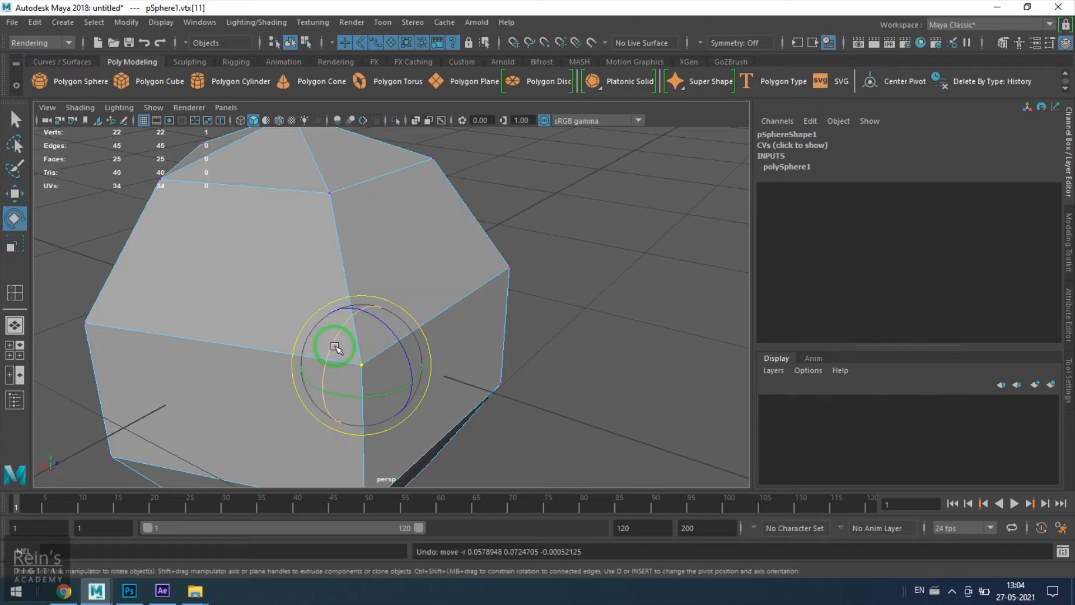
{"action": "key", "text": "ctrl+z"}
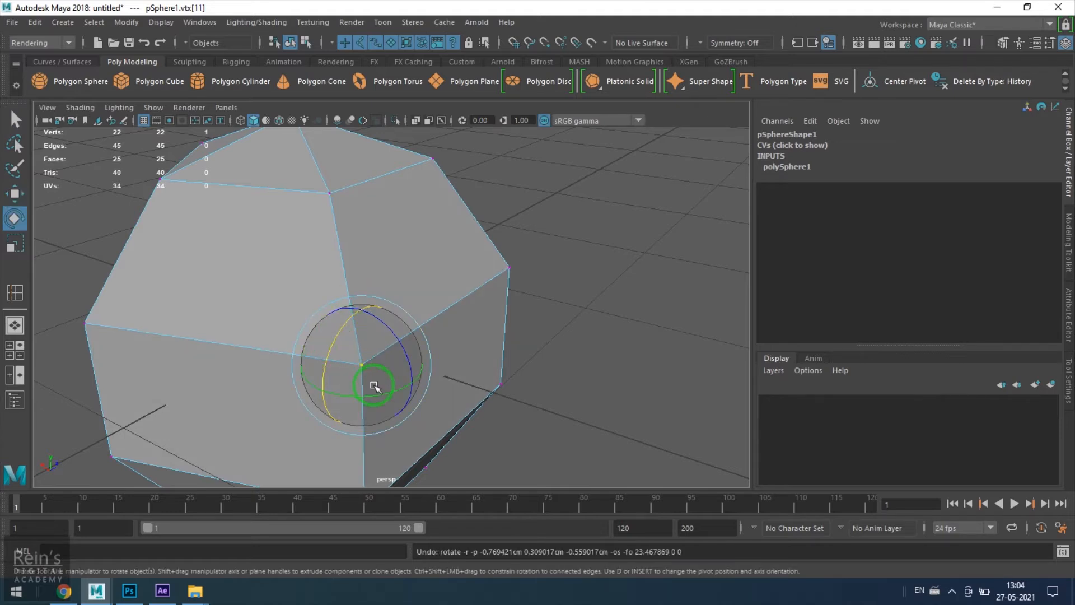
Step: Add the face's lower left corner vertex to the selection, try scaling both vertices, and undo the scaling
{"action": "key", "text": "r"}
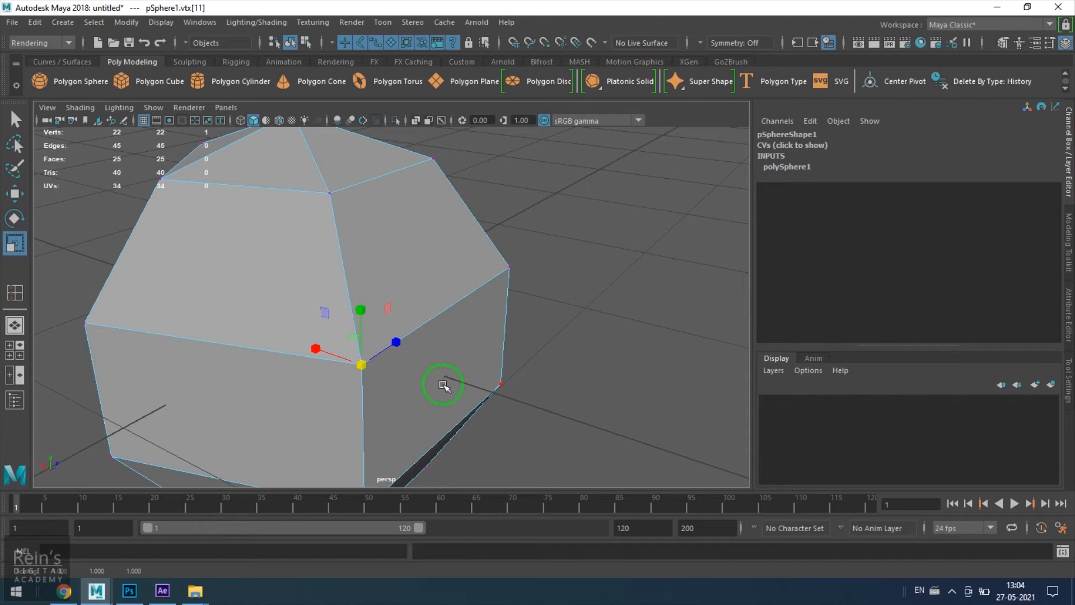
{"action": "left_click_drag", "start_coordinate": [394, 353], "coordinate": [501, 367], "text": "alt"}
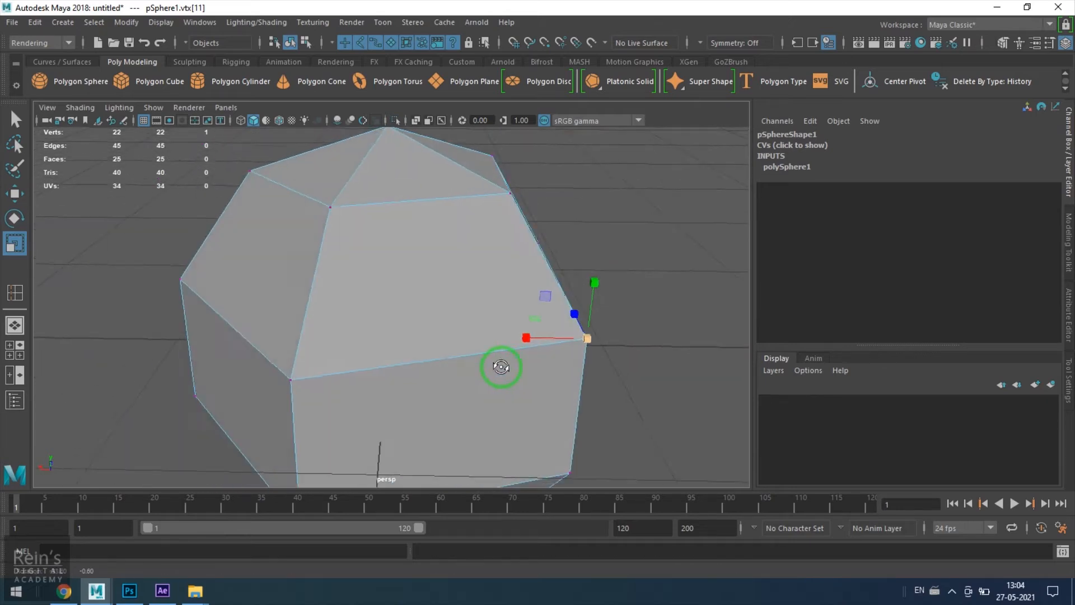
{"action": "left_click", "coordinate": [298, 380], "text": "shift"}
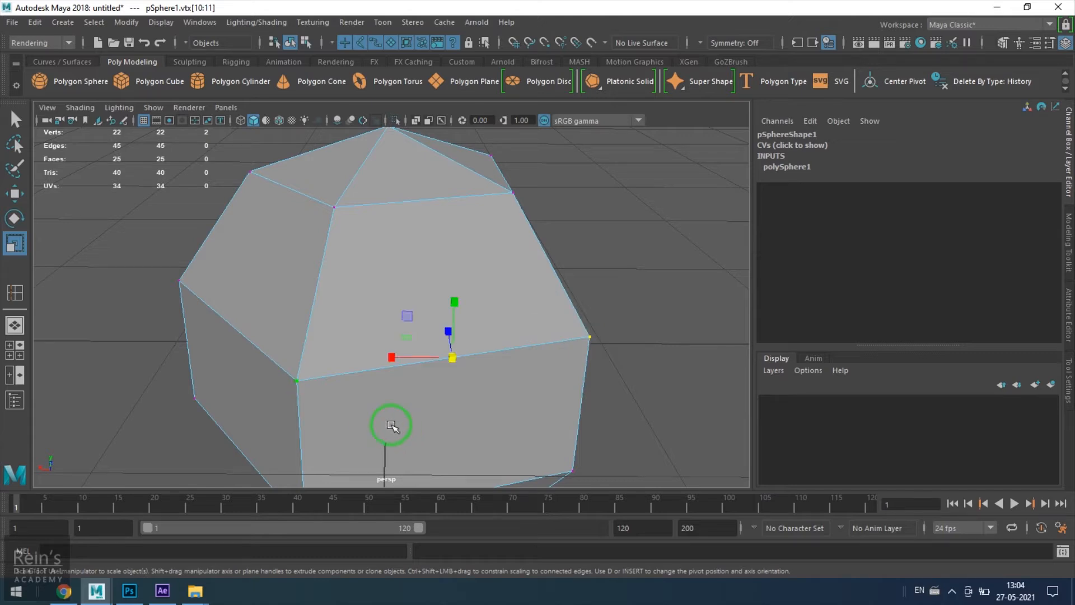
{"action": "left_click_drag", "start_coordinate": [451, 357], "coordinate": [468, 379]}
{"action": "key", "text": "ctrl+z"}
Step: Switch to edge selection, try scaling the bottom edge of the upper face, and undo it
{"action": "right_click_drag", "start_coordinate": [448, 385], "coordinate": [448, 182]}
{"action": "left_click", "coordinate": [485, 358]}
{"action": "mouse_move", "coordinate": [473, 374]}
{"action": "middle_mouse_down"}
{"action": "mouse_move", "coordinate": [439, 367]}
{"action": "mouse_move", "coordinate": [403, 396]}
{"action": "mouse_move", "coordinate": [485, 390]}
{"action": "middle_mouse_up"}
{"action": "key", "text": "ctrl+z"}
Step: Return to vertex selection, select both end vertices of the face's bottom edge, try scaling them, and undo it
{"action": "right_click_drag", "start_coordinate": [425, 379], "coordinate": [313, 386]}
{"action": "left_click", "coordinate": [297, 382]}
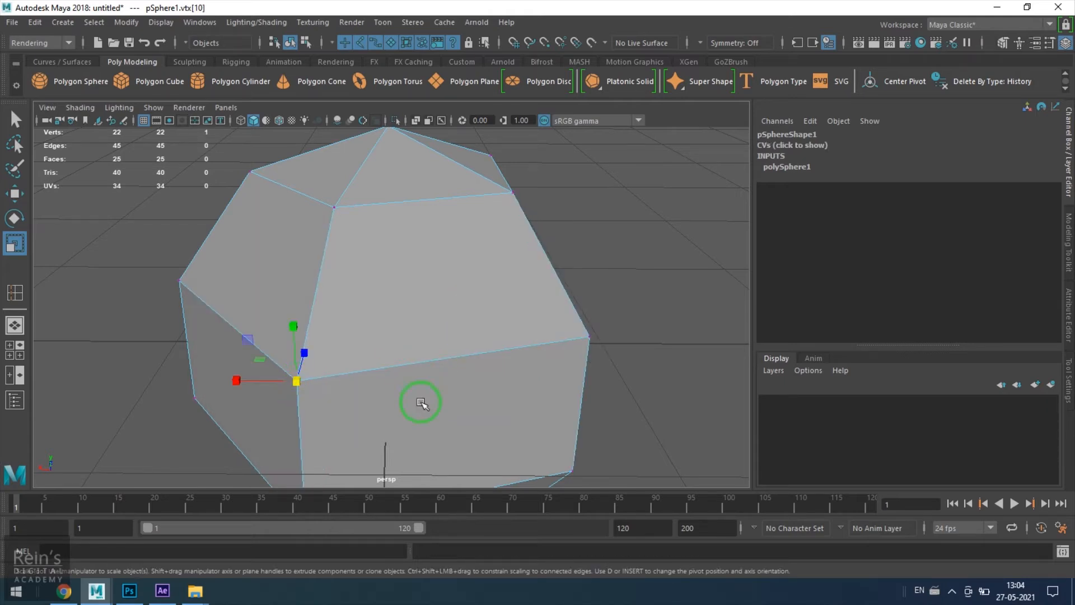
{"action": "left_click", "coordinate": [588, 337], "text": "shift"}
{"action": "mouse_move", "coordinate": [450, 360]}
{"action": "left_mouse_down"}
{"action": "mouse_move", "coordinate": [357, 392]}
{"action": "mouse_move", "coordinate": [447, 367]}
{"action": "left_mouse_up"}
{"action": "key", "text": "ctrl+z"}
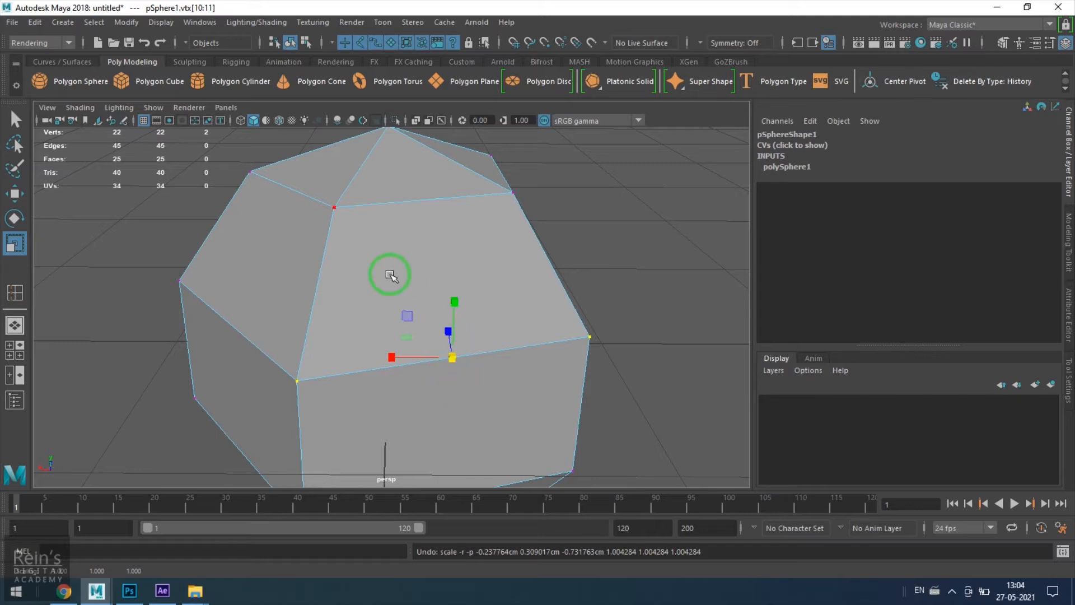
Step: Add the face's two upper corner vertices to the selection, then select the same face in face mode
{"action": "left_click", "coordinate": [335, 208], "text": "shift"}
{"action": "left_click", "coordinate": [511, 192], "text": "shift"}
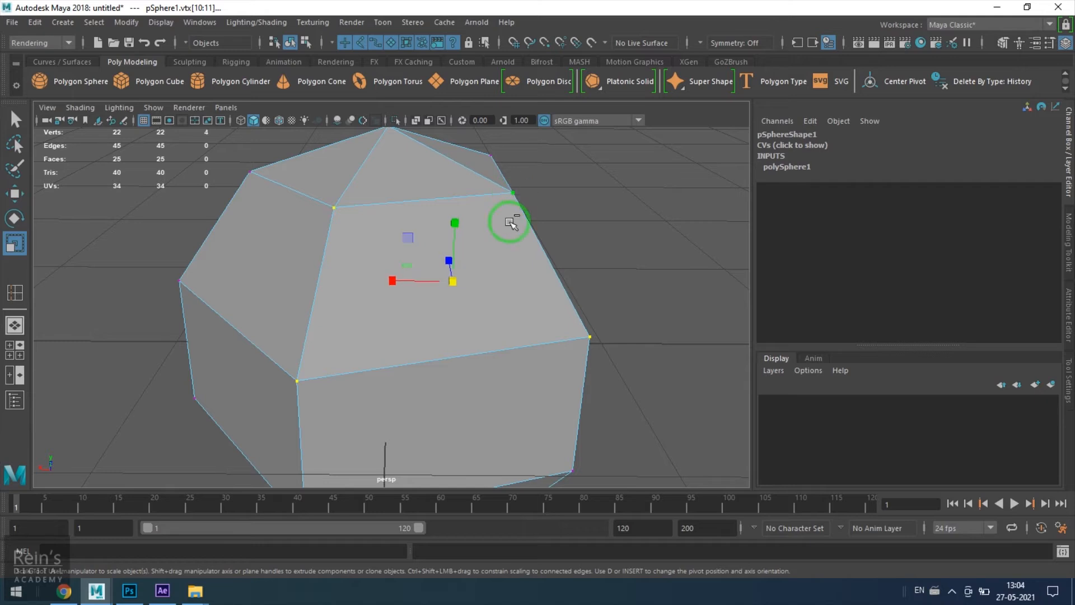
{"action": "left_click_drag", "start_coordinate": [491, 314], "coordinate": [379, 247], "text": "alt"}
{"action": "right_click_drag", "start_coordinate": [380, 220], "coordinate": [376, 263]}
{"action": "left_click", "coordinate": [374, 266]}
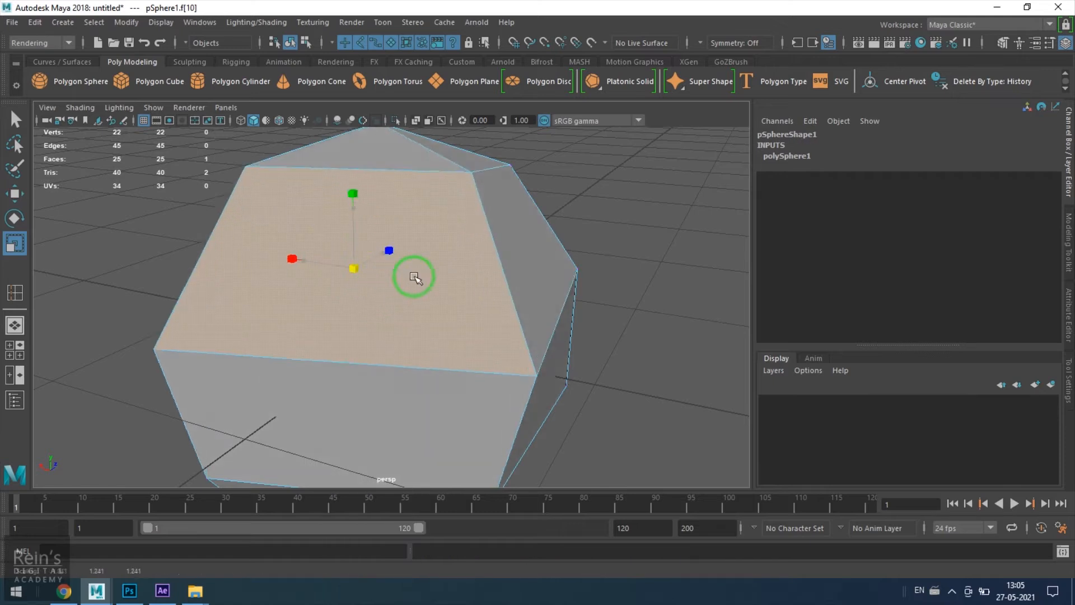
Step: Add neighbouring upper and middle faces around the sphere to the face selection
{"action": "scroll", "coordinate": [413, 281], "scroll_direction": "down", "scroll_amount": 5}
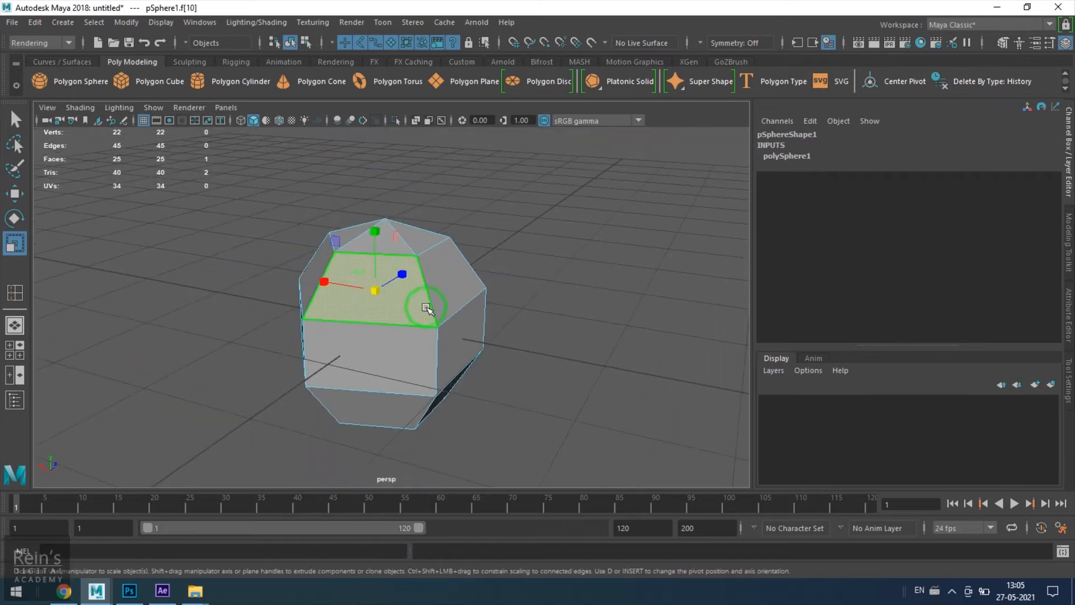
{"action": "left_click", "coordinate": [450, 286], "text": "shift"}
{"action": "left_click_drag", "start_coordinate": [311, 323], "coordinate": [410, 335], "text": "alt"}
{"action": "left_click", "coordinate": [369, 308], "text": "shift"}
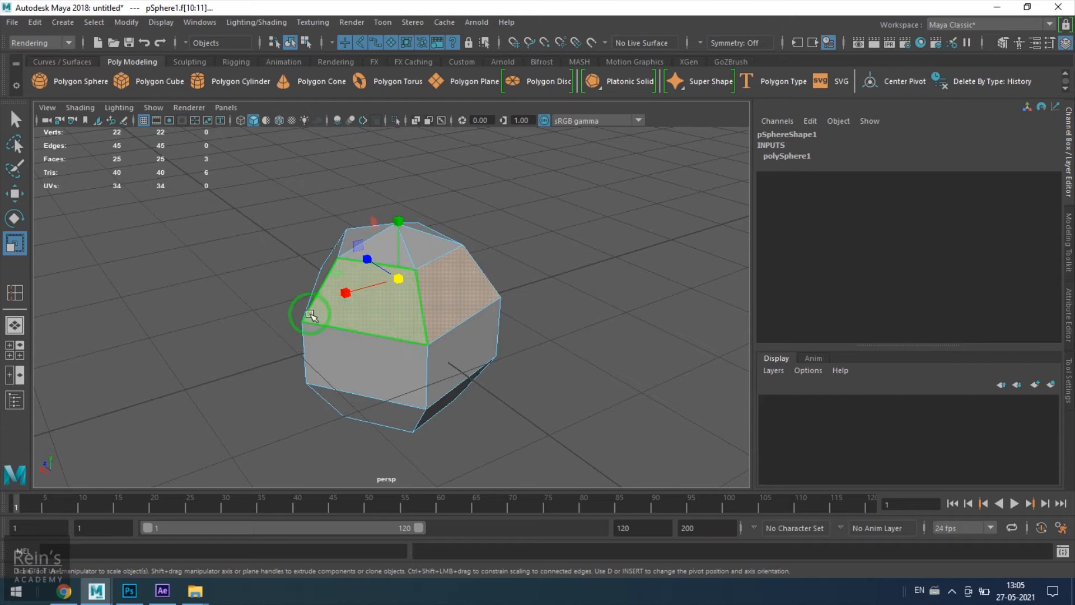
{"action": "left_click_drag", "start_coordinate": [320, 325], "coordinate": [415, 328], "text": "alt"}
{"action": "left_click", "coordinate": [408, 326], "text": "shift"}
{"action": "left_click", "coordinate": [472, 371], "text": "shift"}
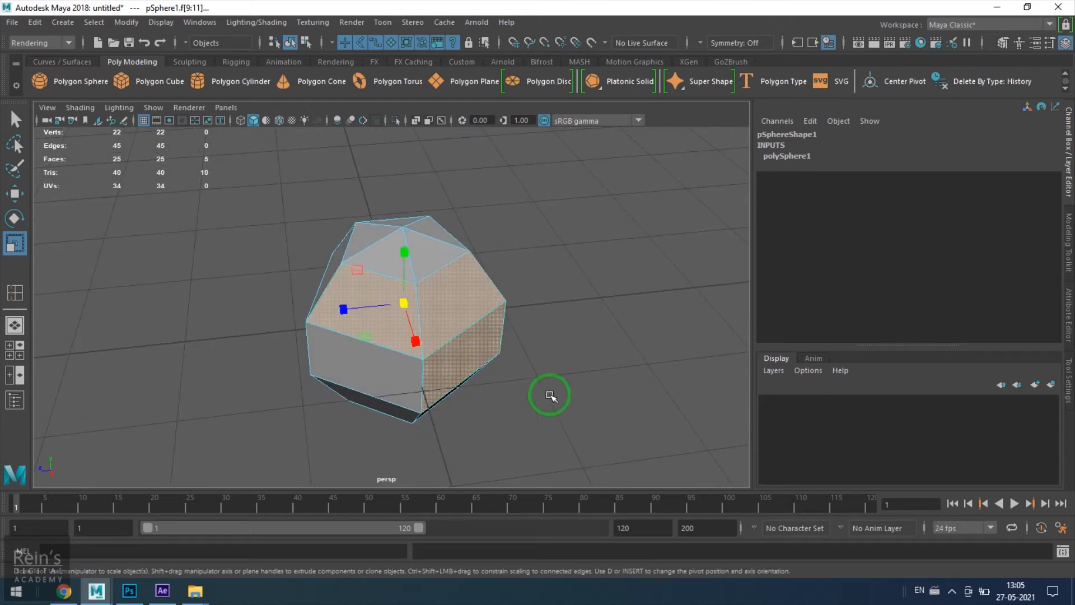
{"action": "left_click_drag", "start_coordinate": [569, 398], "coordinate": [386, 362], "text": "alt"}
{"action": "left_click", "coordinate": [386, 363], "text": "shift"}
Step: Switch to vertex selection and select three vertices stacked along one vertical edge line of the sphere
{"action": "right_click_drag", "start_coordinate": [425, 221], "coordinate": [360, 221]}
{"action": "left_click", "coordinate": [353, 323]}
{"action": "left_click", "coordinate": [355, 396], "text": "shift"}
{"action": "left_click", "coordinate": [368, 253], "text": "shift"}
Step: Switch to edge selection and select three horizontal edges stacked above one another
{"action": "right_click_drag", "start_coordinate": [420, 221], "coordinate": [415, 178]}
{"action": "left_click", "coordinate": [411, 248]}
{"action": "left_click", "coordinate": [413, 315], "text": "shift"}
{"action": "left_click", "coordinate": [411, 386], "text": "shift"}
Step: Deselect the three horizontal edges one by one, from the uppermost to the lowest
{"action": "left_click_drag", "start_coordinate": [504, 377], "coordinate": [344, 257], "text": "alt"}
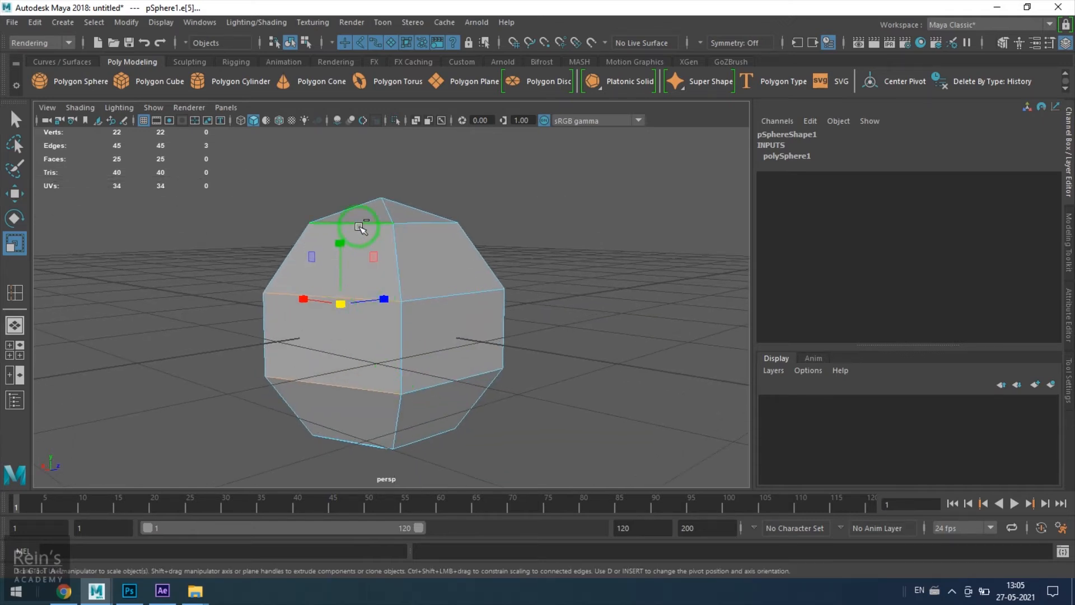
{"action": "left_click", "coordinate": [361, 229], "text": "ctrl"}
{"action": "left_click", "coordinate": [384, 301], "text": "ctrl"}
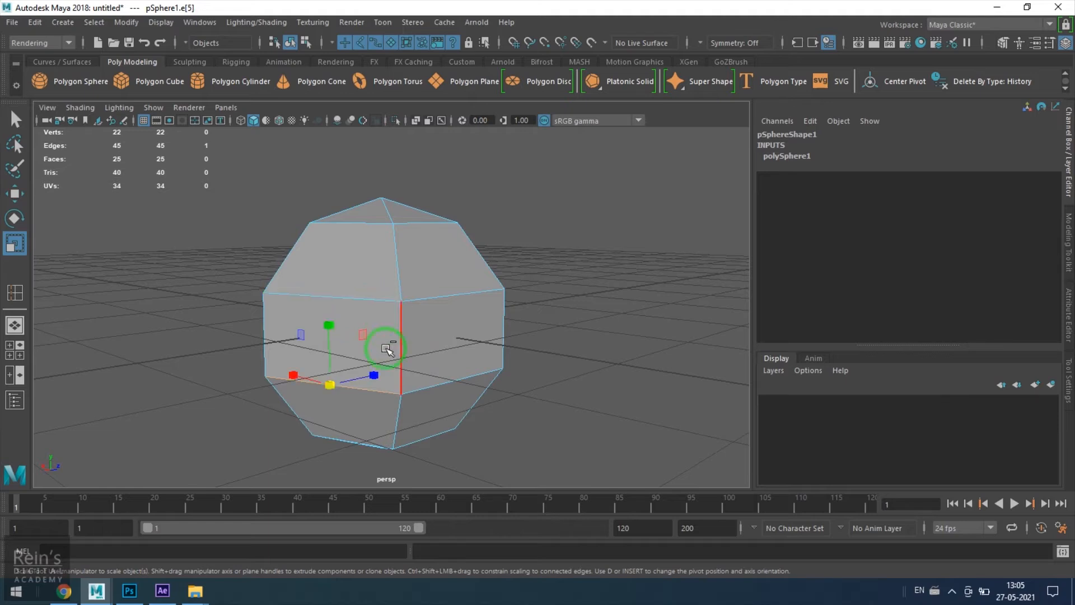
{"action": "left_click", "coordinate": [385, 398], "text": "ctrl"}
{"action": "left_click_drag", "start_coordinate": [358, 334], "coordinate": [447, 338], "text": "alt"}
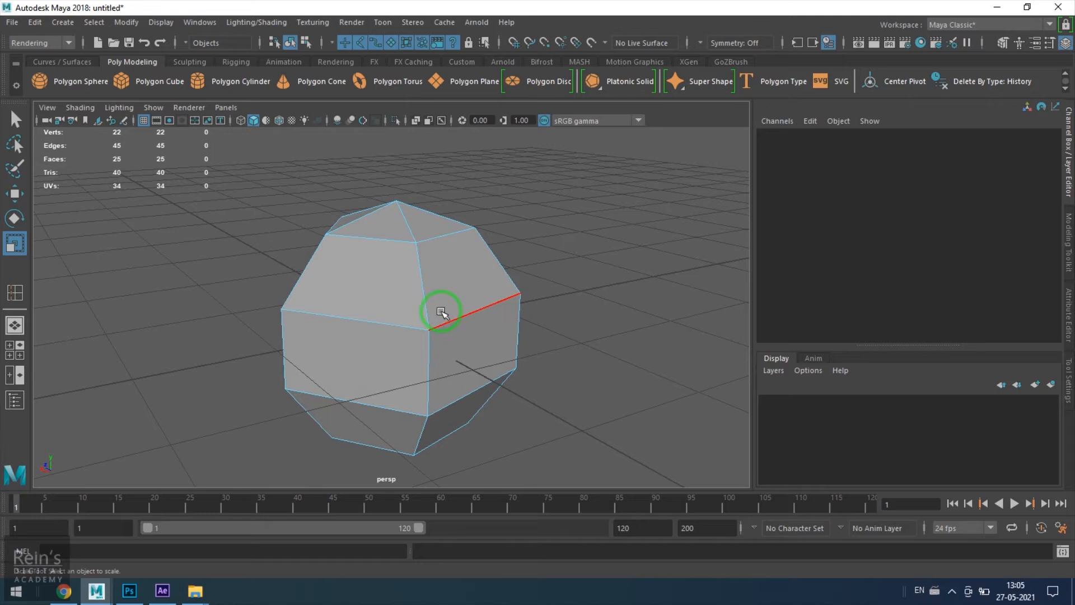
Step: Return the sphere to object mode, then switch it to Multi component selection
{"action": "right_click_drag", "start_coordinate": [441, 311], "coordinate": [496, 234]}
{"action": "left_click_drag", "start_coordinate": [441, 327], "coordinate": [456, 297], "text": "alt"}
{"action": "right_click_drag", "start_coordinate": [450, 221], "coordinate": [529, 174]}
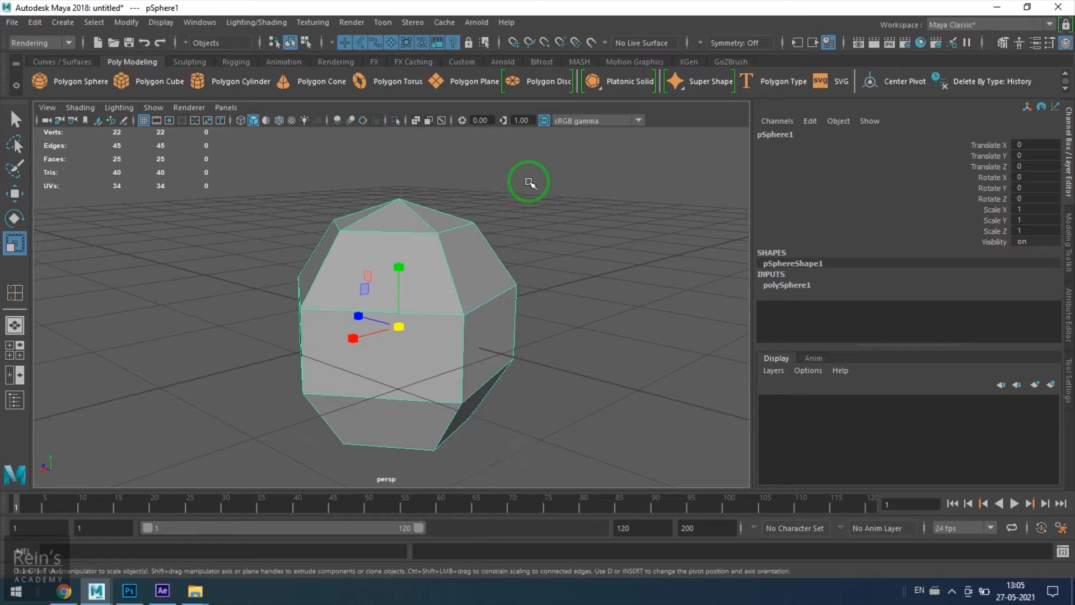
{"action": "right_click_drag", "start_coordinate": [437, 221], "coordinate": [437, 226]}
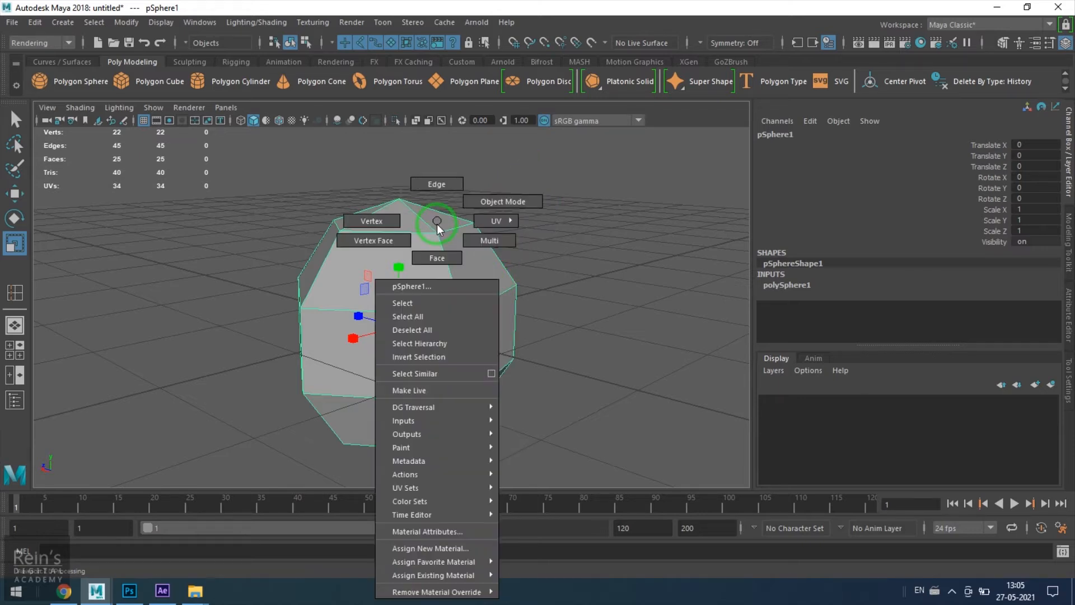
{"action": "right_click_drag", "start_coordinate": [473, 239], "coordinate": [472, 239]}
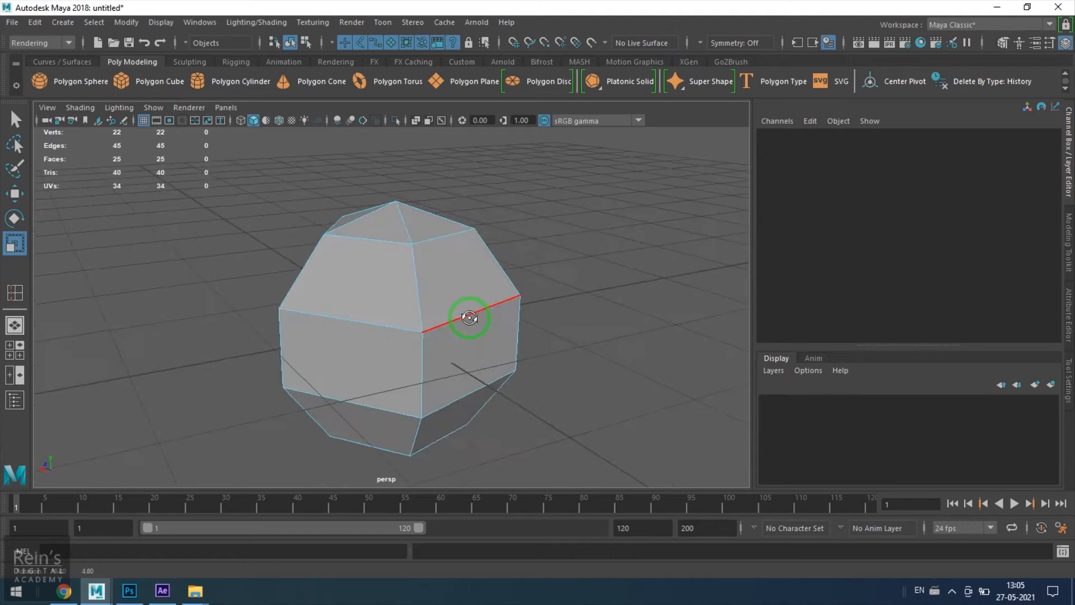
Step: Select an upper face, its side edge, its lower corner vertex and the face again, one after another
{"action": "left_click", "coordinate": [444, 277]}
{"action": "left_click_drag", "start_coordinate": [509, 334], "coordinate": [397, 295], "text": "alt"}
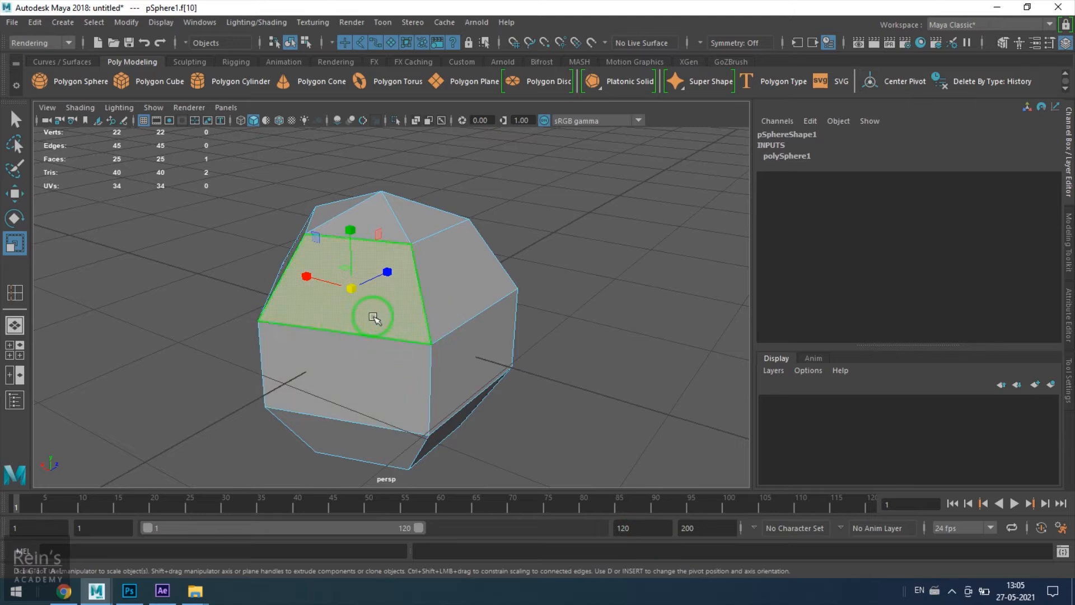
{"action": "left_click", "coordinate": [423, 309]}
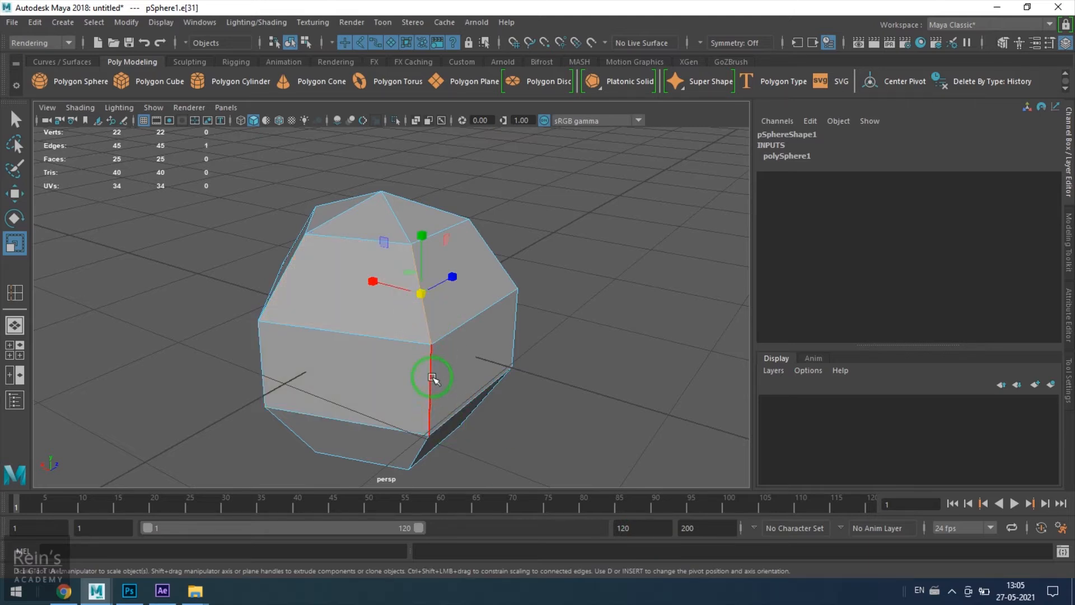
{"action": "left_click", "coordinate": [431, 344]}
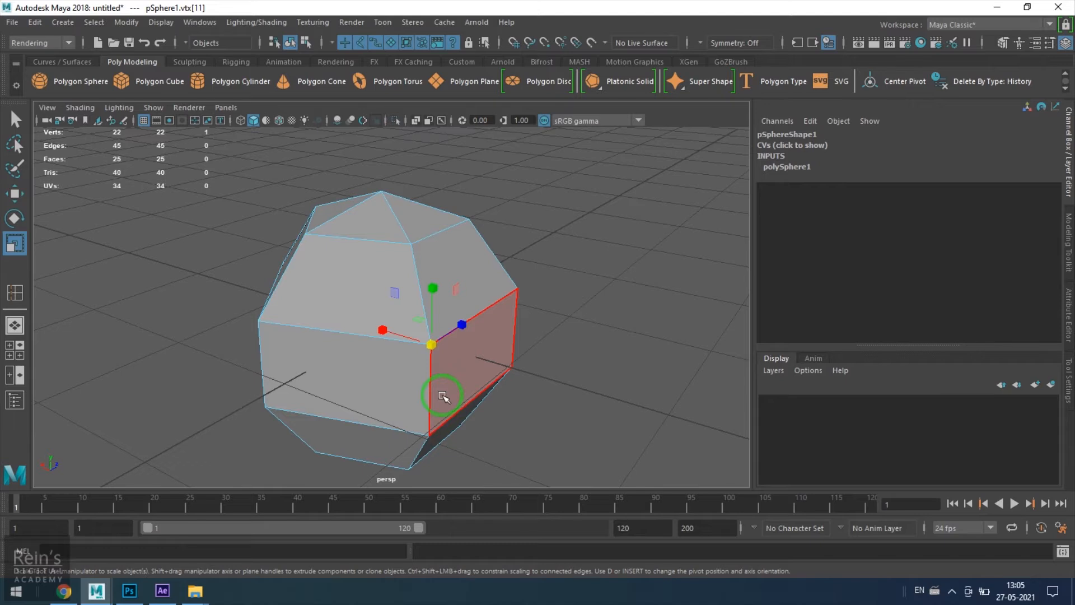
{"action": "left_click", "coordinate": [343, 282]}
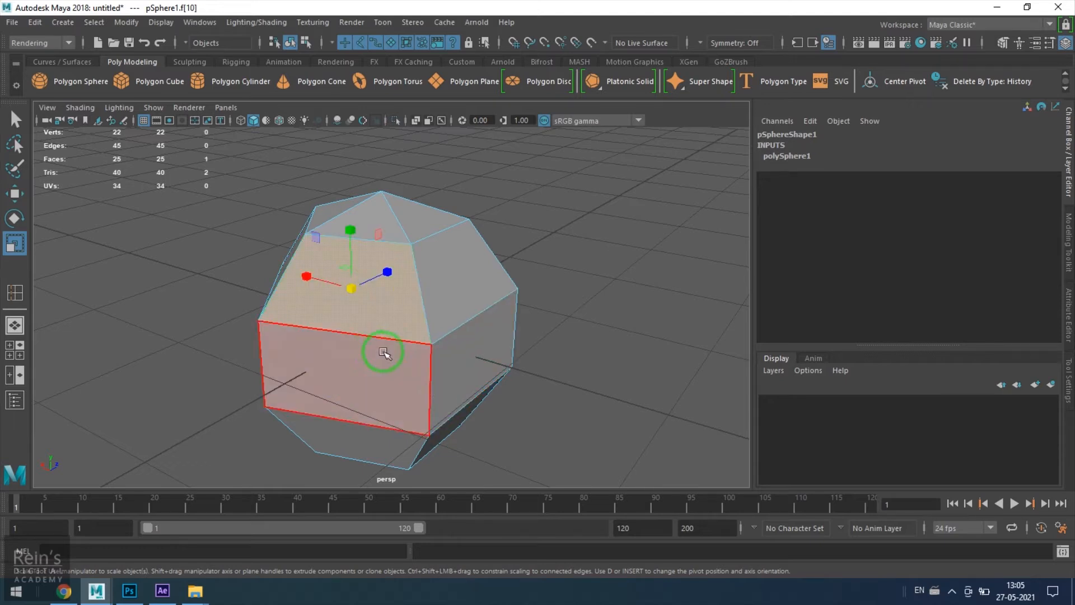
Step: Select an upper face together with the neighbouring face's bottom edge and a lower vertex using Multi component selection
{"action": "right_click_drag", "start_coordinate": [385, 297], "coordinate": [386, 255]}
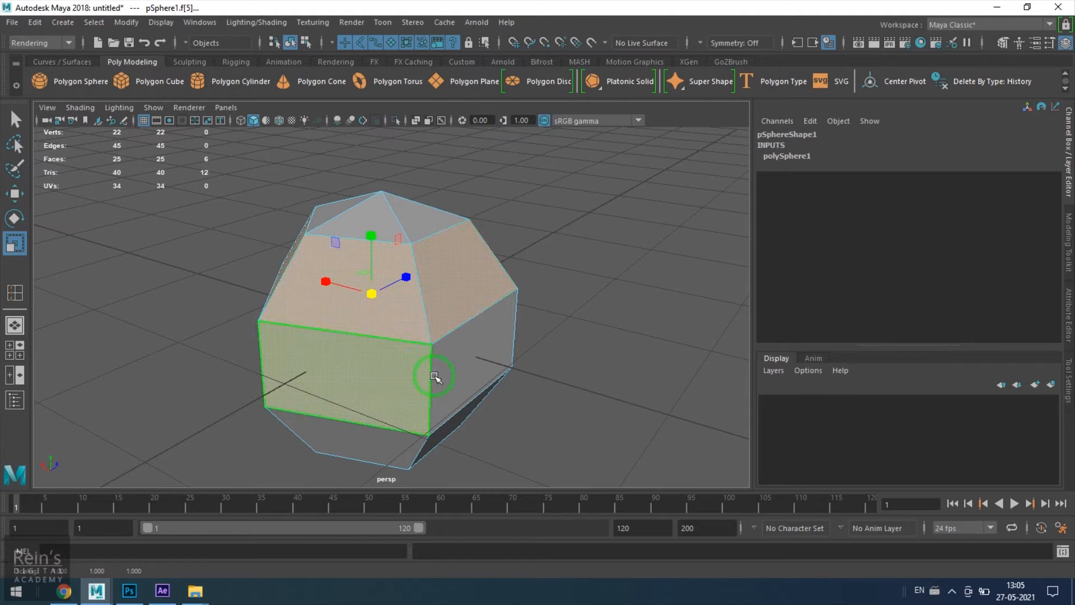
{"action": "left_click", "coordinate": [479, 395]}
{"action": "left_click", "coordinate": [469, 333]}
{"action": "right_click_drag", "start_coordinate": [337, 270], "coordinate": [390, 240]}
{"action": "left_click", "coordinate": [374, 302]}
{"action": "left_click_drag", "start_coordinate": [496, 372], "coordinate": [425, 320], "text": "alt"}
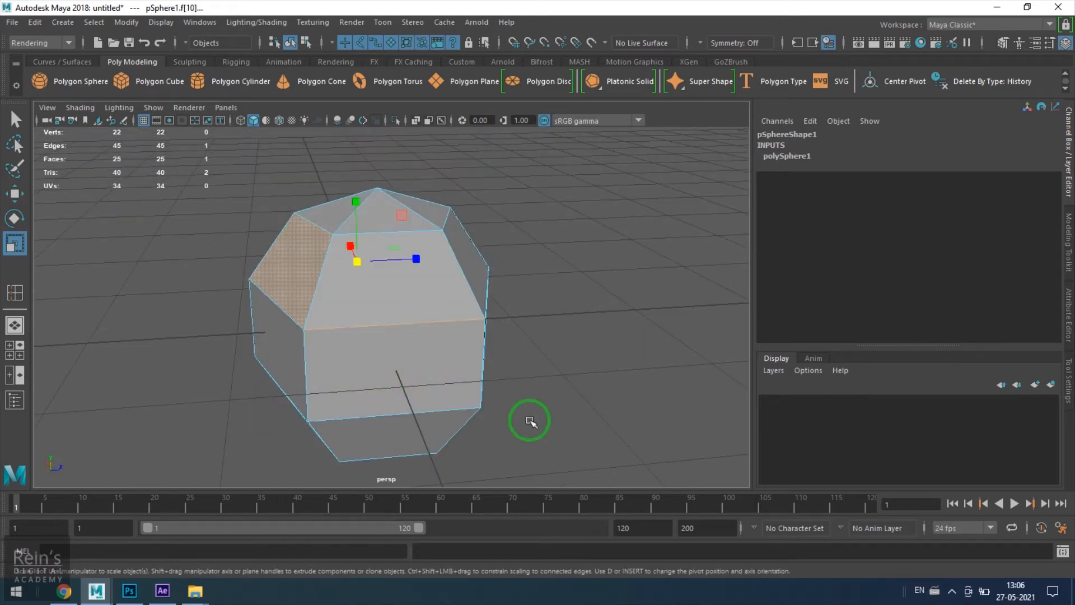
{"action": "left_click_drag", "start_coordinate": [527, 420], "coordinate": [422, 392], "text": "alt"}
{"action": "left_click", "coordinate": [380, 417], "text": "shift"}
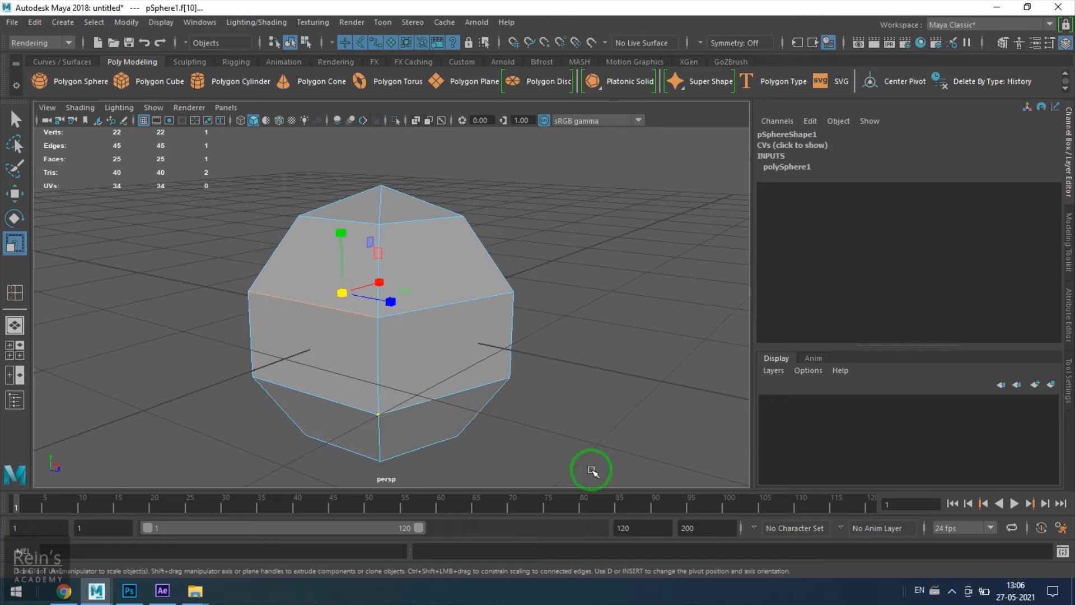
{"action": "left_click_drag", "start_coordinate": [309, 358], "coordinate": [497, 360], "text": "alt"}
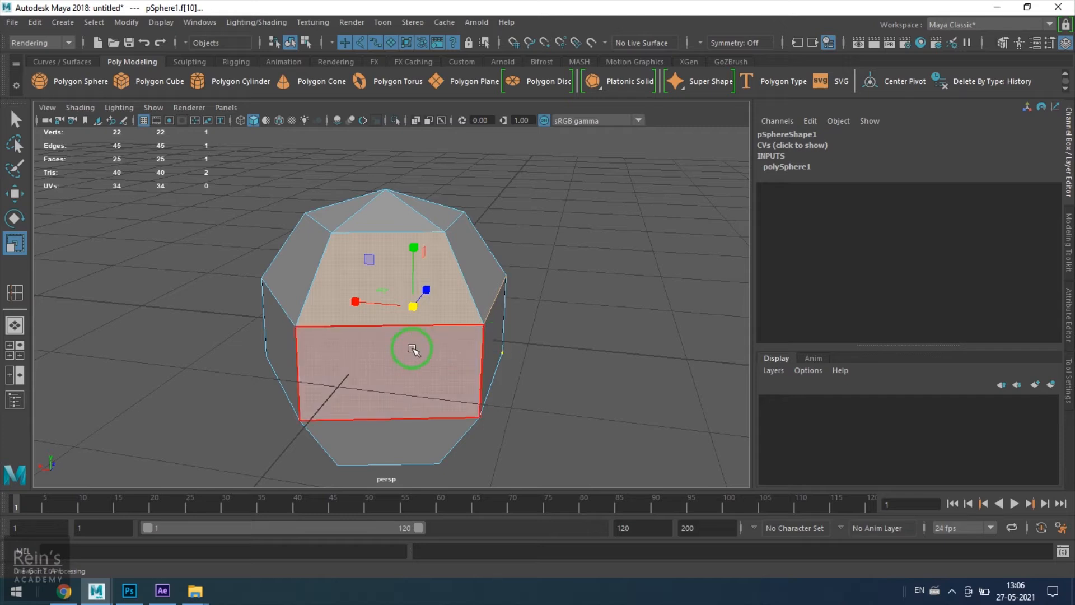
Step: Switch to vertex face selection, box-select the sphere's upper vertex faces, and return to object mode
{"action": "right_click_drag", "start_coordinate": [429, 221], "coordinate": [361, 245]}
{"action": "left_click_drag", "start_coordinate": [288, 183], "coordinate": [525, 297]}
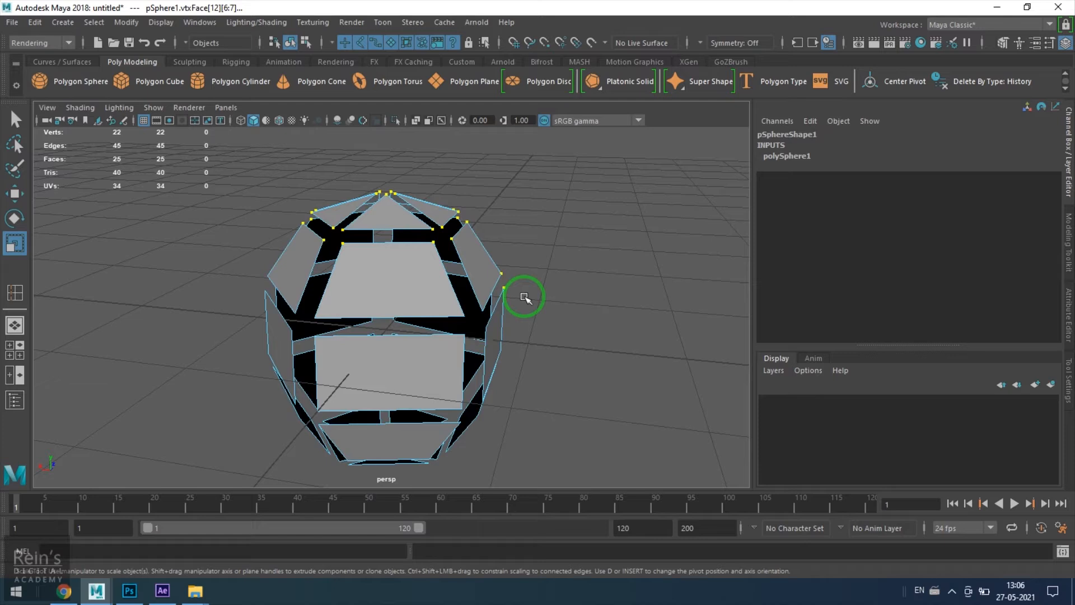
{"action": "key", "text": "F8"}
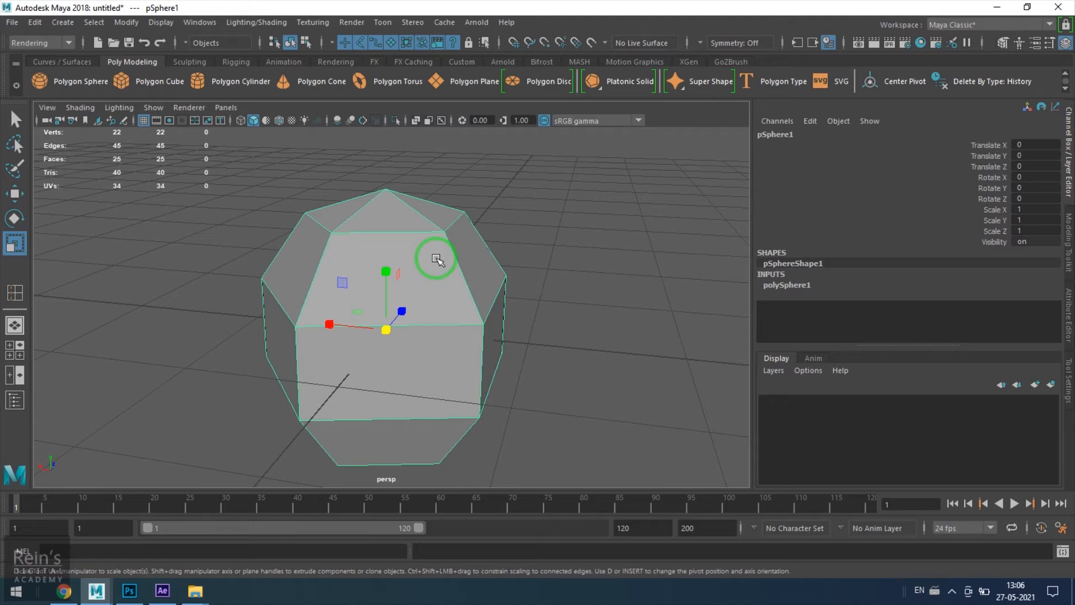
Step: Switch the sphere to UV selection, box-select the UVs of its upper part, and activate the Move tool
{"action": "right_click_drag", "start_coordinate": [436, 258], "coordinate": [341, 257]}
{"action": "right_click_drag", "start_coordinate": [419, 276], "coordinate": [524, 222]}
{"action": "left_click_drag", "start_coordinate": [221, 163], "coordinate": [580, 280]}
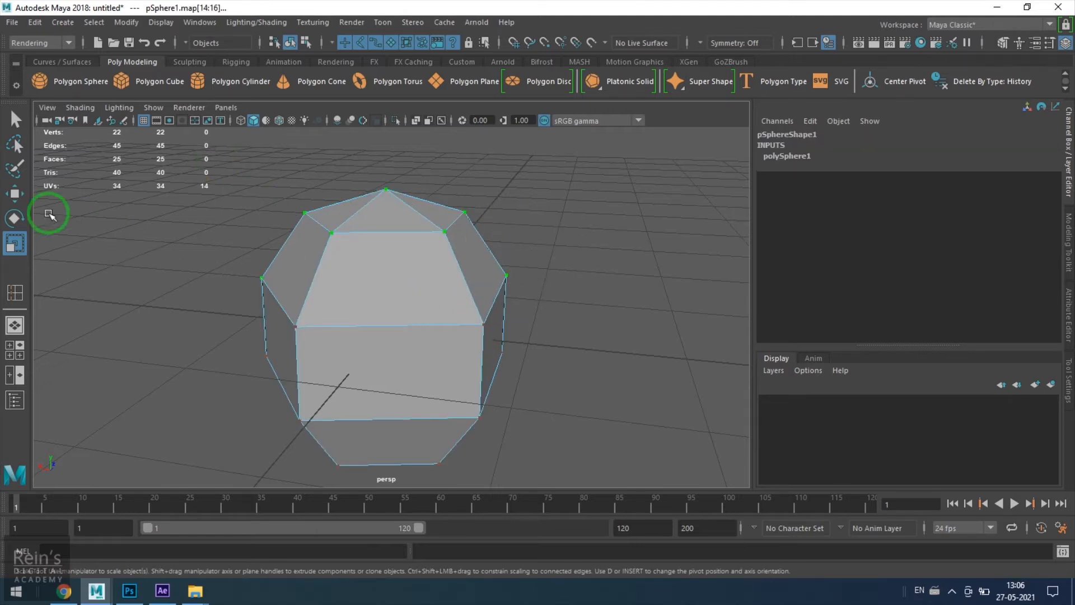
{"action": "left_click", "coordinate": [22, 193]}
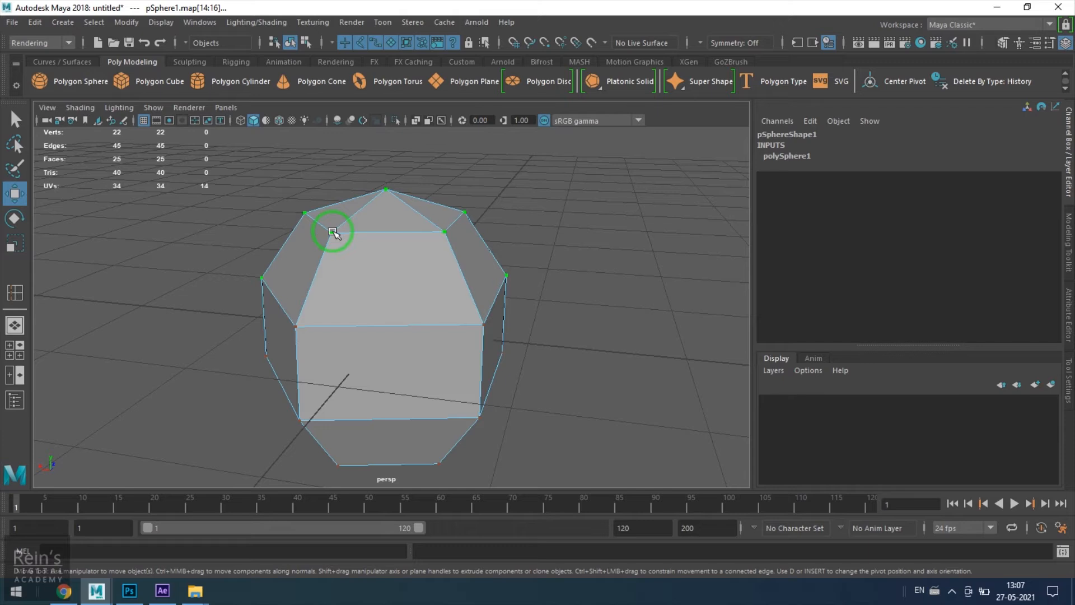
Step: Return the sphere to object mode, switch between component and object selection several times, and finish in object selection
{"action": "right_click_drag", "start_coordinate": [376, 271], "coordinate": [442, 196]}
{"action": "right_click_drag", "start_coordinate": [413, 271], "coordinate": [462, 207]}
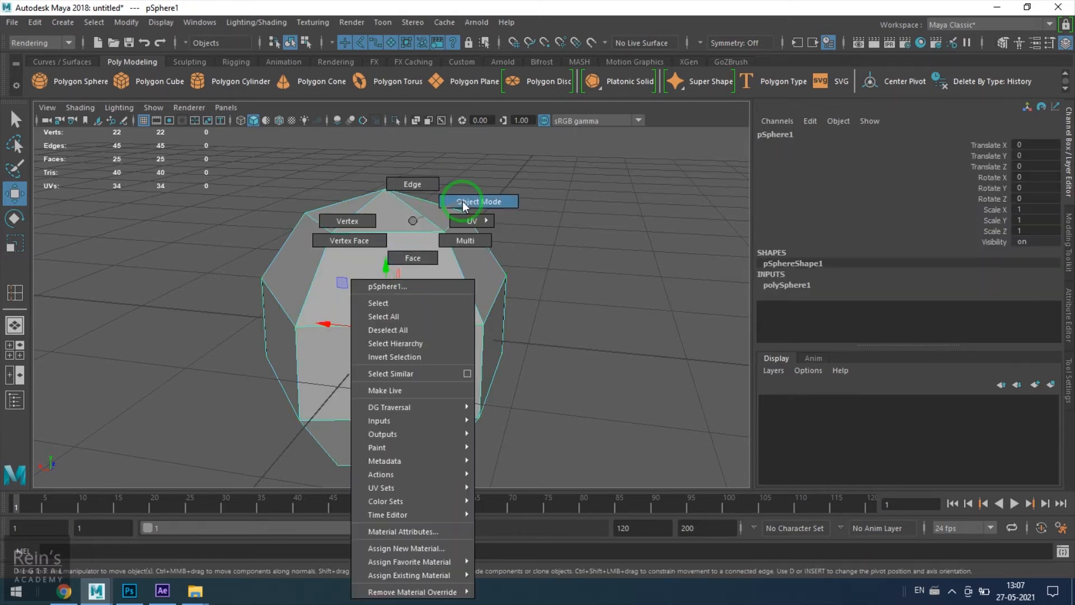
{"action": "left_click", "coordinate": [301, 44]}
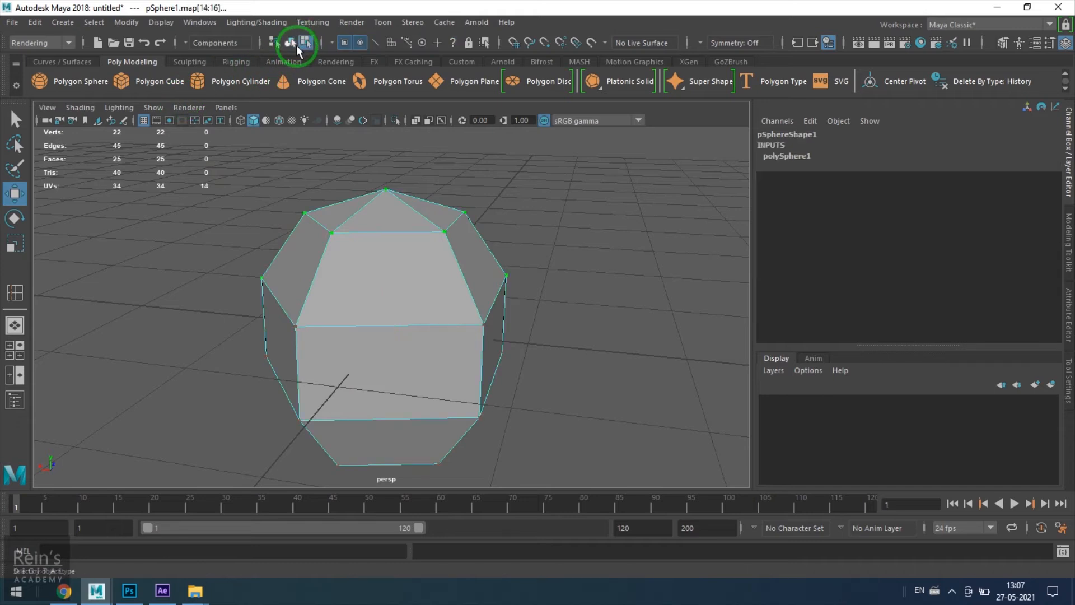
{"action": "left_click", "coordinate": [290, 43]}
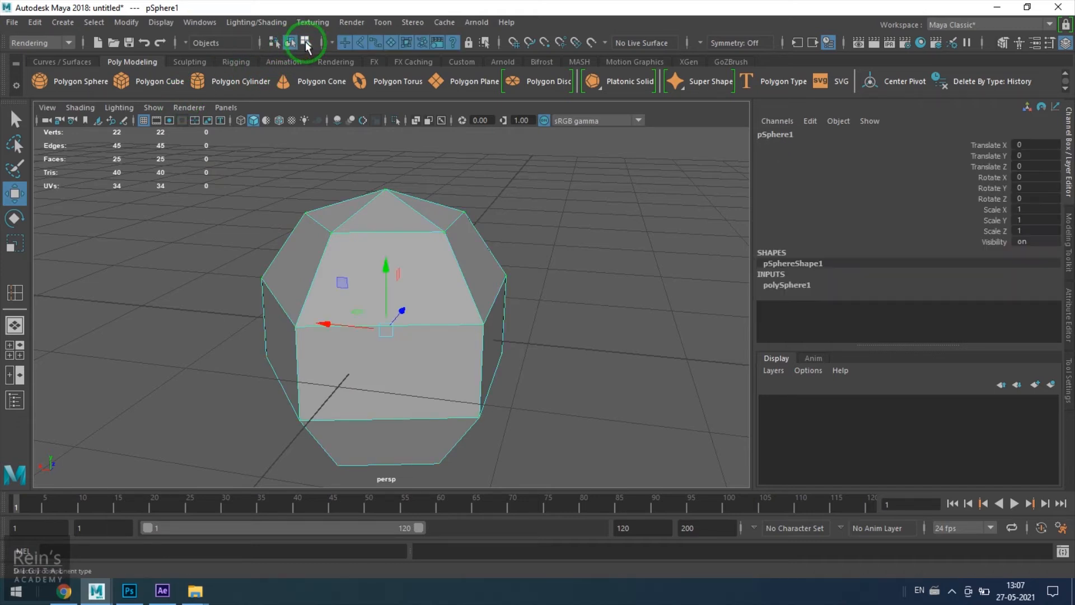
{"action": "left_click", "coordinate": [304, 43]}
{"action": "left_click", "coordinate": [290, 43]}
{"action": "left_click", "coordinate": [301, 43]}
{"action": "left_click", "coordinate": [291, 43]}
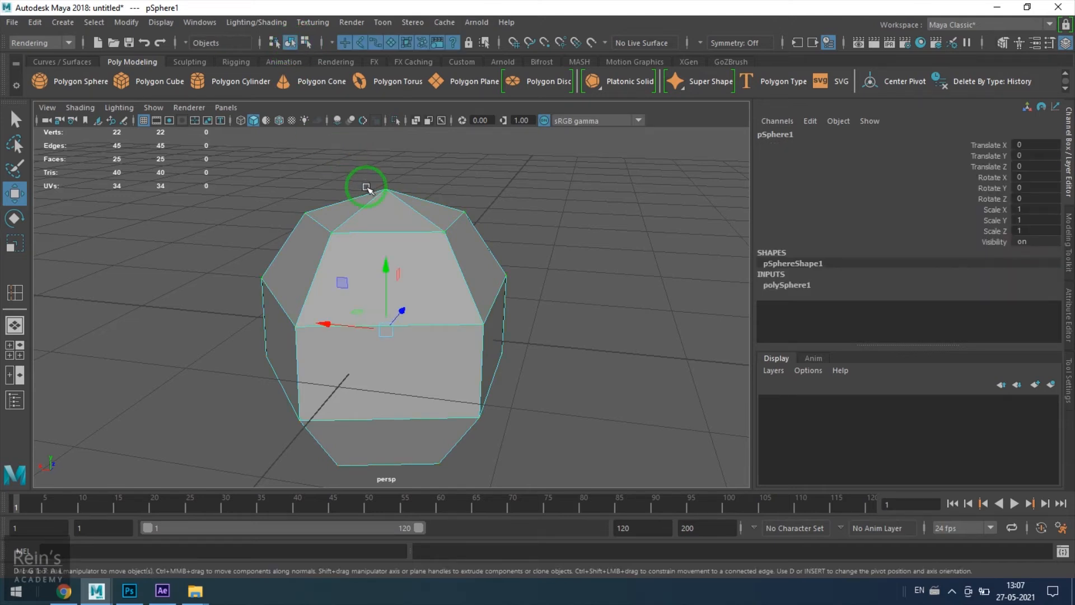
Step: Toggle the sphere repeatedly between object and component selection, finishing in component selection
{"action": "key", "text": "F8"}
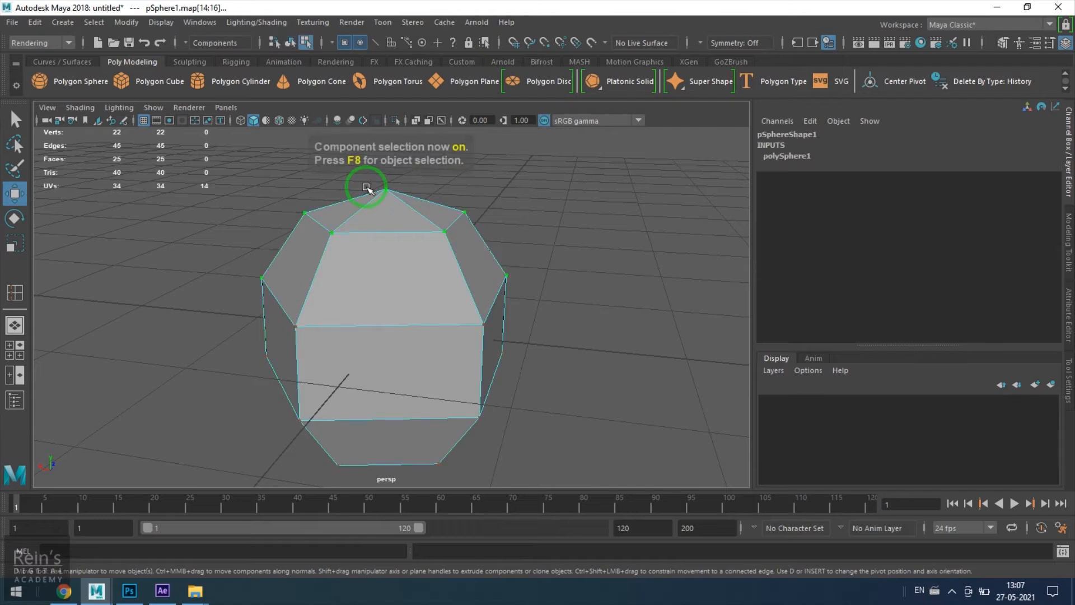
{"action": "key", "text": "F8"}
{"action": "key", "text": "F8"}
{"action": "key", "text": "F8"}
{"action": "key", "text": "F8"}
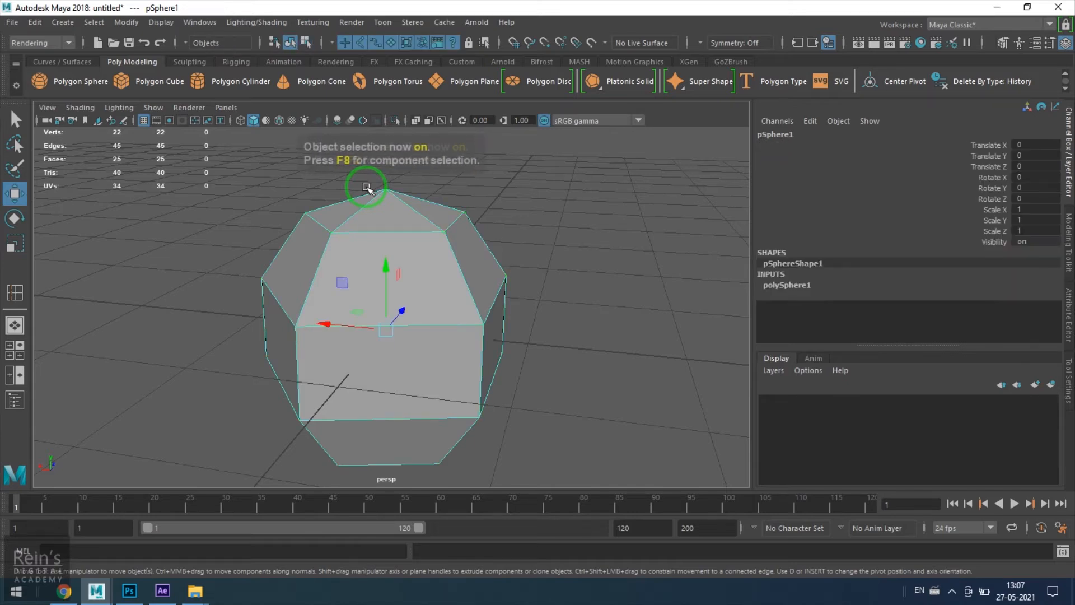
{"action": "key", "text": "F8"}
Step: Disable the vertex and UV selection masks, and turn each one on and off again in component selection
{"action": "left_click", "coordinate": [306, 42]}
{"action": "left_click", "coordinate": [346, 44]}
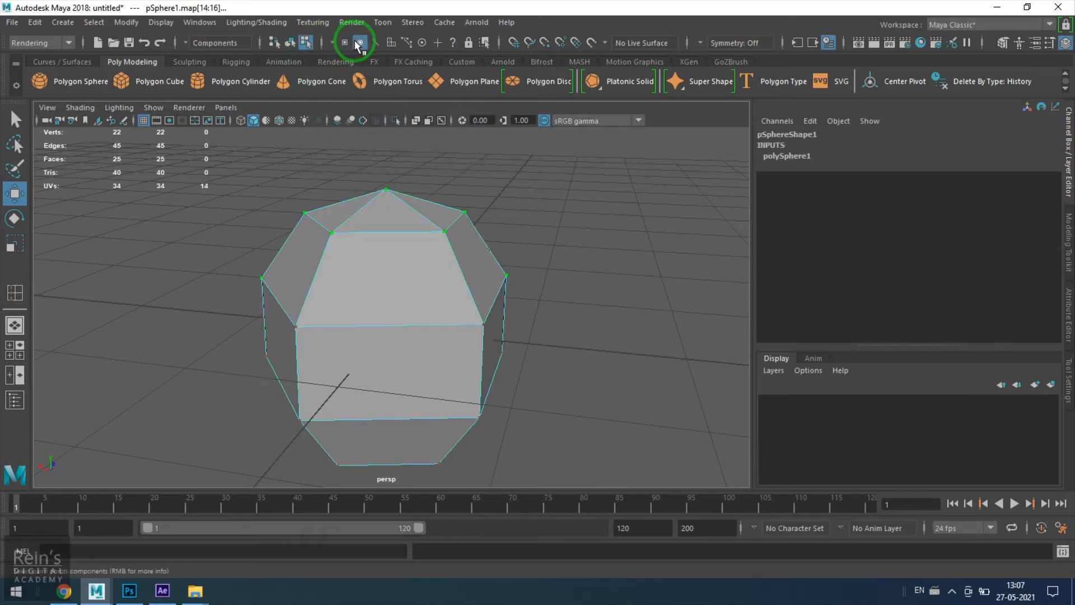
{"action": "left_click", "coordinate": [359, 44]}
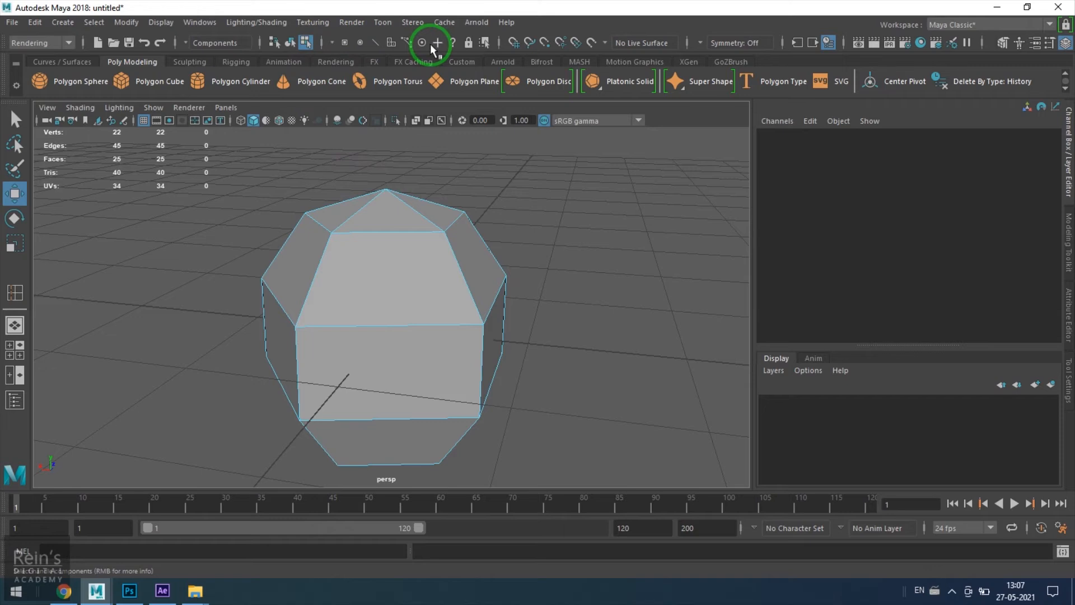
{"action": "left_click", "coordinate": [345, 43]}
{"action": "left_click", "coordinate": [345, 43]}
{"action": "left_click", "coordinate": [359, 44]}
{"action": "left_click", "coordinate": [360, 44]}
Step: Turn the edge and face selection masks on and off in turn, enable only the vertex mask, and return to object mode
{"action": "left_click", "coordinate": [375, 44]}
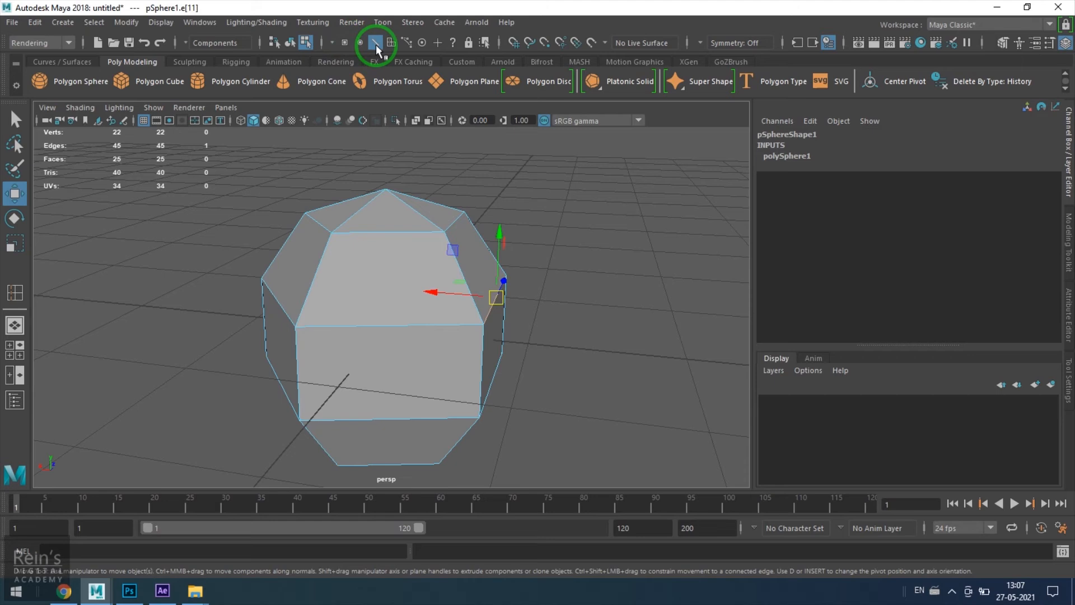
{"action": "left_click", "coordinate": [375, 43]}
{"action": "left_click", "coordinate": [391, 43]}
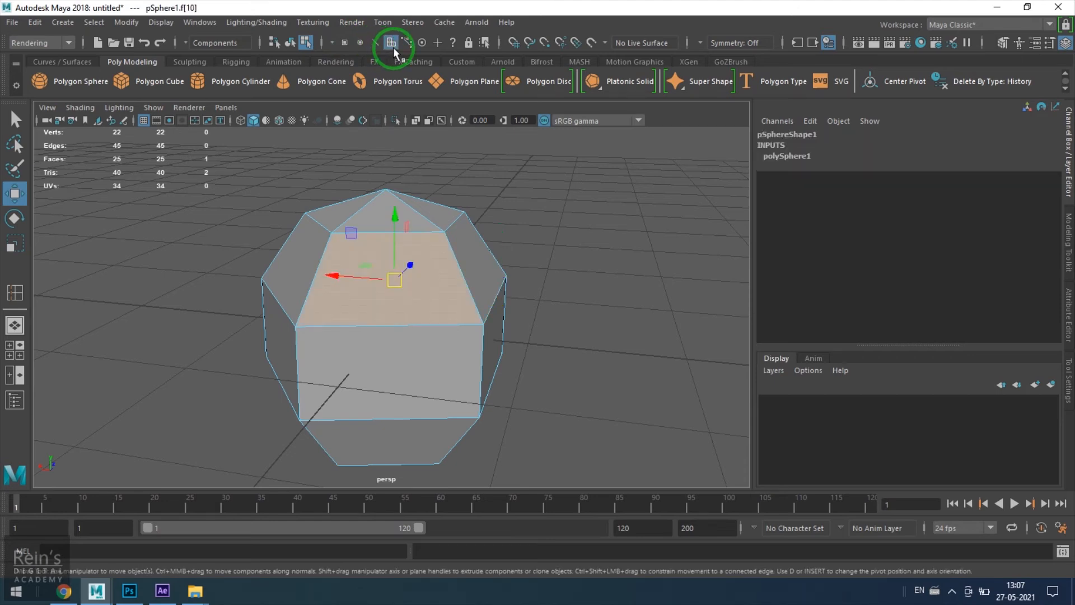
{"action": "left_click", "coordinate": [392, 44]}
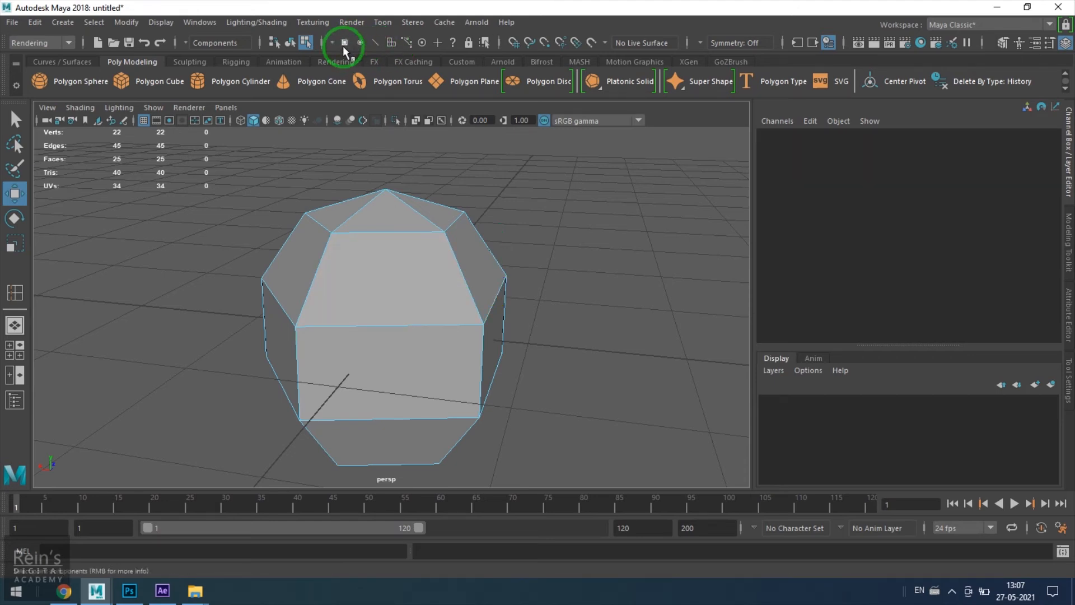
{"action": "left_click", "coordinate": [344, 44]}
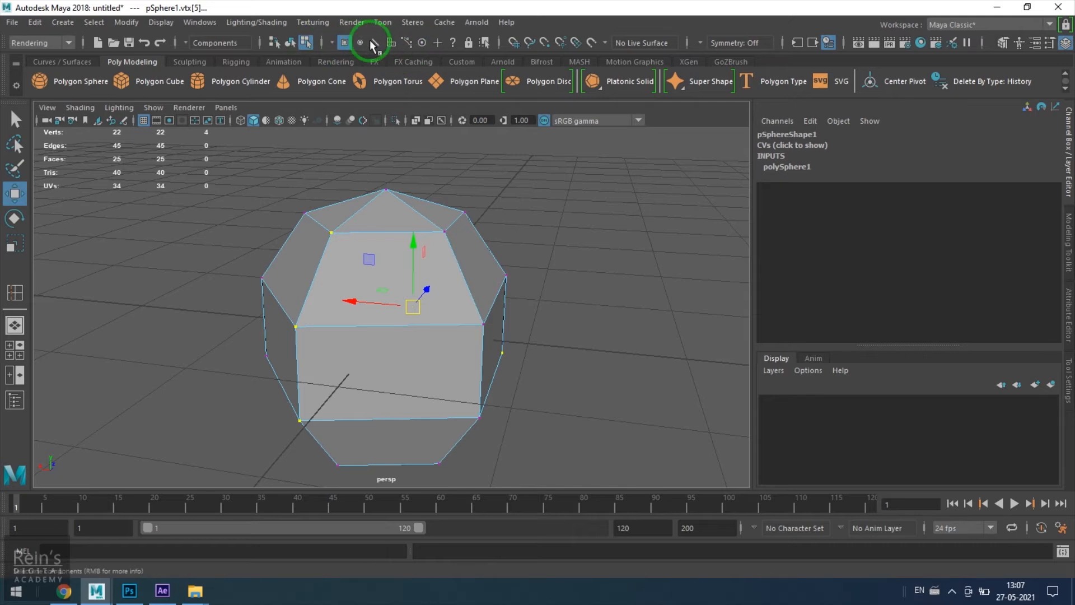
{"action": "right_click_drag", "start_coordinate": [430, 286], "coordinate": [484, 217]}
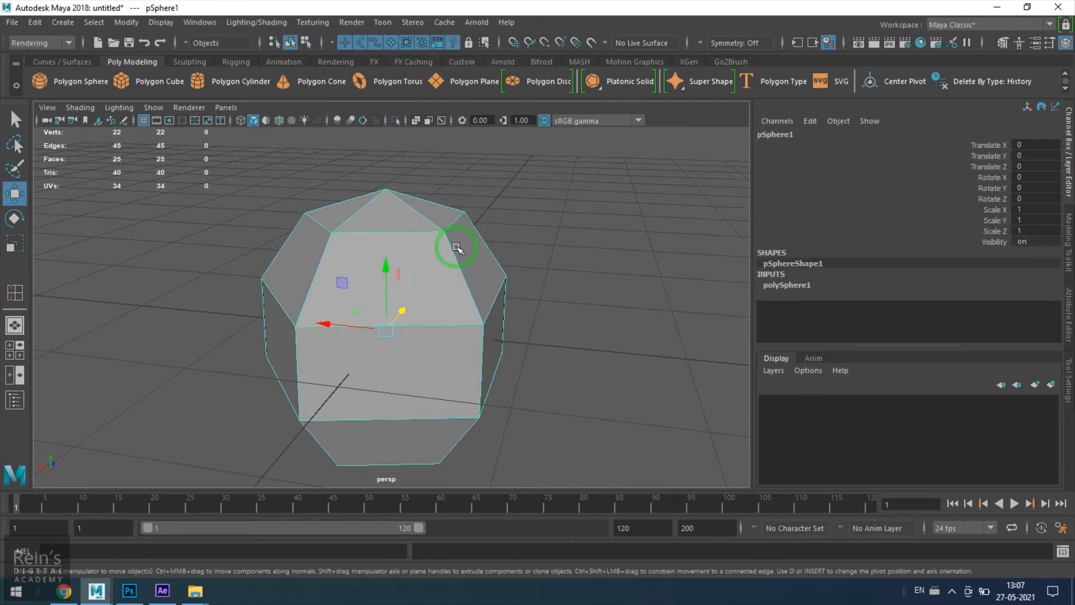
Step: Switch to the Modeling menu set and detach the polygon Components selection commands as a floating window beside the sphere
{"action": "left_click", "coordinate": [35, 42]}
{"action": "left_click", "coordinate": [32, 54]}
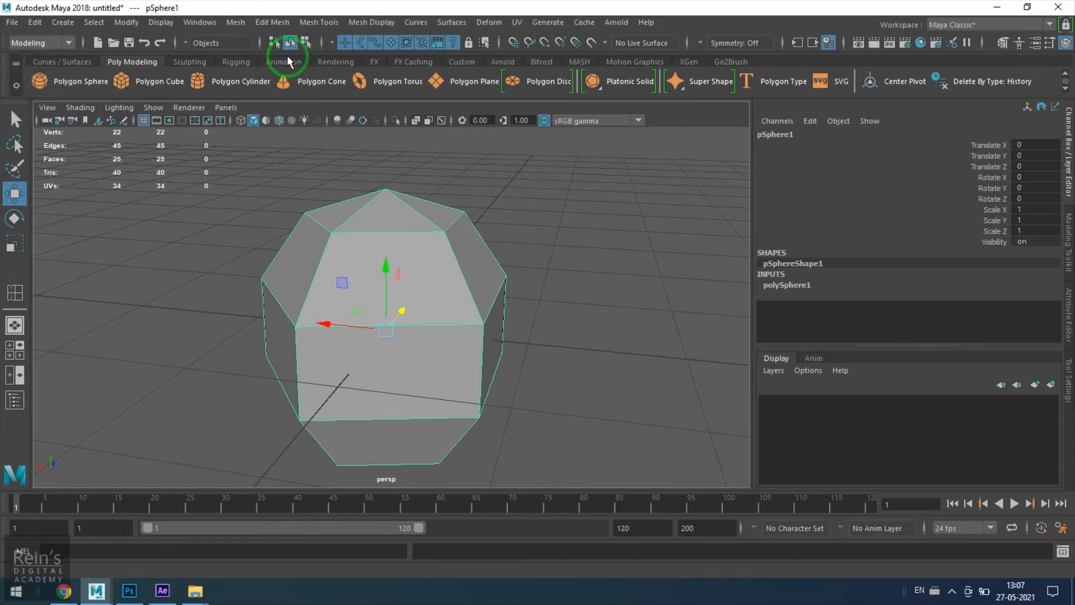
{"action": "left_click", "coordinate": [104, 26]}
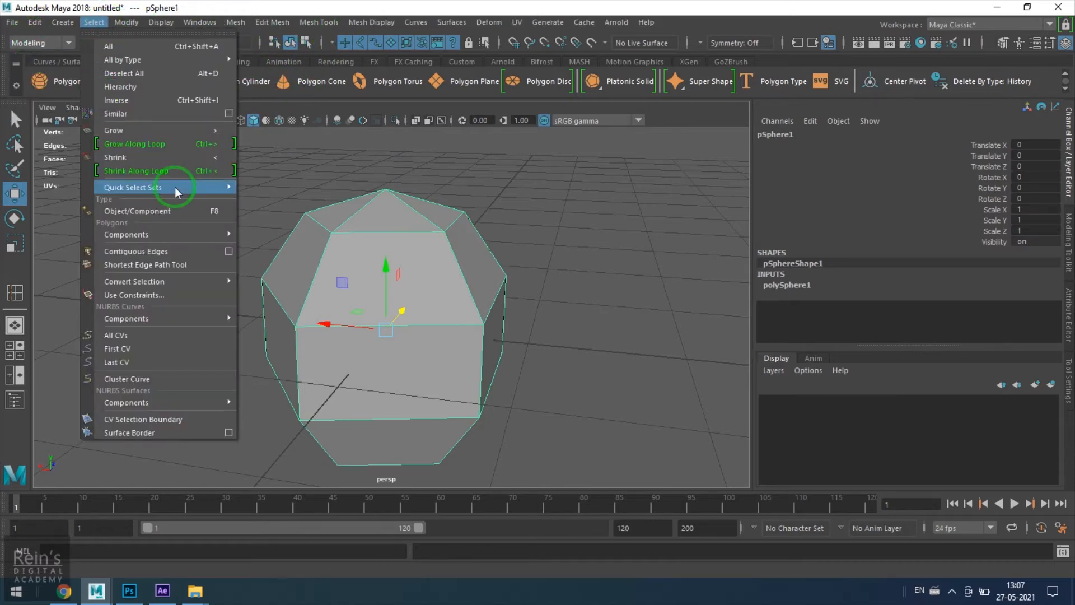
{"action": "left_click", "coordinate": [187, 230]}
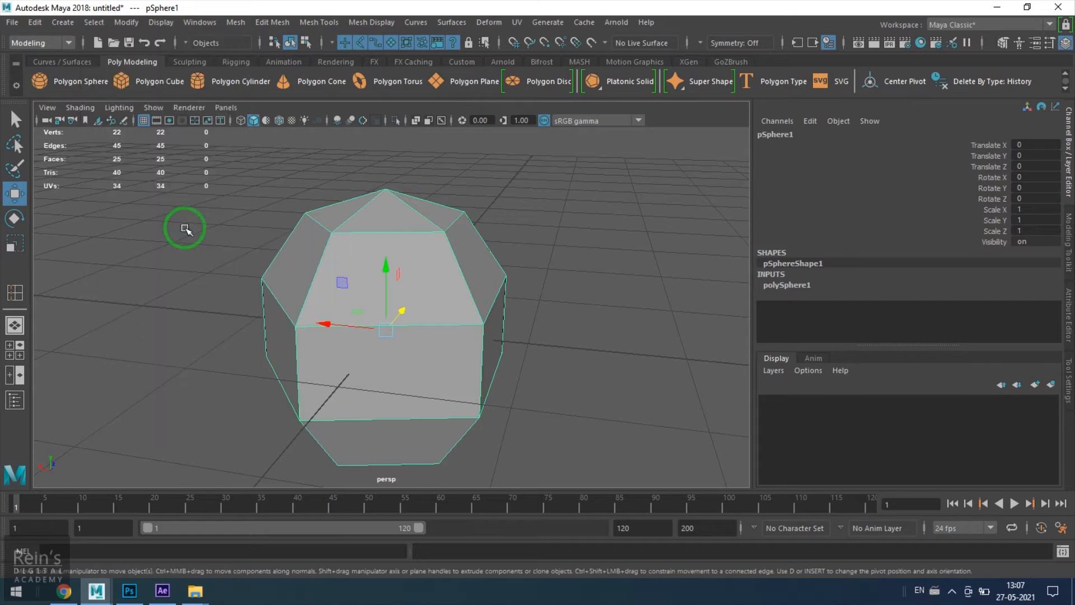
{"action": "left_click", "coordinate": [95, 25]}
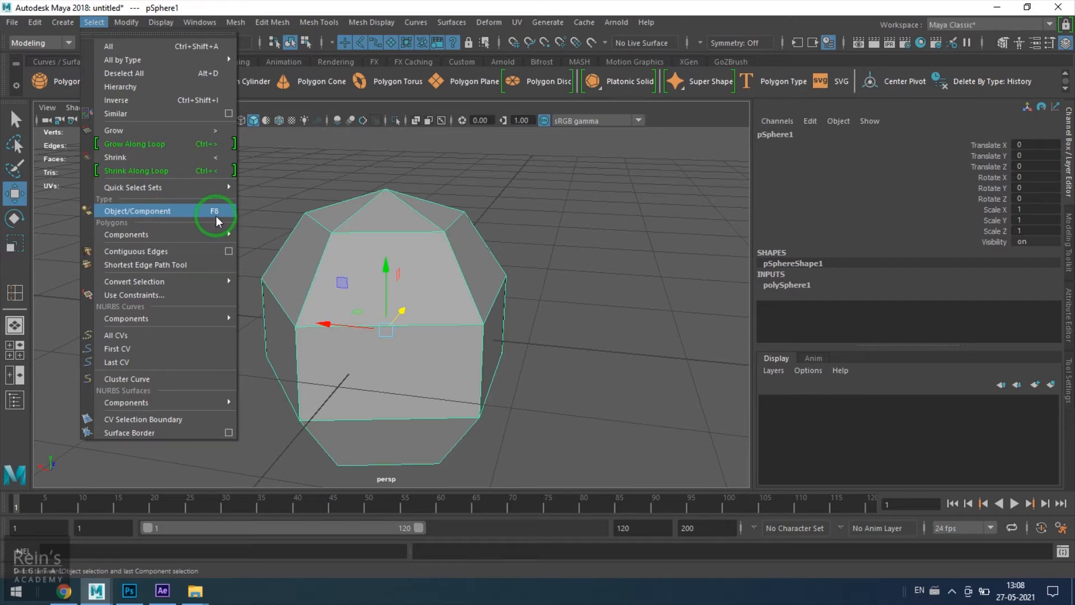
{"action": "mouse_move", "coordinate": [217, 241]}
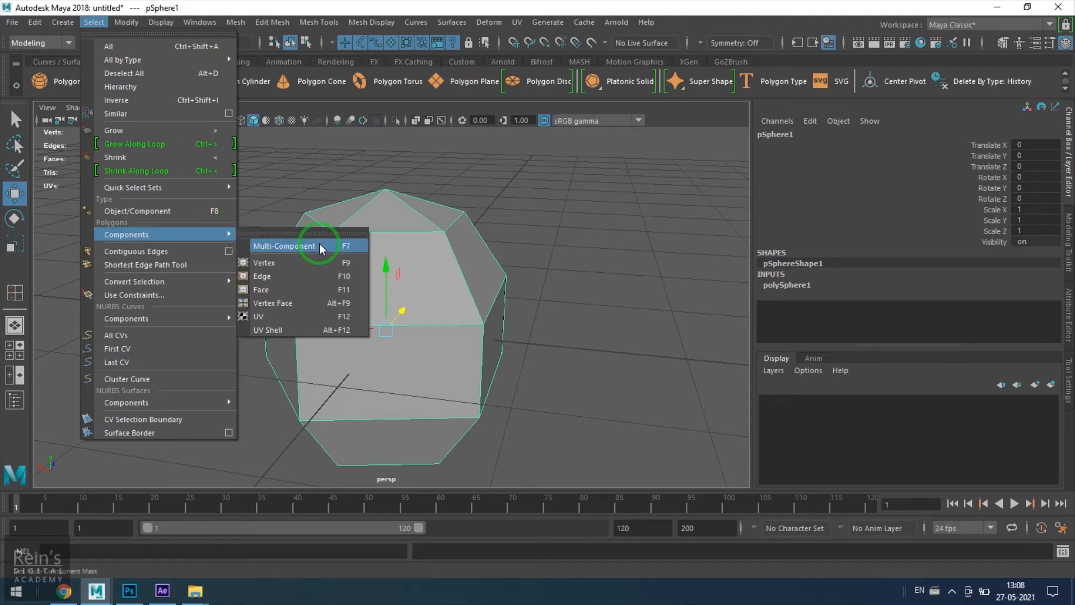
{"action": "left_click", "coordinate": [335, 232]}
{"action": "left_click_drag", "start_coordinate": [331, 224], "coordinate": [667, 218]}
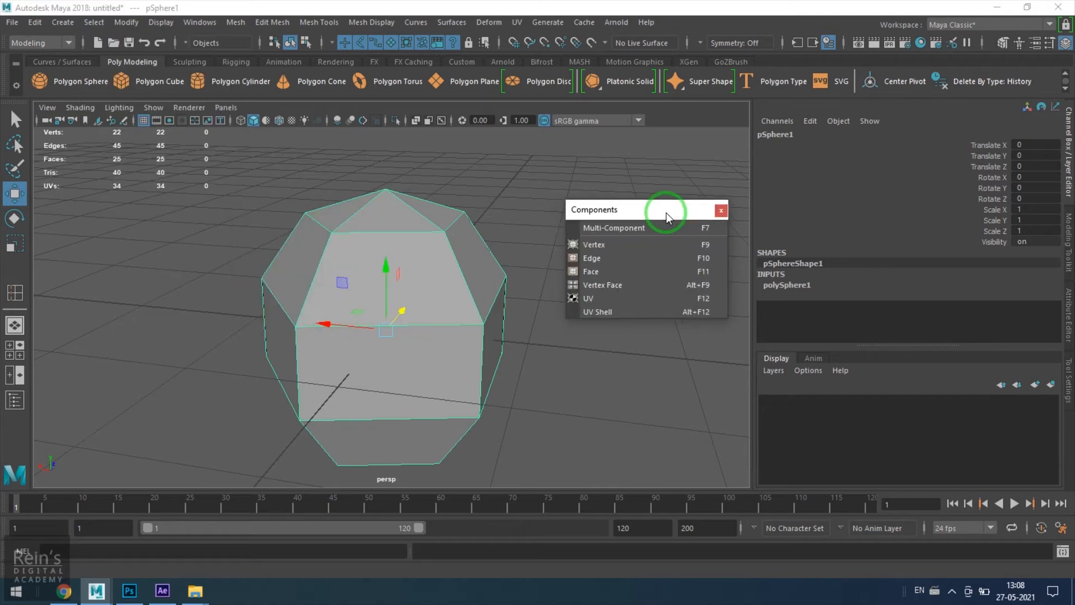
Step: Switch the sphere's selection through Multi-Component, Vertex, Edge, Face, Vertex Face, UV and UV Shell in turn
{"action": "left_click", "coordinate": [696, 228]}
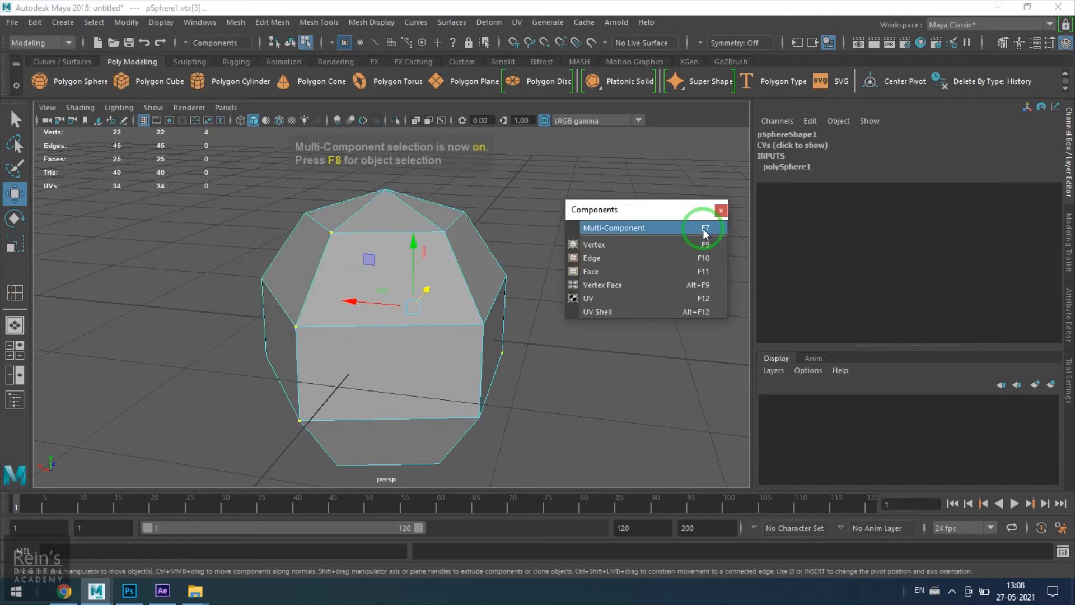
{"action": "left_click", "coordinate": [670, 246]}
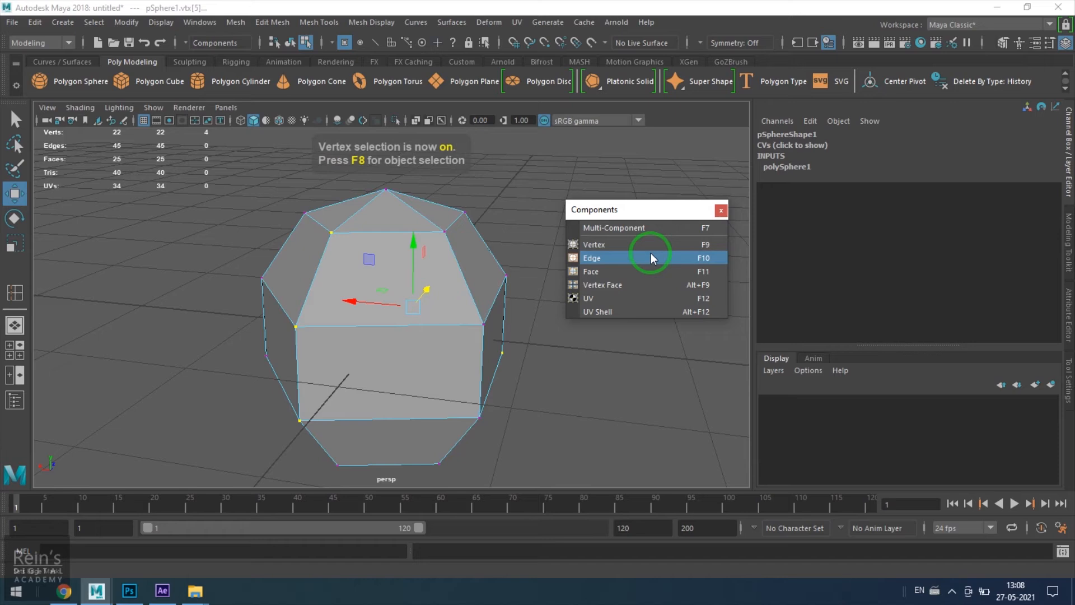
{"action": "left_click", "coordinate": [652, 258]}
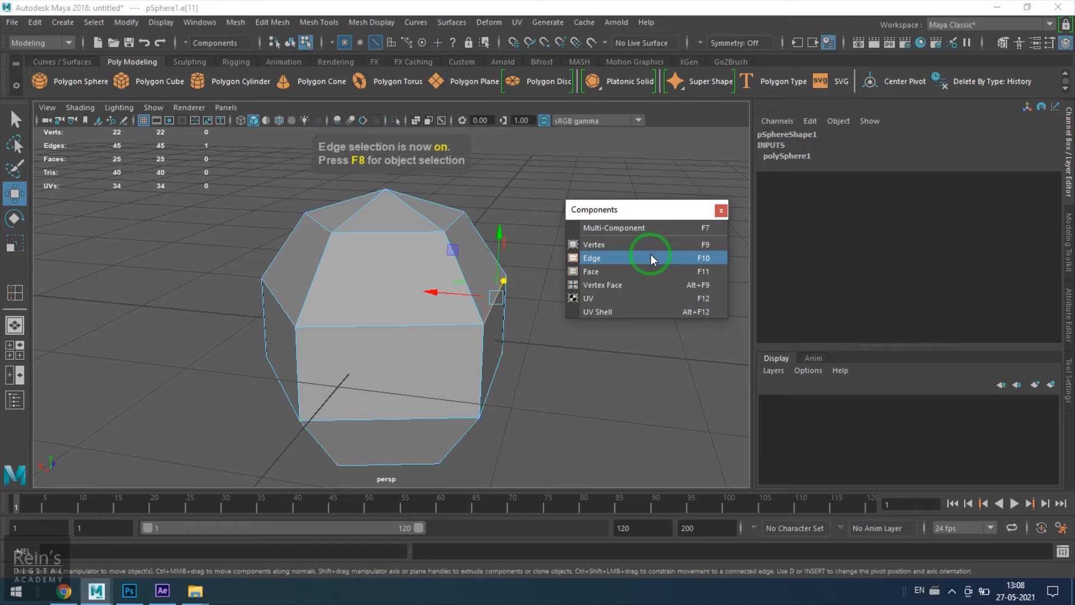
{"action": "left_click", "coordinate": [651, 273]}
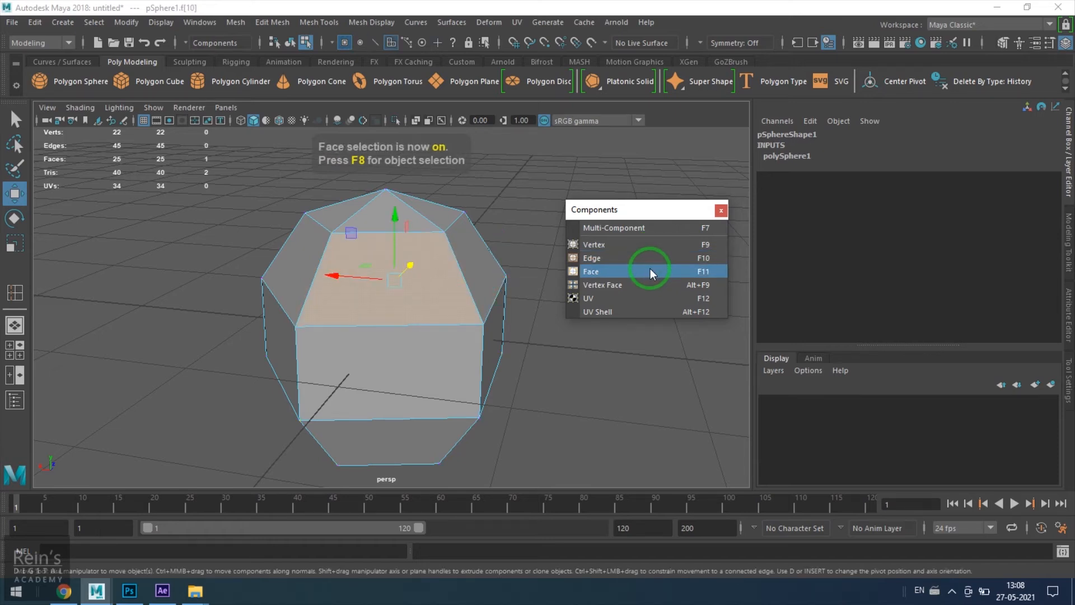
{"action": "left_click", "coordinate": [646, 286]}
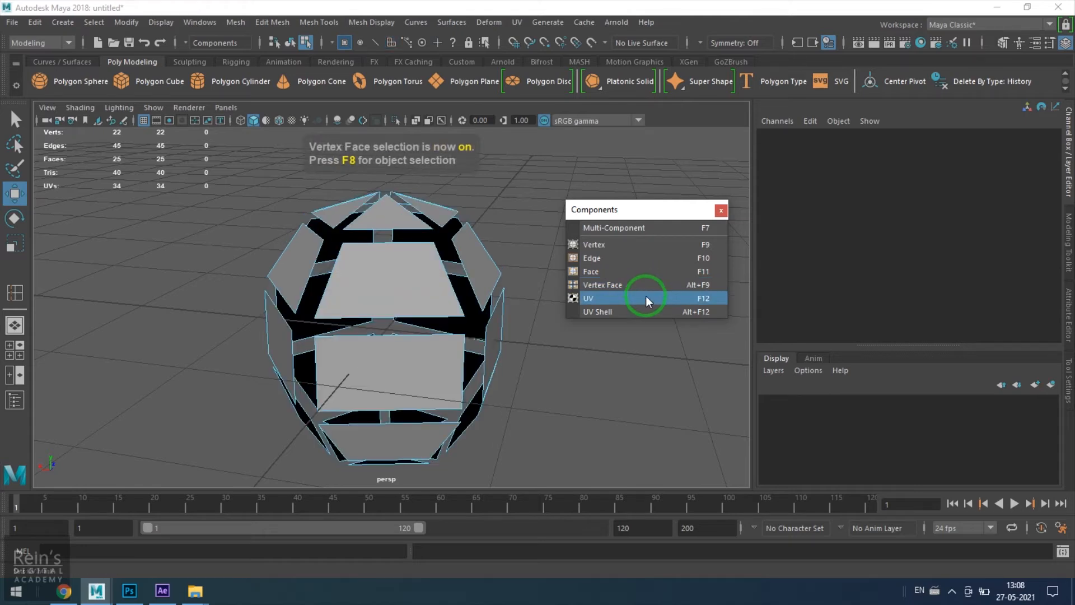
{"action": "left_click", "coordinate": [646, 298]}
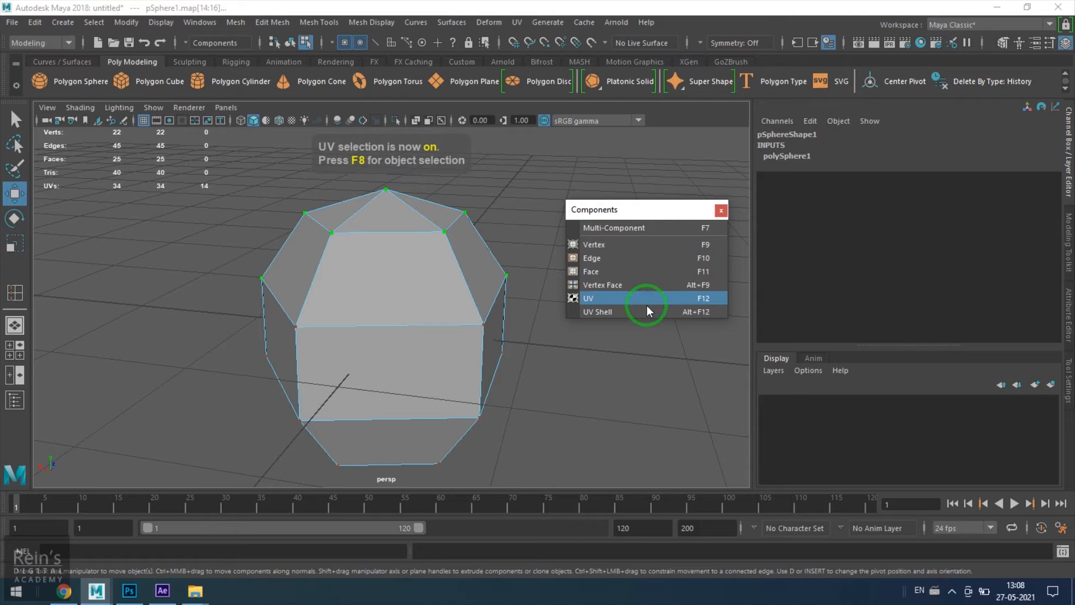
{"action": "left_click", "coordinate": [649, 313]}
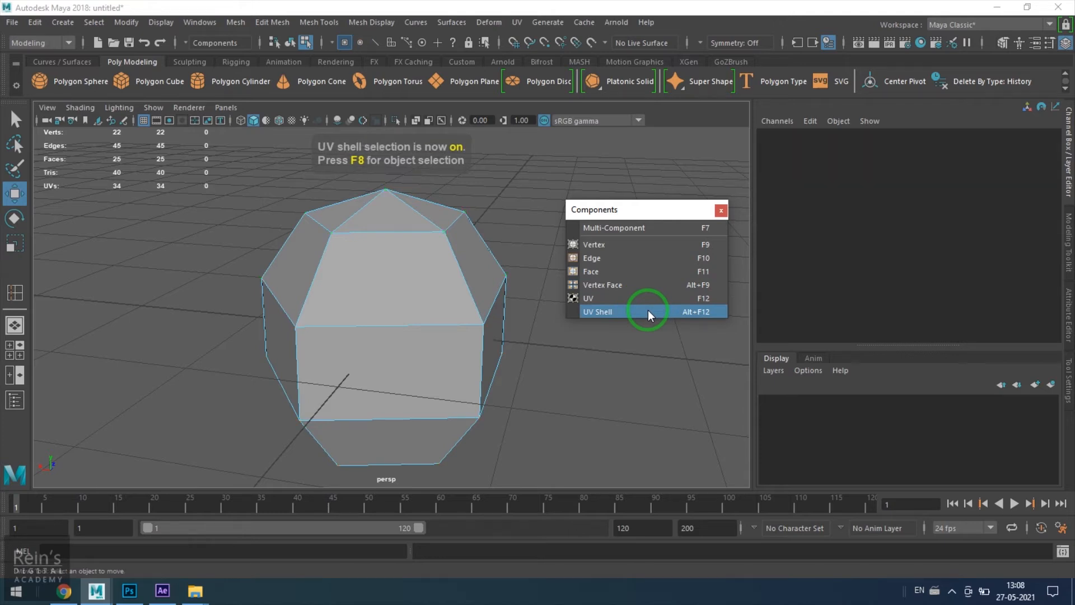
Step: Close the floating Components window and return the sphere to object mode
{"action": "left_click", "coordinate": [720, 210]}
{"action": "key", "text": "F8"}
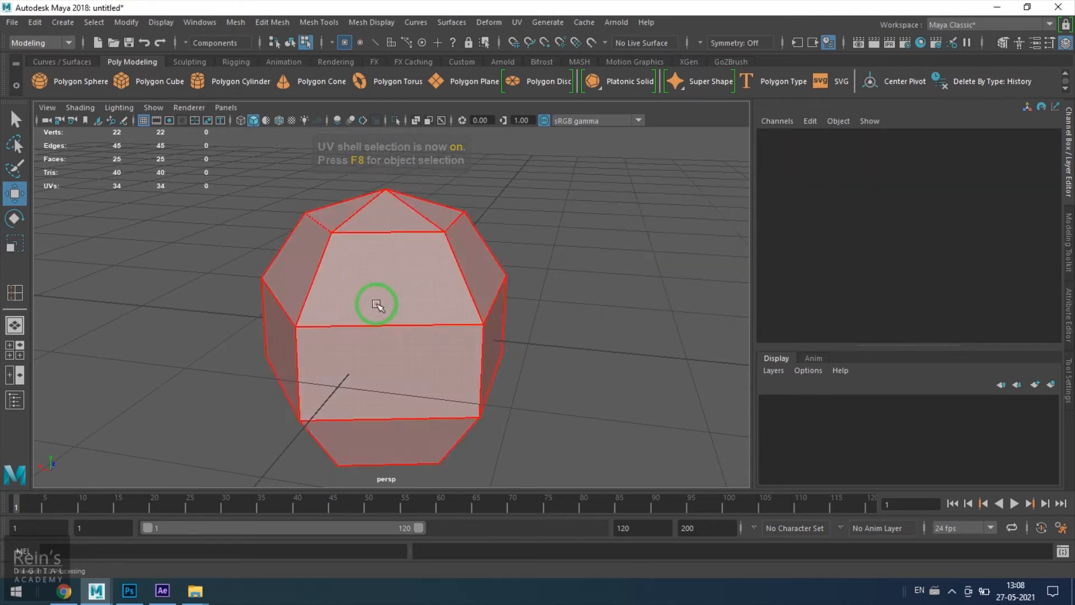
{"action": "left_click", "coordinate": [480, 232]}
{"action": "left_click", "coordinate": [64, 22]}
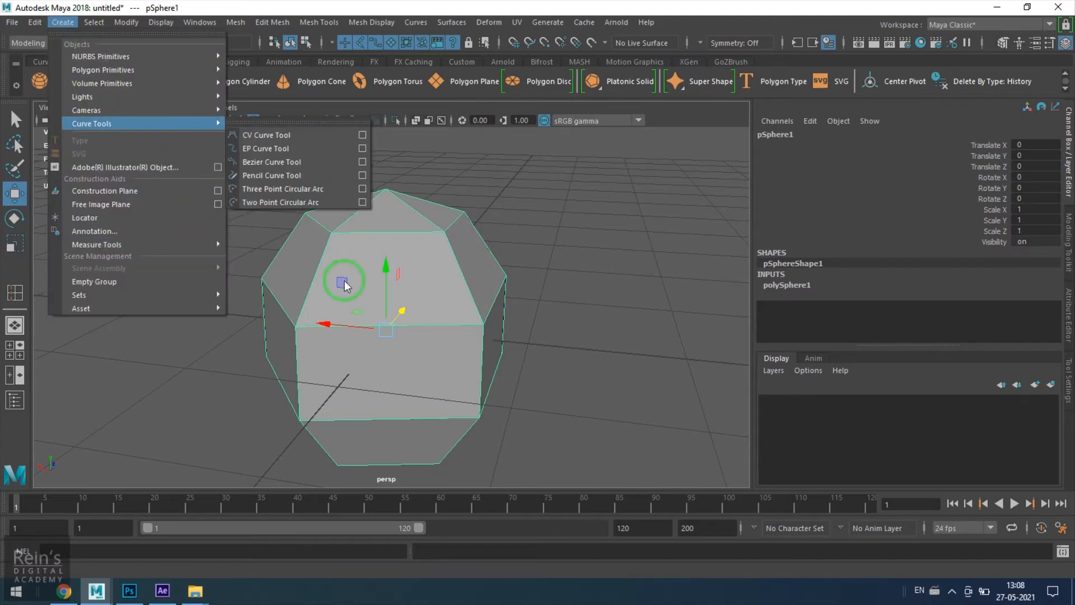
{"action": "left_click", "coordinate": [94, 22]}
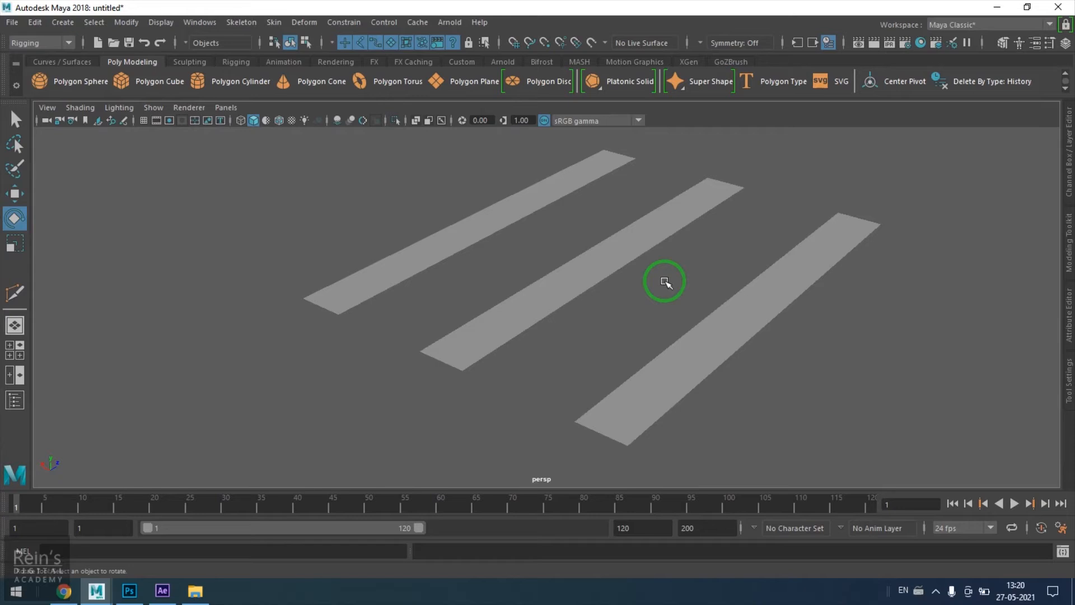
Step: Display wireframe on shaded for the three flat strips, and activate the Select tool
{"action": "left_click_drag", "start_coordinate": [670, 291], "coordinate": [767, 359], "text": "alt"}
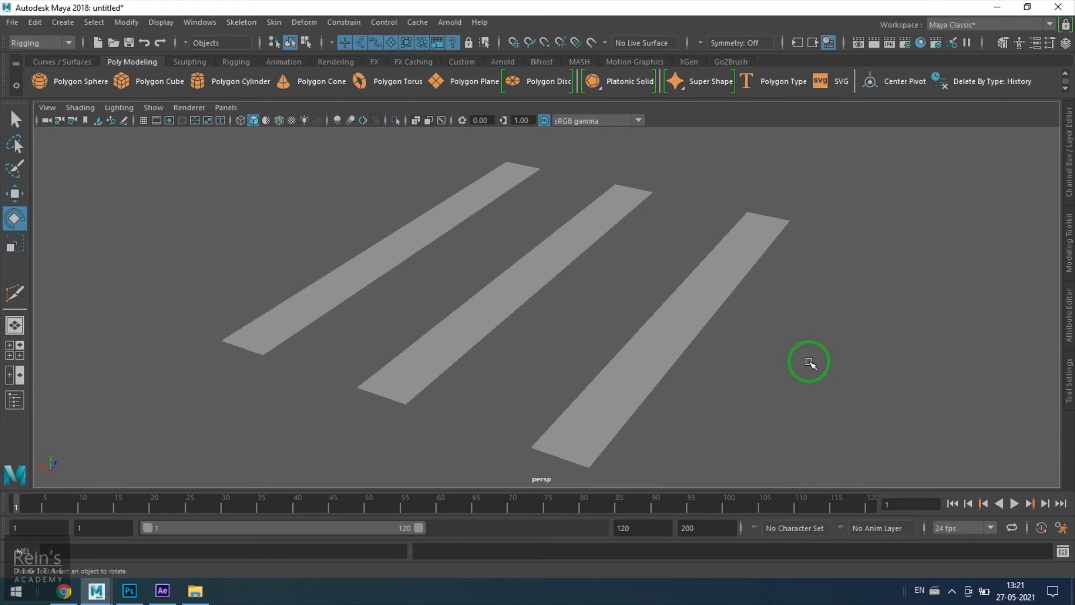
{"action": "left_click", "coordinate": [278, 121]}
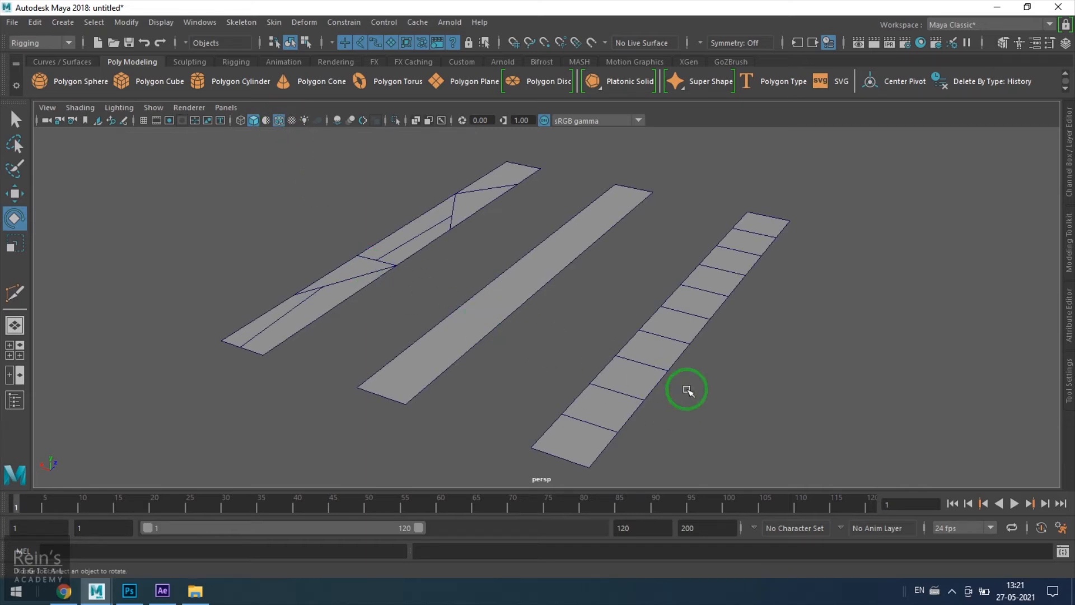
{"action": "left_click", "coordinate": [476, 317]}
{"action": "left_click", "coordinate": [501, 376]}
{"action": "left_click", "coordinate": [16, 116]}
{"action": "left_click", "coordinate": [512, 312]}
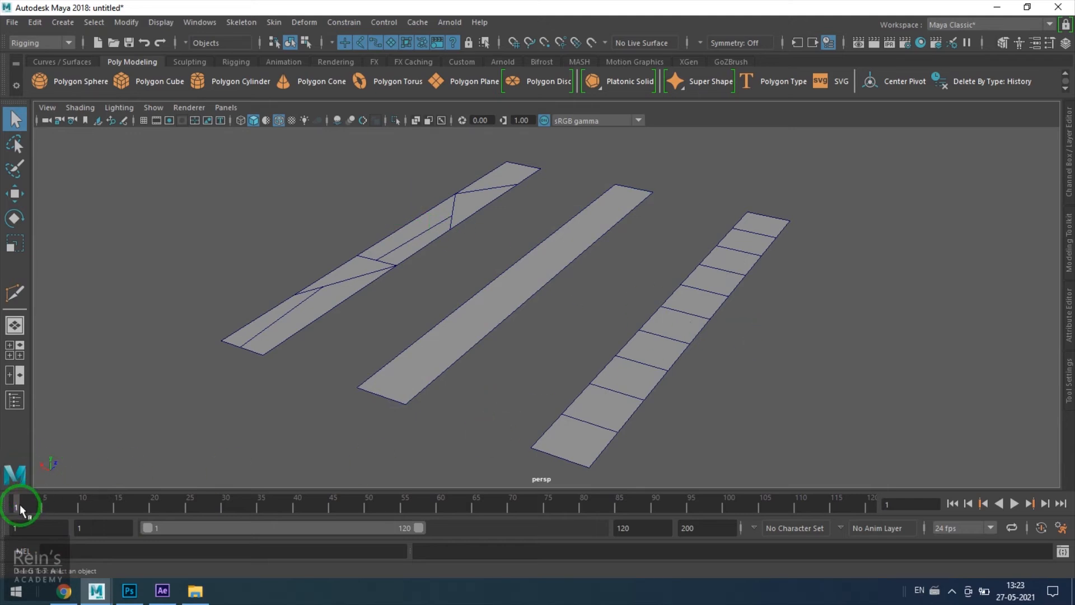
Step: Scrub the timeline to frame 43, examine how the three strips deform, and return to frame 1
{"action": "left_click_drag", "start_coordinate": [21, 507], "coordinate": [317, 500]}
{"action": "middle_click_drag", "start_coordinate": [433, 407], "coordinate": [394, 284], "text": "alt"}
{"action": "right_click_drag", "start_coordinate": [394, 285], "coordinate": [527, 373], "text": "alt"}
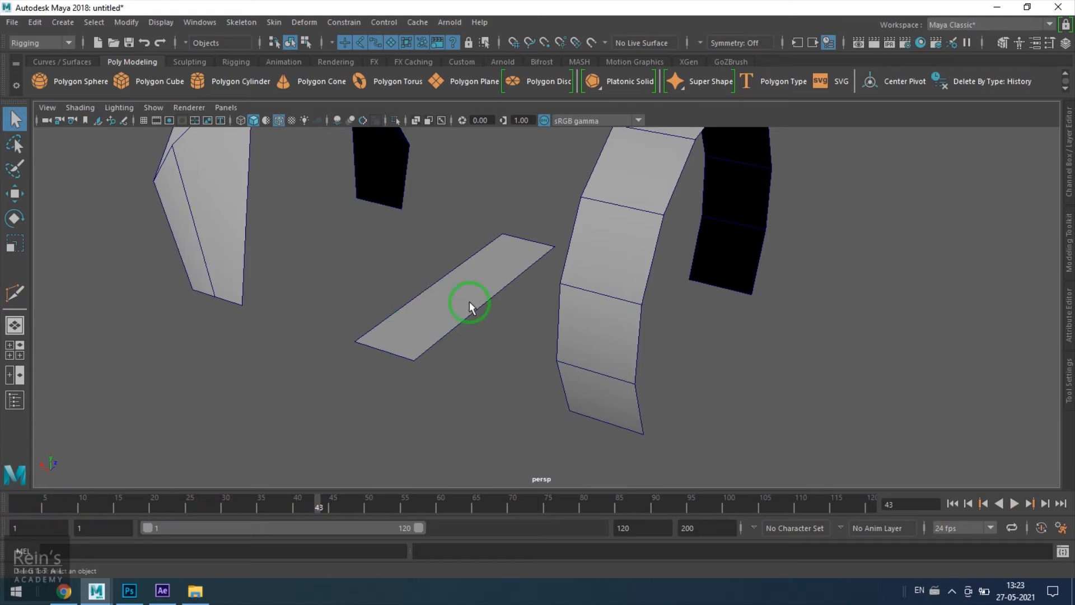
{"action": "right_click_drag", "start_coordinate": [469, 301], "coordinate": [463, 342], "text": "alt"}
{"action": "left_click_drag", "start_coordinate": [548, 322], "coordinate": [653, 325], "text": "alt"}
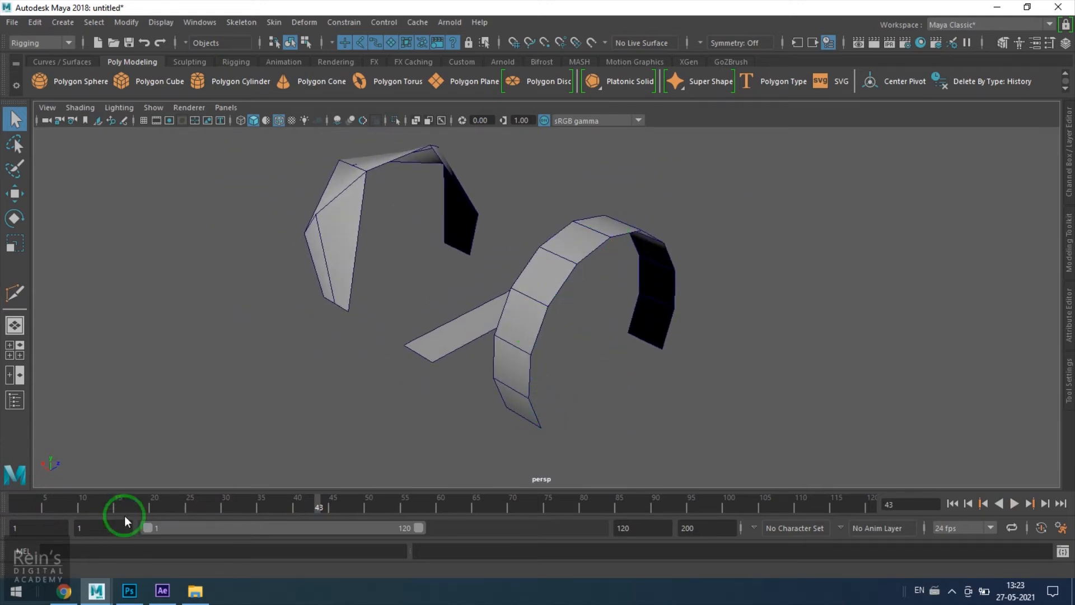
{"action": "left_click_drag", "start_coordinate": [294, 499], "coordinate": [14, 503]}
{"action": "left_click_drag", "start_coordinate": [512, 371], "coordinate": [470, 302], "text": "alt"}
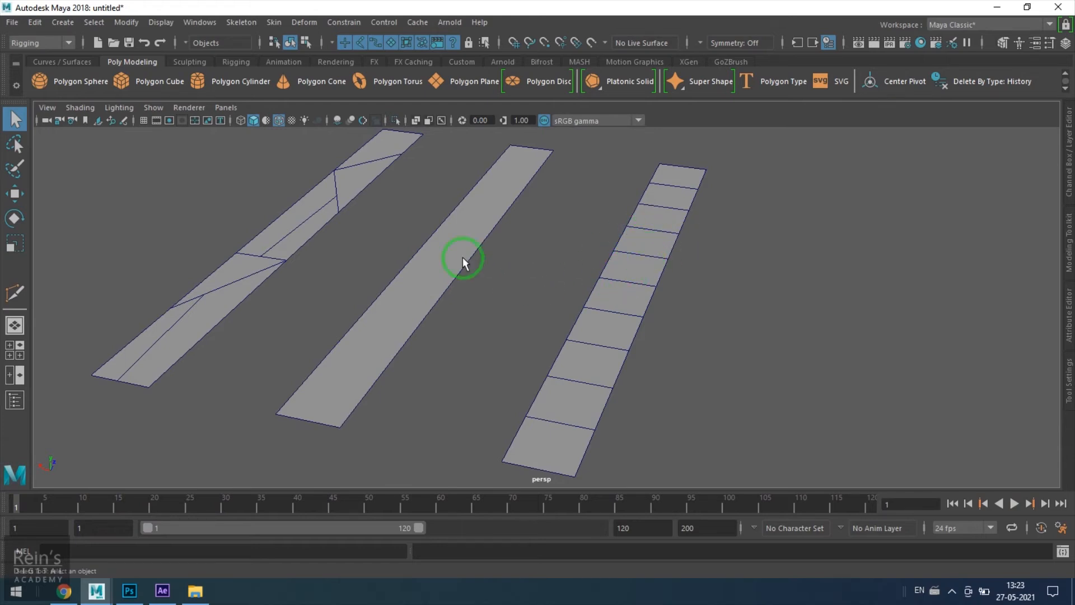
Step: Create a polygon plane and move it beside the ends of the three strips
{"action": "left_click_drag", "start_coordinate": [478, 371], "coordinate": [430, 375], "text": "alt"}
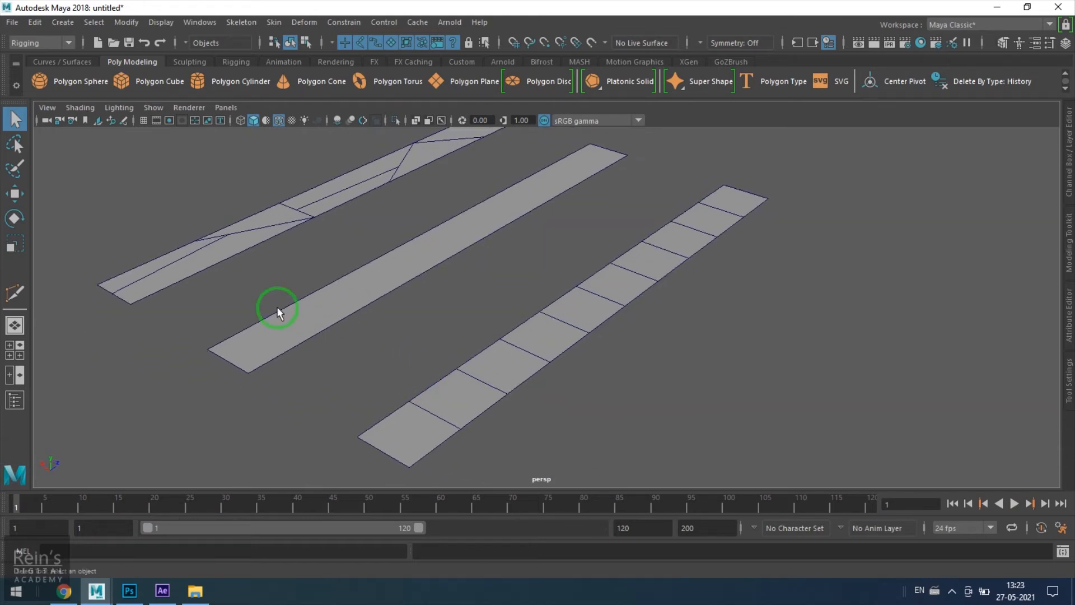
{"action": "left_click_drag", "start_coordinate": [478, 435], "coordinate": [466, 341], "text": "alt"}
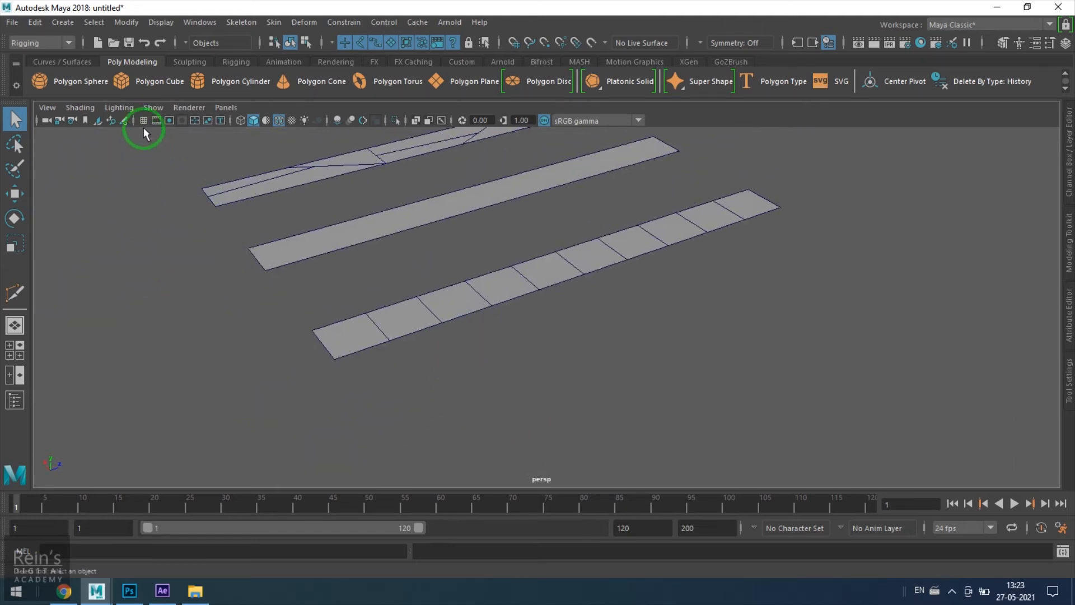
{"action": "right_click_drag", "start_coordinate": [555, 334], "coordinate": [483, 280], "text": "shift"}
{"action": "scroll", "coordinate": [465, 279], "scroll_direction": "down", "scroll_amount": 4}
{"action": "key", "text": "w"}
{"action": "left_click_drag", "start_coordinate": [521, 222], "coordinate": [276, 320]}
{"action": "scroll", "coordinate": [507, 264], "scroll_direction": "up", "scroll_amount": 3}
Step: Select the five vertex columns at the plane's end nearest the strips, and activate the Rotate tool
{"action": "left_click_drag", "start_coordinate": [507, 264], "coordinate": [427, 272], "text": "alt"}
{"action": "right_click_drag", "start_coordinate": [427, 272], "coordinate": [355, 252]}
{"action": "left_click_drag", "start_coordinate": [359, 169], "coordinate": [521, 336]}
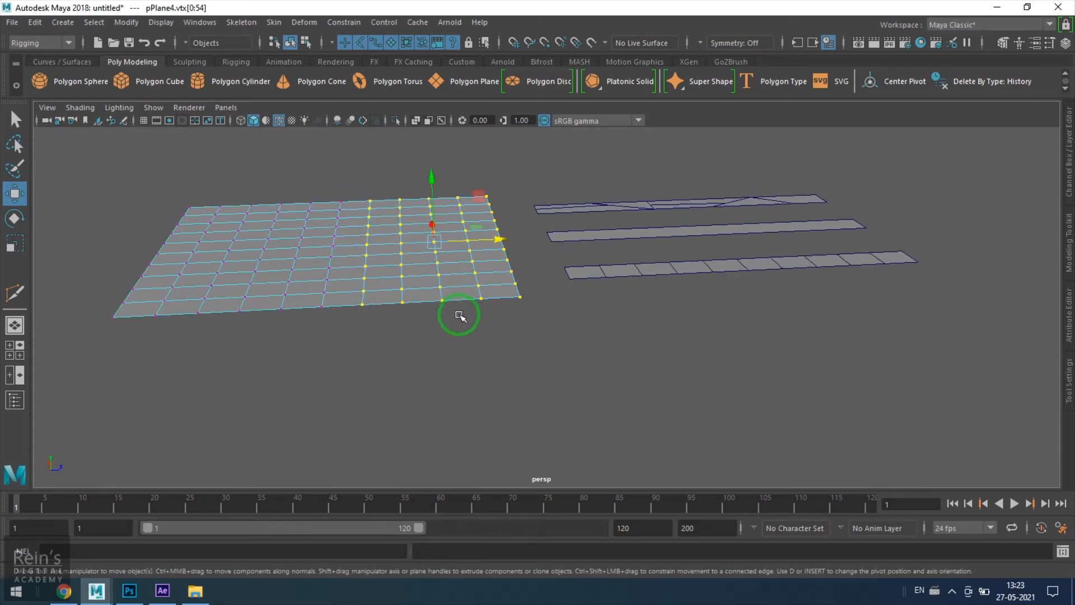
{"action": "key", "text": "e"}
{"action": "left_click_drag", "start_coordinate": [360, 264], "coordinate": [360, 259], "text": "alt"}
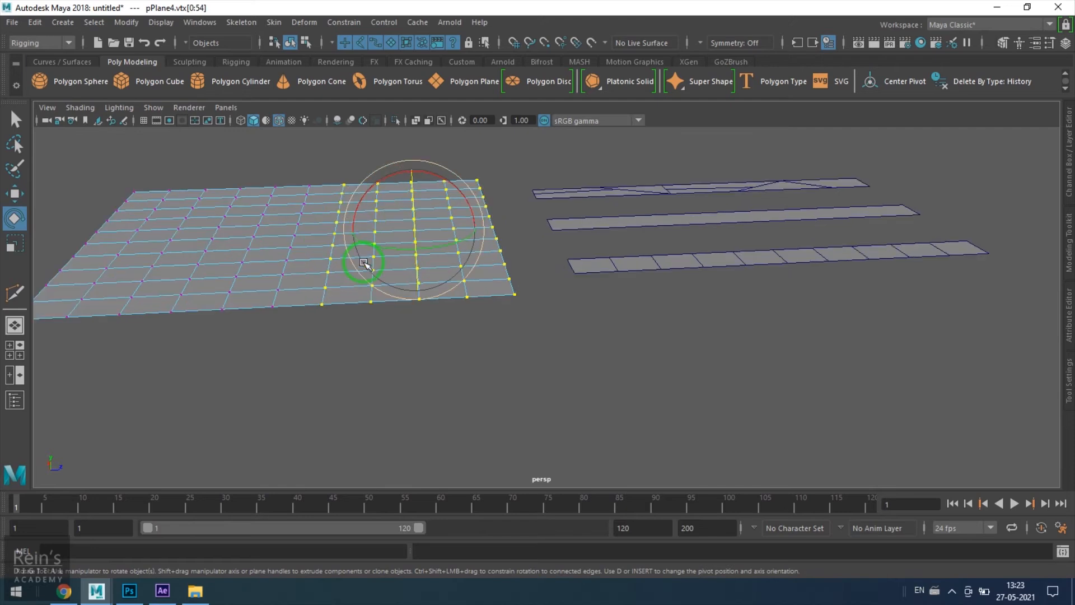
Step: Reposition the pivot of the selected vertices at the intended fold line and rotate them down to bend the plane at a right angle
{"action": "key", "text": "w"}
{"action": "key", "text": "d"}
{"action": "left_click", "coordinate": [295, 235]}
{"action": "key", "text": "d"}
{"action": "key", "text": "e"}
{"action": "left_click_drag", "start_coordinate": [336, 240], "coordinate": [271, 247]}
{"action": "left_click_drag", "start_coordinate": [490, 355], "coordinate": [370, 297], "text": "alt"}
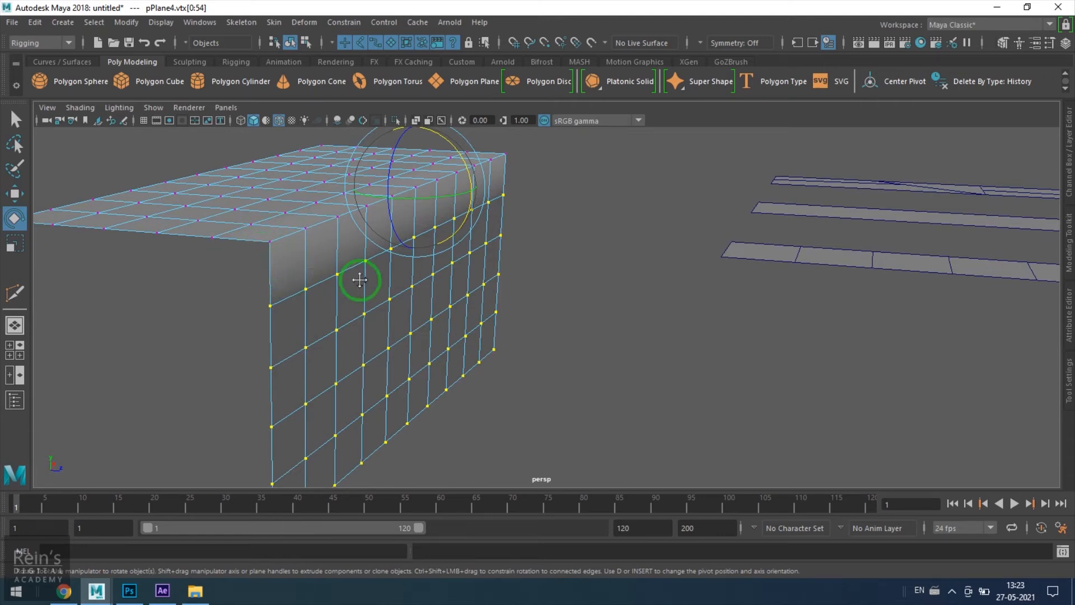
{"action": "left_click_drag", "start_coordinate": [335, 273], "coordinate": [472, 381], "text": "alt"}
{"action": "scroll", "coordinate": [297, 308], "scroll_direction": "up", "scroll_amount": 3}
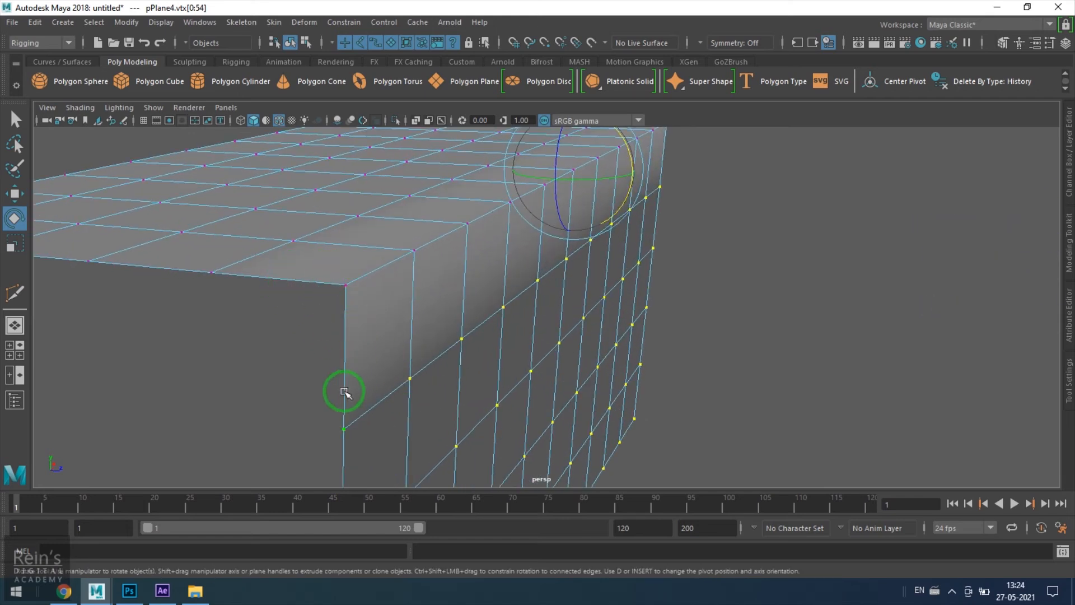
Step: Undo the fold and rotate the selected vertices downward again from the flat plane
{"action": "key", "text": "ctrl+z"}
{"action": "scroll", "coordinate": [529, 329], "scroll_direction": "down", "scroll_amount": 2}
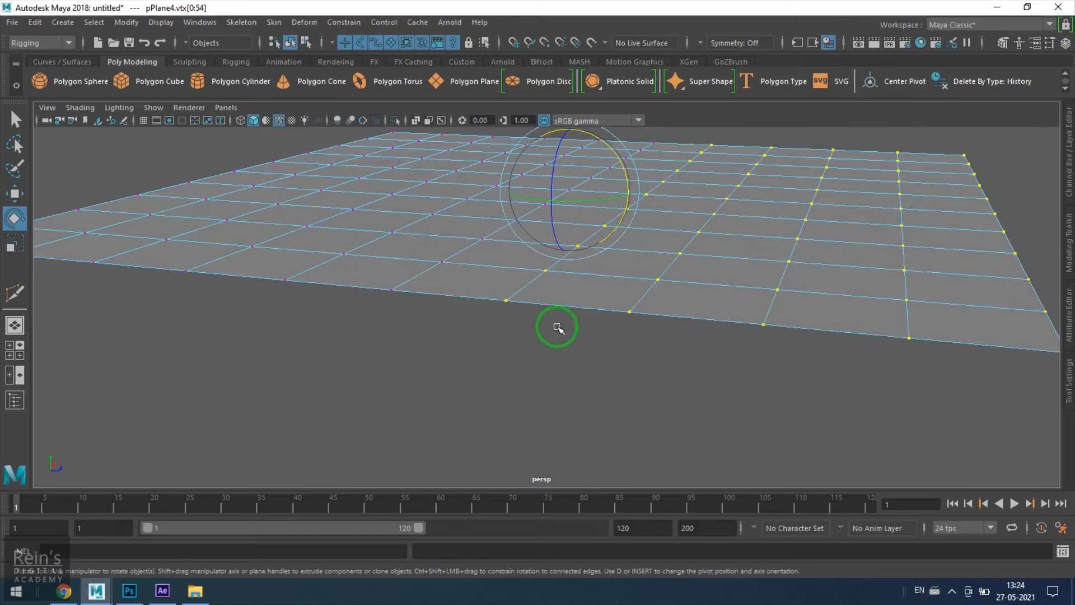
{"action": "left_click_drag", "start_coordinate": [623, 166], "coordinate": [589, 259]}
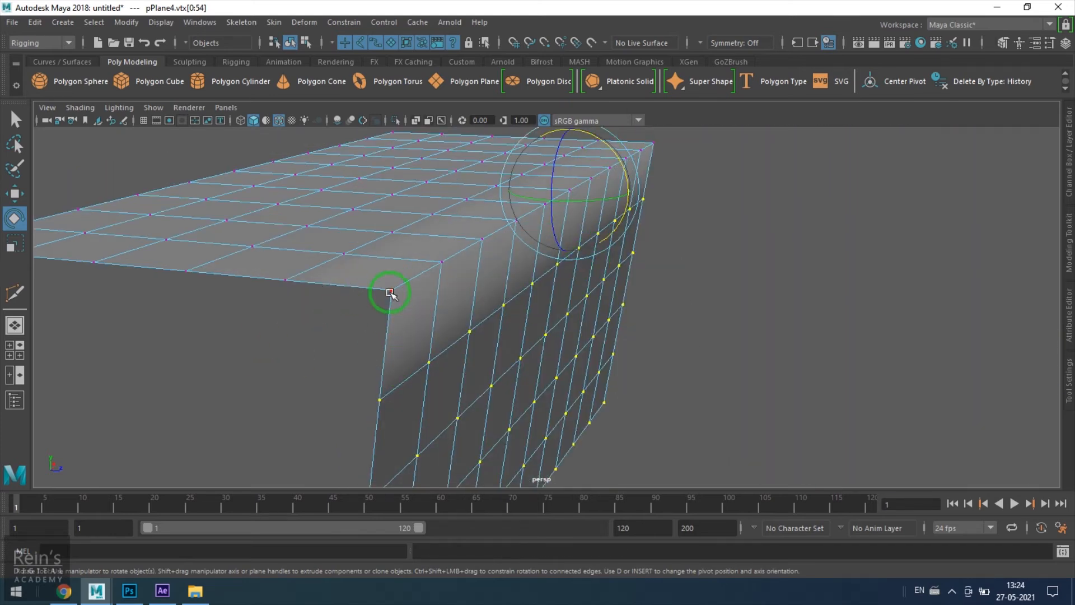
Step: Undo back to the flat plane in object mode and delete it
{"action": "key", "text": "ctrl+z"}
{"action": "key", "text": "ctrl+z"}
{"action": "key", "text": "ctrl+z"}
{"action": "scroll", "coordinate": [633, 393], "scroll_direction": "down", "scroll_amount": 4}
{"action": "middle_click_drag", "start_coordinate": [869, 425], "coordinate": [585, 420], "text": "alt"}
{"action": "mouse_move", "coordinate": [585, 420]}
{"action": "left_mouse_down", "text": "alt"}
{"action": "mouse_move", "coordinate": [642, 432]}
{"action": "mouse_move", "coordinate": [569, 434]}
{"action": "left_mouse_up", "text": "alt"}
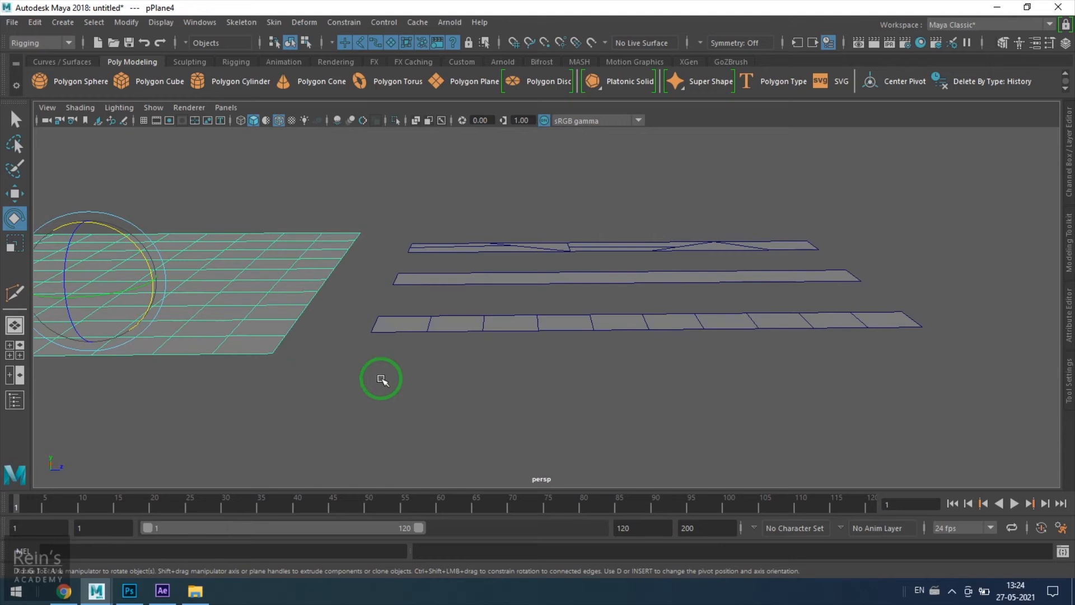
{"action": "key", "text": "Delete"}
Step: Scrub the timeline to frame 49 and examine the evenly divided strip's bend beside the other two strips
{"action": "left_click_drag", "start_coordinate": [19, 507], "coordinate": [358, 515]}
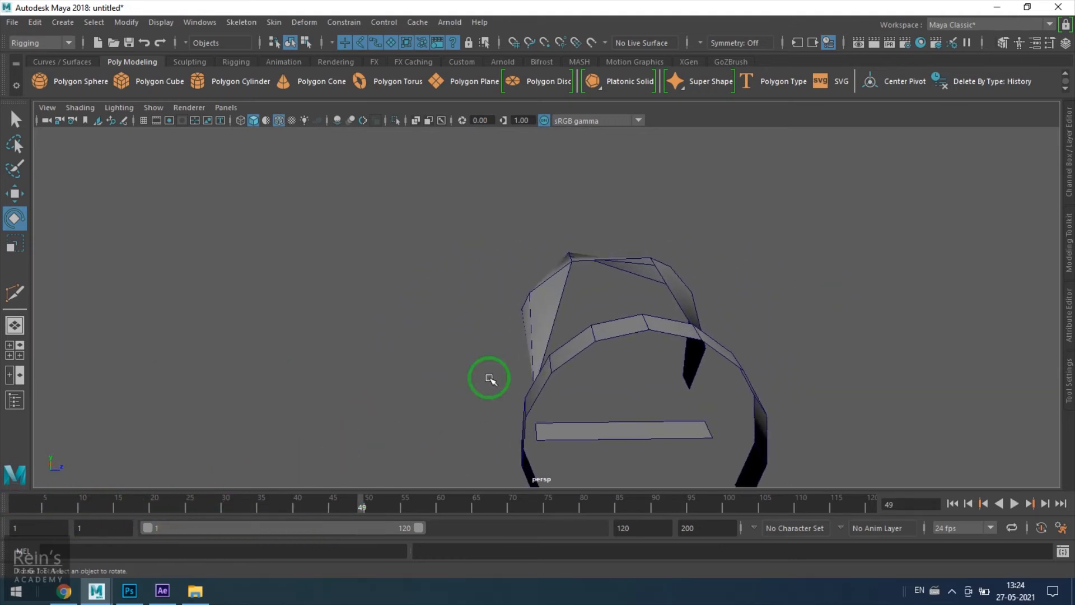
{"action": "left_click_drag", "start_coordinate": [643, 391], "coordinate": [535, 261], "text": "alt"}
{"action": "left_click", "coordinate": [691, 247]}
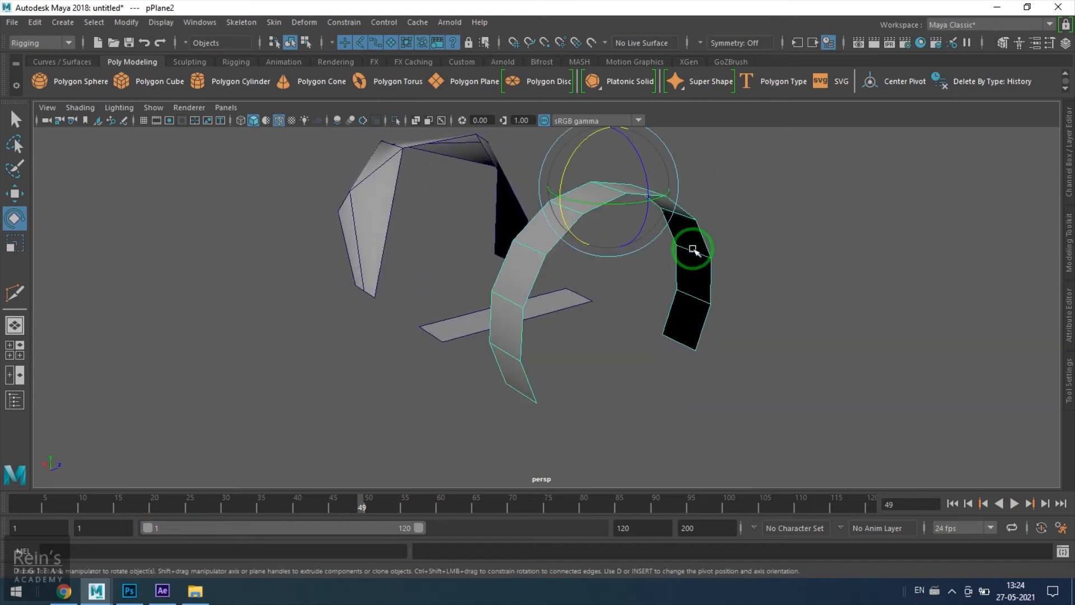
{"action": "left_click_drag", "start_coordinate": [595, 376], "coordinate": [410, 429], "text": "alt"}
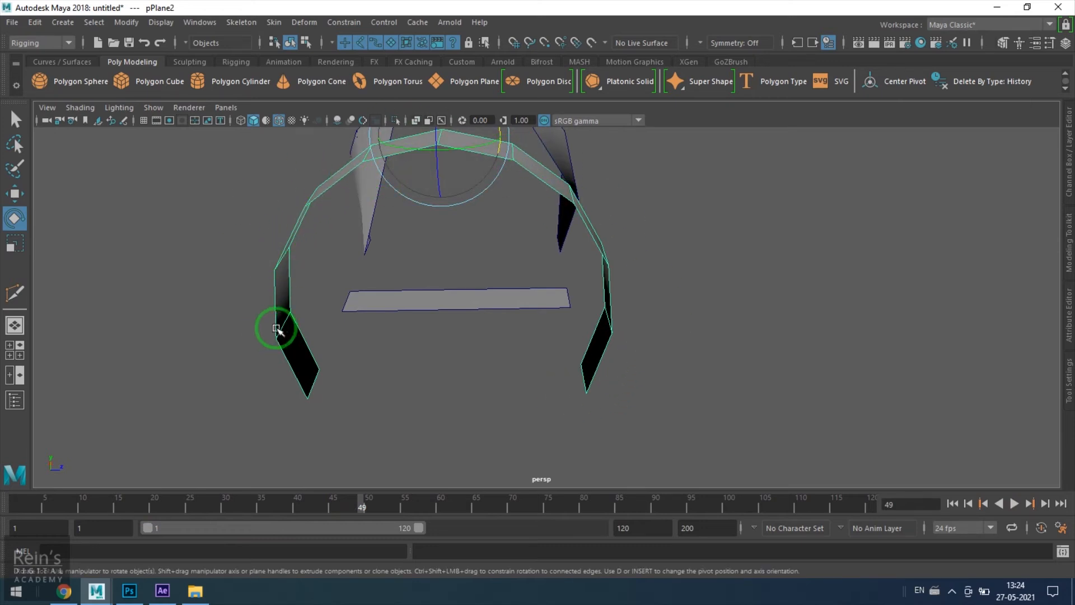
{"action": "left_click", "coordinate": [430, 357]}
{"action": "left_click_drag", "start_coordinate": [430, 356], "coordinate": [479, 366], "text": "alt"}
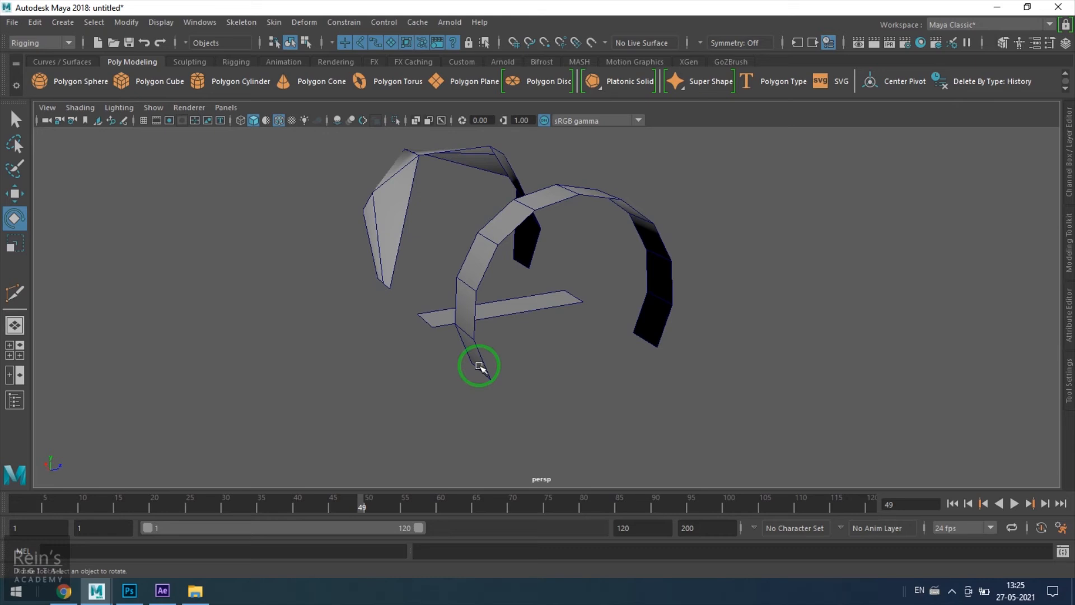
Step: Select all ten faces of the evenly divided strip one after another with the Select tool and examine them around the arch
{"action": "left_click_drag", "start_coordinate": [528, 371], "coordinate": [611, 365], "text": "alt"}
{"action": "left_click", "coordinate": [616, 372]}
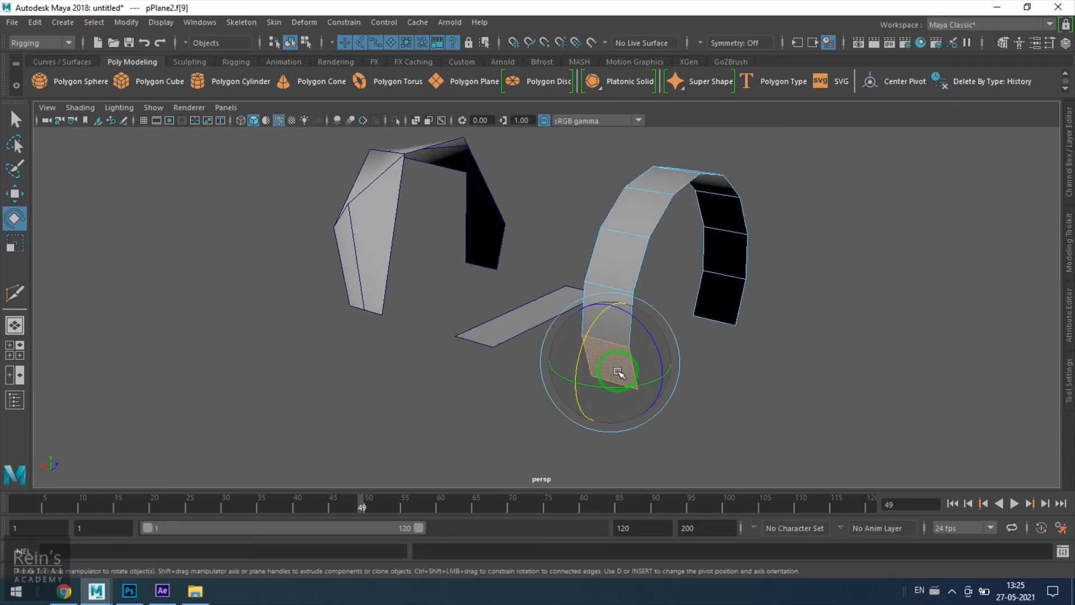
{"action": "key", "text": "q"}
{"action": "left_click", "coordinate": [617, 326], "text": "shift"}
{"action": "left_click", "coordinate": [637, 256], "text": "shift"}
{"action": "left_click", "coordinate": [644, 218], "text": "shift"}
{"action": "left_click_drag", "start_coordinate": [665, 268], "coordinate": [407, 309], "text": "alt"}
{"action": "left_click", "coordinate": [427, 264], "text": "shift"}
{"action": "left_click", "coordinate": [530, 287], "text": "shift"}
{"action": "left_click", "coordinate": [570, 324], "text": "shift"}
{"action": "left_click_drag", "start_coordinate": [506, 399], "coordinate": [435, 332], "text": "alt"}
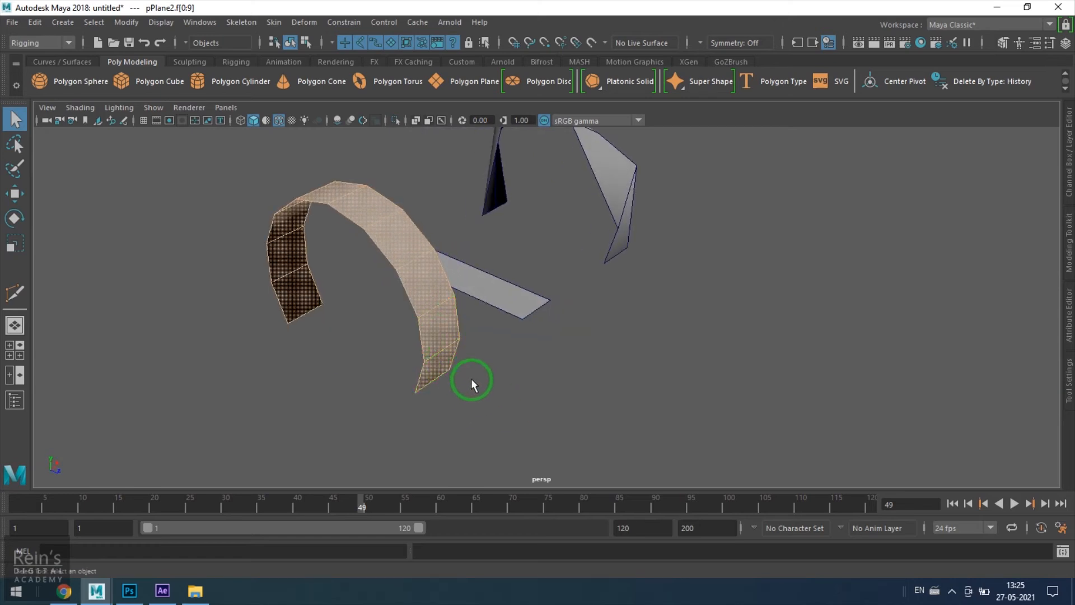
{"action": "left_click_drag", "start_coordinate": [471, 378], "coordinate": [701, 341], "text": "alt"}
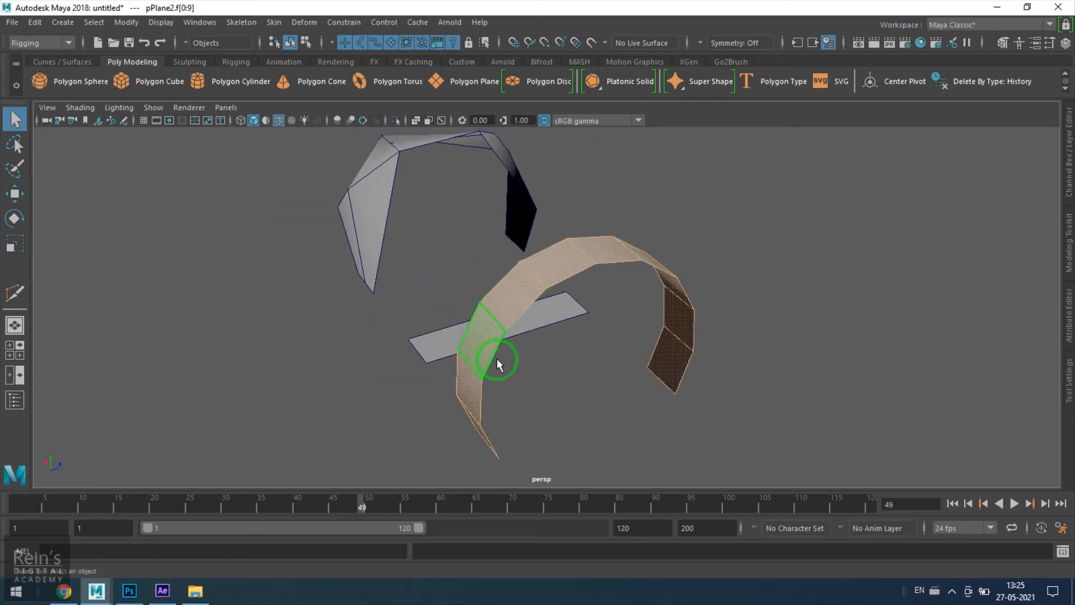
Step: Return the evenly divided strip to object mode, deselected, and bring the timeline back to frame 1
{"action": "key", "text": "F8"}
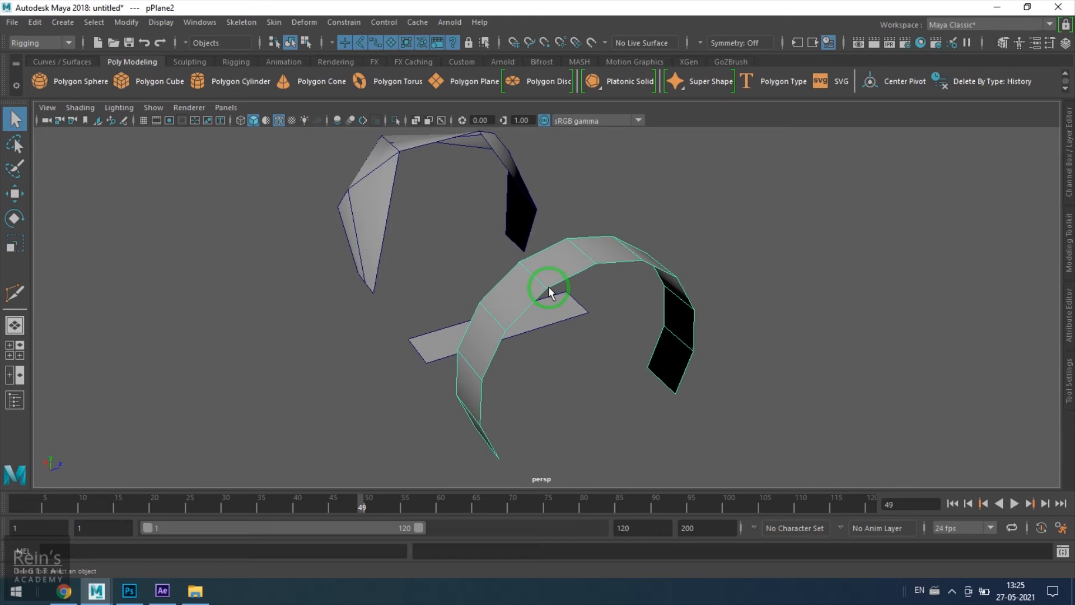
{"action": "left_click_drag", "start_coordinate": [549, 287], "coordinate": [683, 242], "text": "alt"}
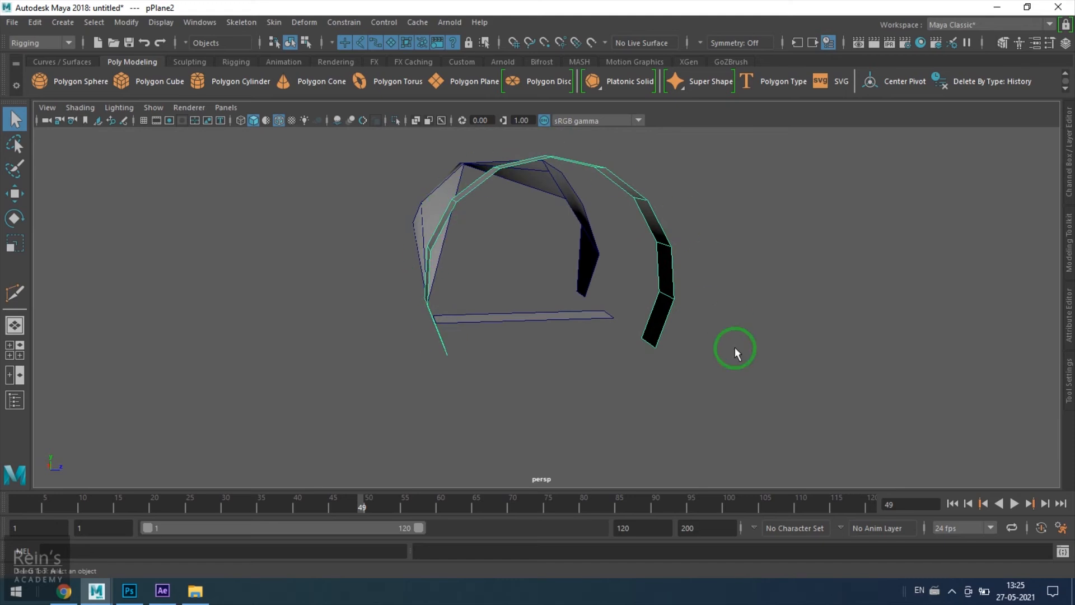
{"action": "left_click", "coordinate": [603, 355]}
{"action": "left_click_drag", "start_coordinate": [602, 355], "coordinate": [678, 385], "text": "alt"}
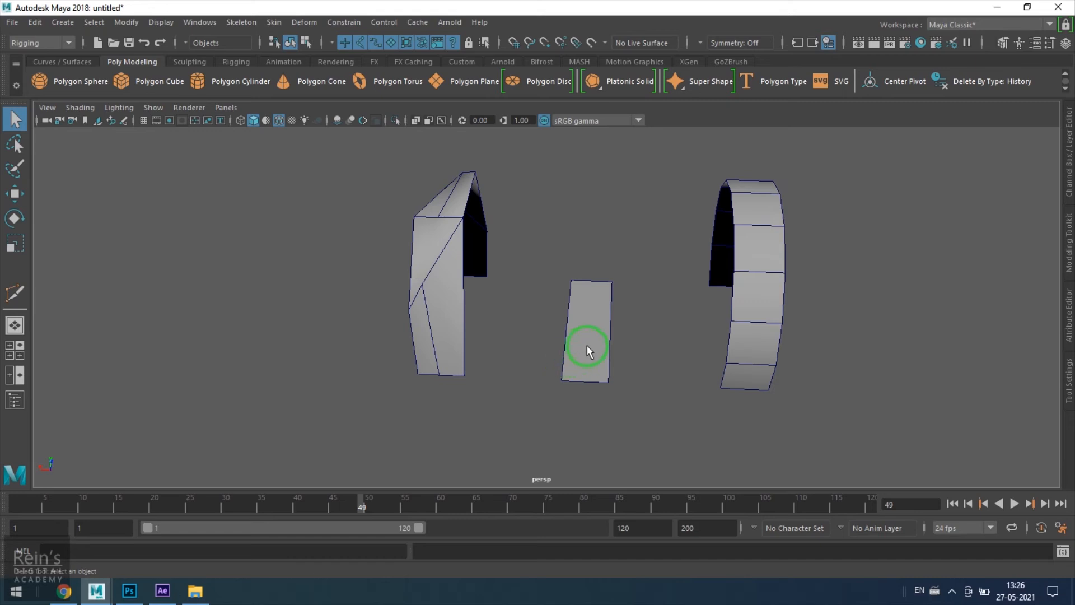
{"action": "left_click_drag", "start_coordinate": [477, 341], "coordinate": [593, 358], "text": "alt"}
{"action": "left_click_drag", "start_coordinate": [331, 504], "coordinate": [1, 477]}
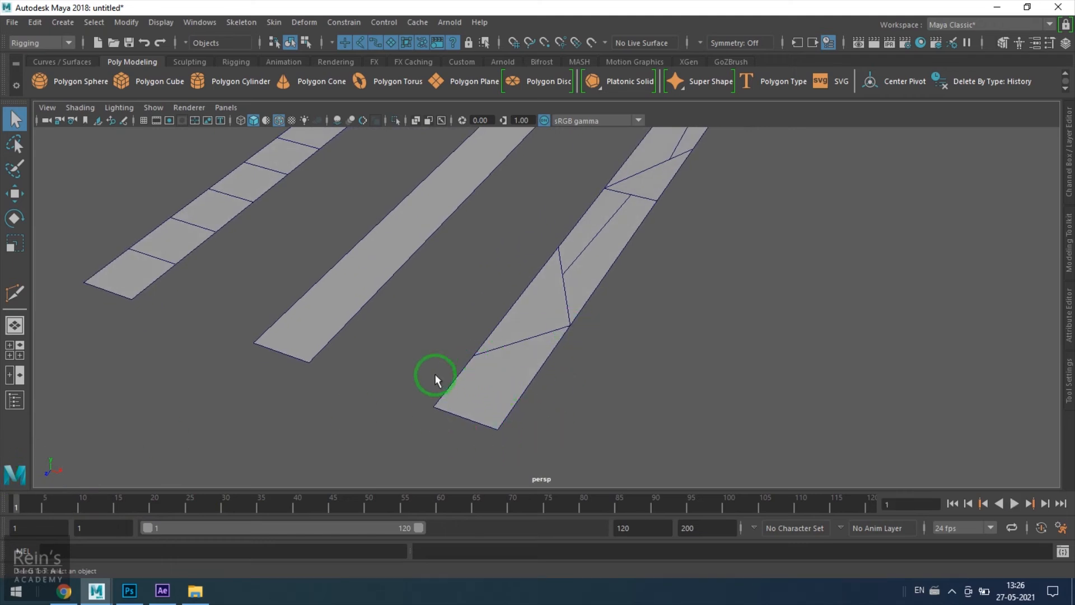
Step: Select the four edges bounding the end face of the evenly divided strip in edge mode, and return it to object mode
{"action": "left_click_drag", "start_coordinate": [592, 319], "coordinate": [539, 354], "text": "alt"}
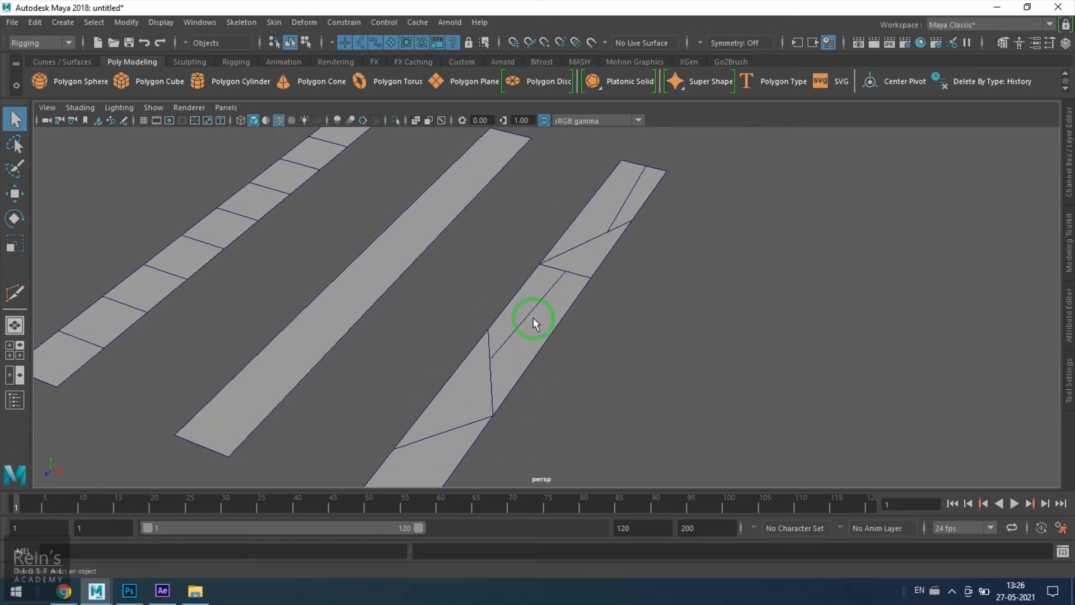
{"action": "left_click_drag", "start_coordinate": [618, 338], "coordinate": [507, 355], "text": "alt"}
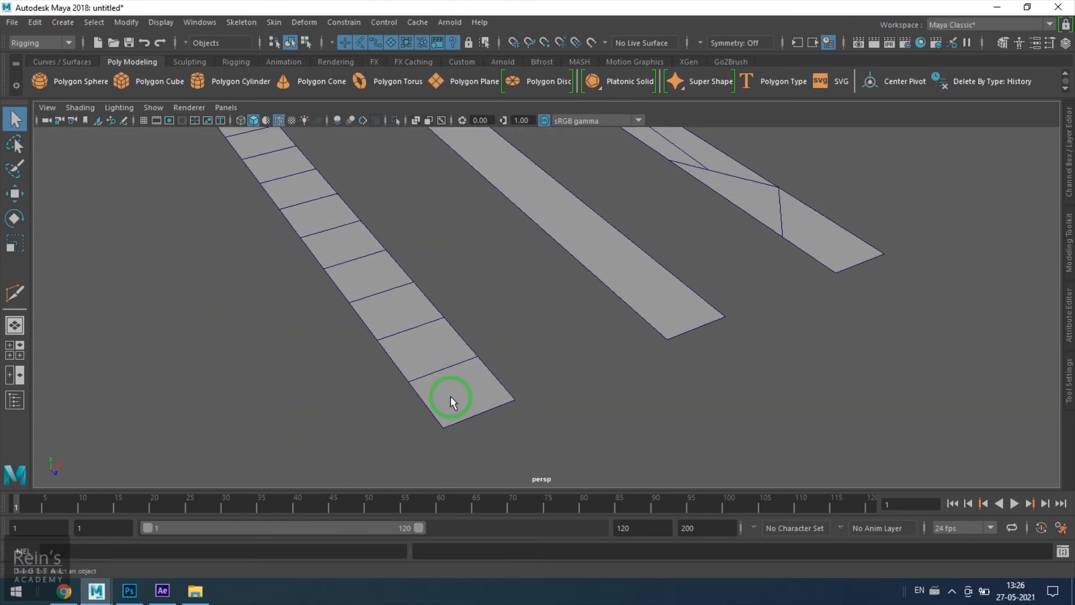
{"action": "left_click_drag", "start_coordinate": [455, 407], "coordinate": [473, 367], "text": "alt"}
{"action": "left_click", "coordinate": [475, 369]}
{"action": "right_click_drag", "start_coordinate": [475, 369], "coordinate": [473, 185]}
{"action": "left_click", "coordinate": [442, 339]}
{"action": "left_click", "coordinate": [504, 344], "text": "shift"}
{"action": "left_click", "coordinate": [441, 392], "text": "shift"}
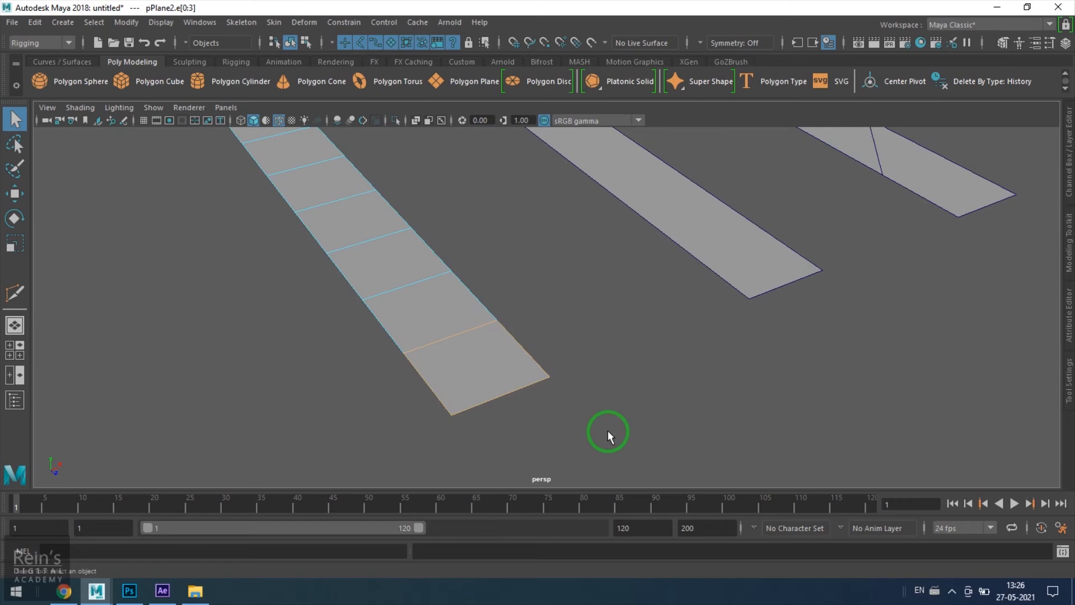
{"action": "right_click_drag", "start_coordinate": [496, 385], "coordinate": [516, 320]}
Step: Select the edges bounding the large triangular face of the irregularly divided strip in edge mode
{"action": "left_click_drag", "start_coordinate": [533, 314], "coordinate": [657, 395], "text": "alt"}
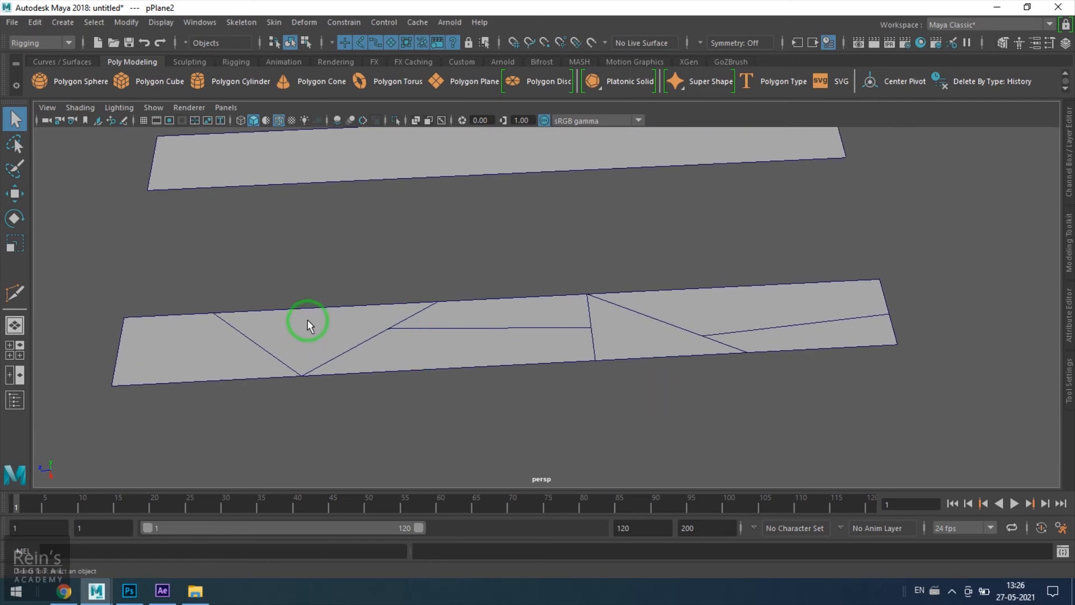
{"action": "right_click_drag", "start_coordinate": [317, 332], "coordinate": [334, 238]}
{"action": "left_click", "coordinate": [335, 303]}
{"action": "left_click_drag", "start_coordinate": [476, 353], "coordinate": [561, 324], "text": "alt"}
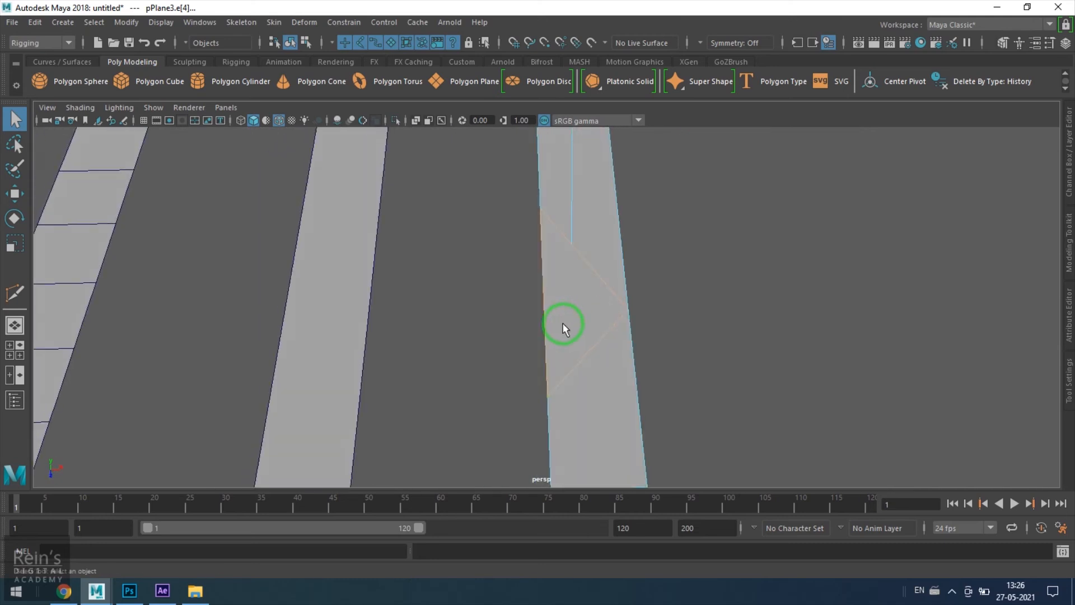
{"action": "left_click", "coordinate": [587, 356], "text": "shift"}
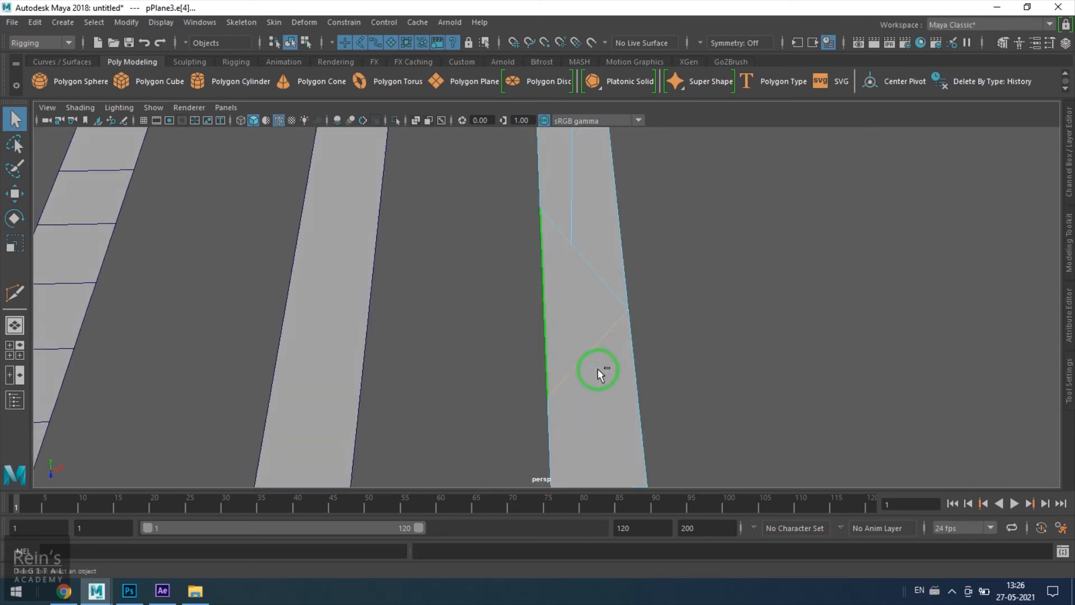
{"action": "left_click", "coordinate": [598, 278], "text": "shift"}
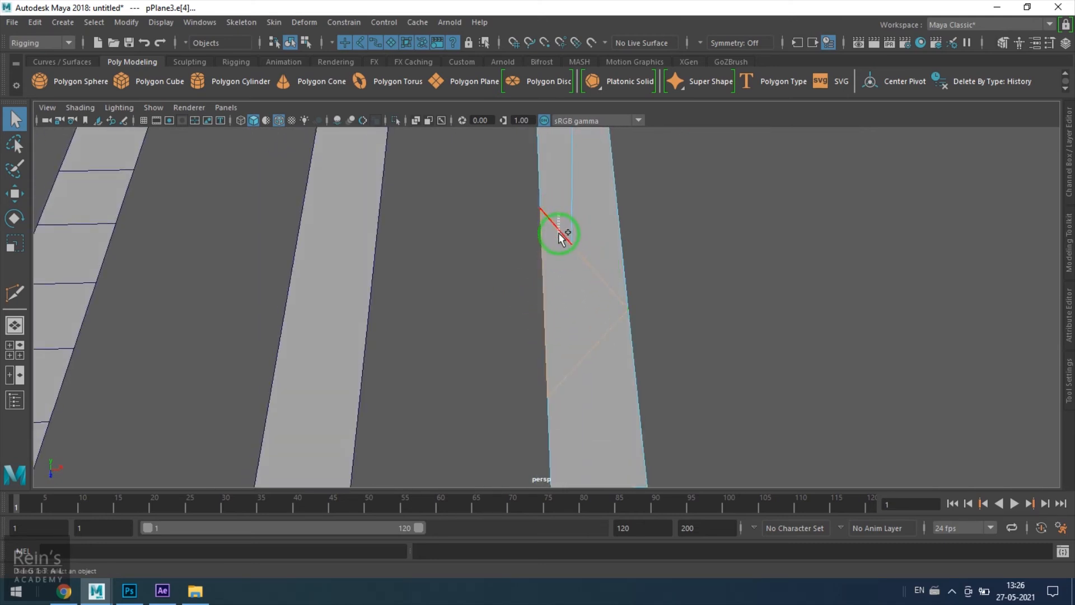
{"action": "left_click", "coordinate": [548, 119]}
{"action": "left_click", "coordinate": [612, 356]}
{"action": "left_click_drag", "start_coordinate": [529, 311], "coordinate": [567, 322]}
{"action": "left_click", "coordinate": [591, 362], "text": "shift"}
{"action": "left_click", "coordinate": [565, 227], "text": "shift"}
Step: Return the irregularly divided strip to object mode and clear the selection
{"action": "right_click_drag", "start_coordinate": [571, 322], "coordinate": [720, 243]}
{"action": "left_click", "coordinate": [719, 243]}
{"action": "scroll", "coordinate": [720, 243], "scroll_direction": "down", "scroll_amount": 2}
{"action": "left_click", "coordinate": [543, 120]}
{"action": "left_click_drag", "start_coordinate": [582, 269], "coordinate": [656, 352], "text": "alt"}
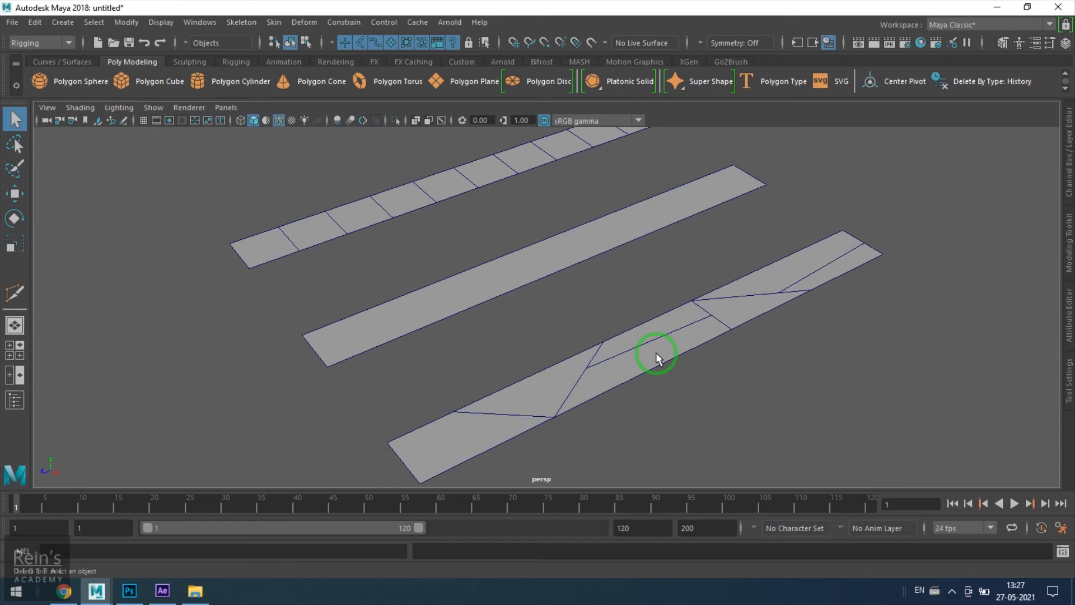
Step: Select the single face of the undivided middle strip in face mode, and return the strip to object mode
{"action": "left_click_drag", "start_coordinate": [613, 317], "coordinate": [568, 375], "text": "alt"}
{"action": "left_click", "coordinate": [539, 313]}
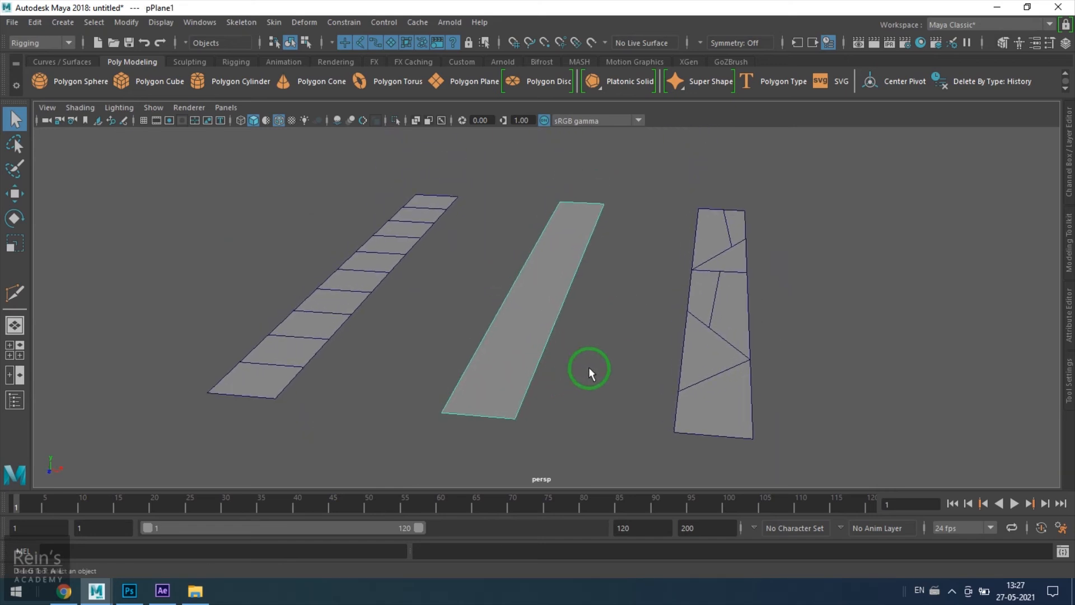
{"action": "right_click_drag", "start_coordinate": [536, 274], "coordinate": [539, 295]}
{"action": "left_click", "coordinate": [538, 294]}
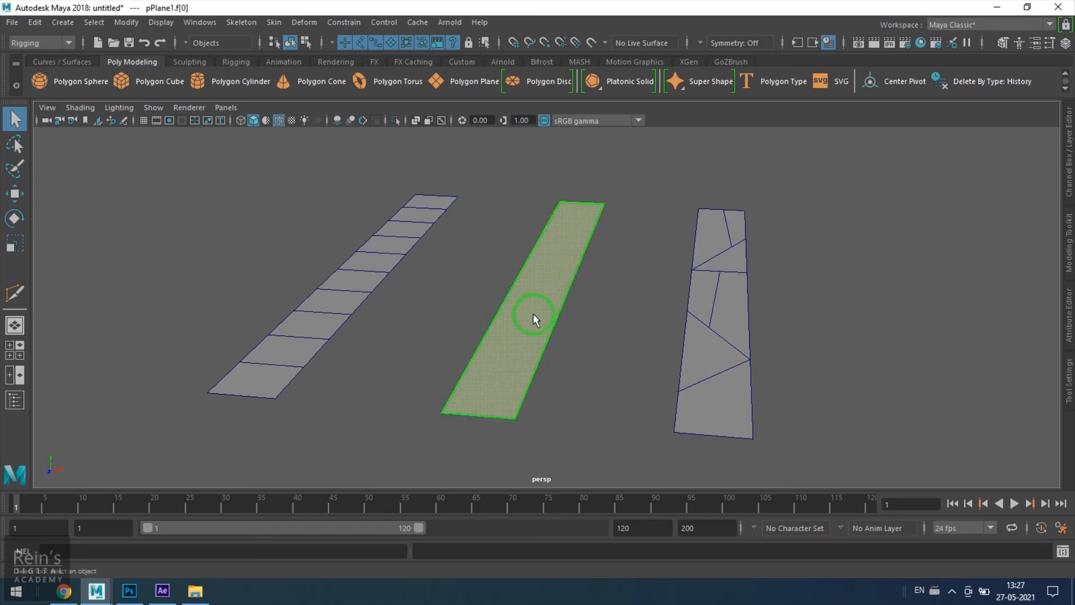
{"action": "right_click_drag", "start_coordinate": [533, 314], "coordinate": [548, 287]}
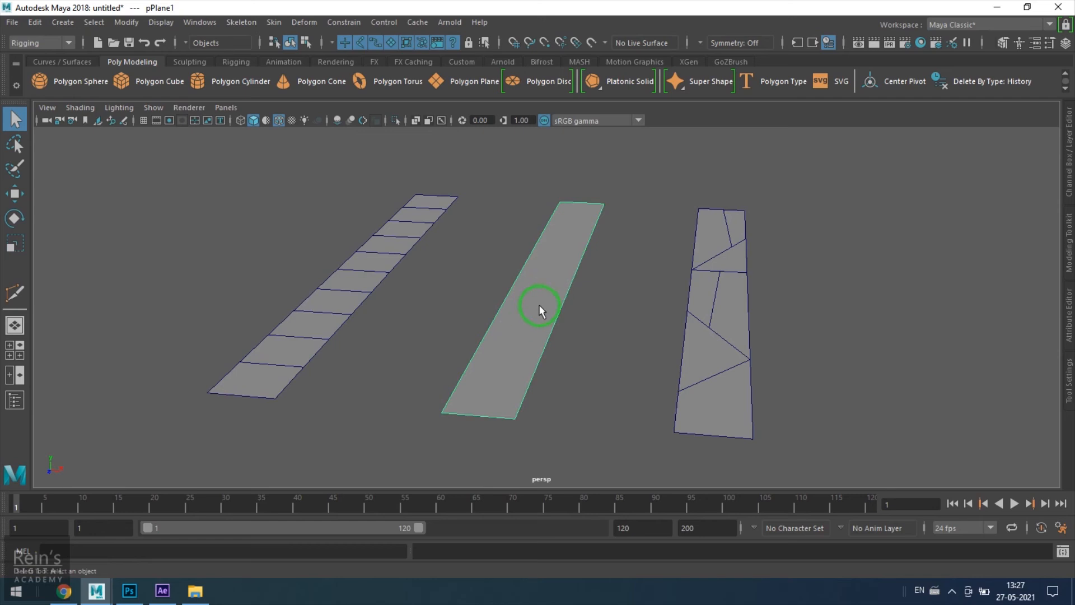
Step: Turn on the Poly Count heads-up display in the viewport
{"action": "left_click", "coordinate": [159, 21]}
{"action": "mouse_move", "coordinate": [262, 72]}
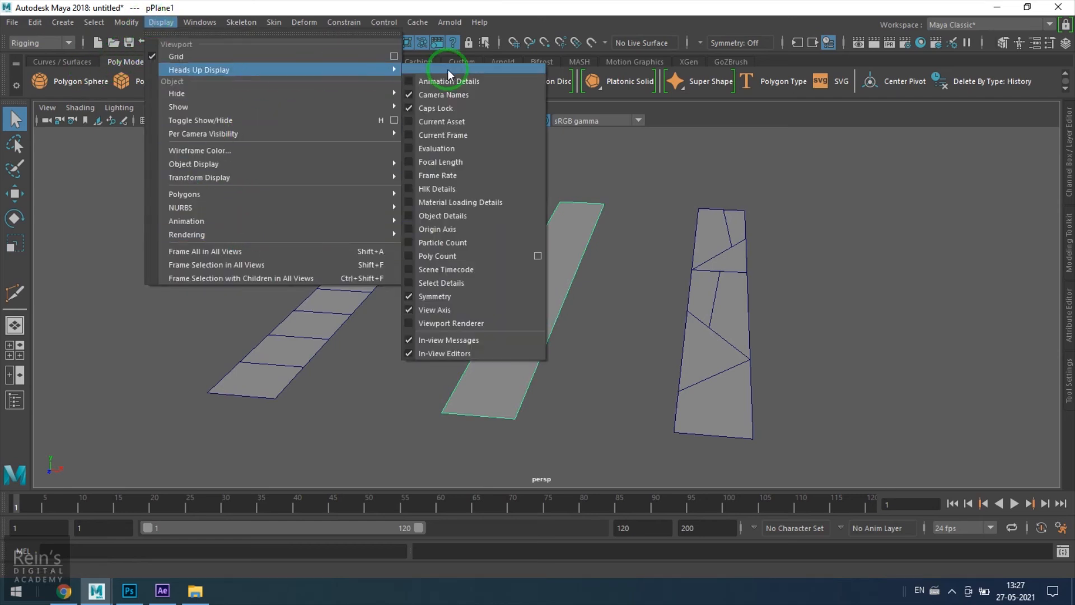
{"action": "left_click", "coordinate": [458, 257]}
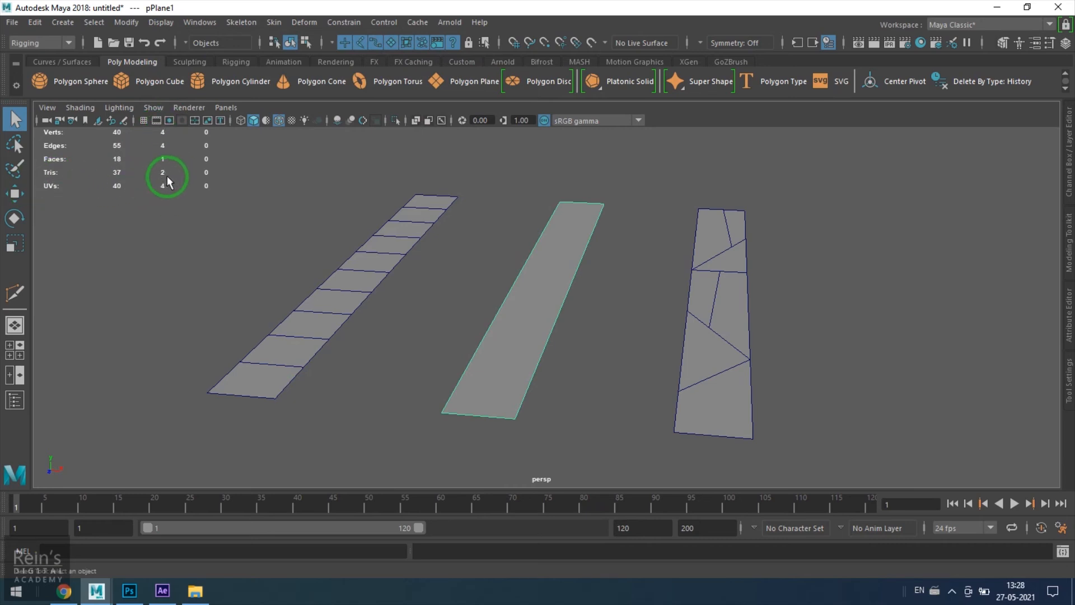
Step: Switch to the Modeling menu set, triangulate the undivided middle strip, and clear the selection
{"action": "left_click_drag", "start_coordinate": [543, 314], "coordinate": [557, 266], "text": "alt"}
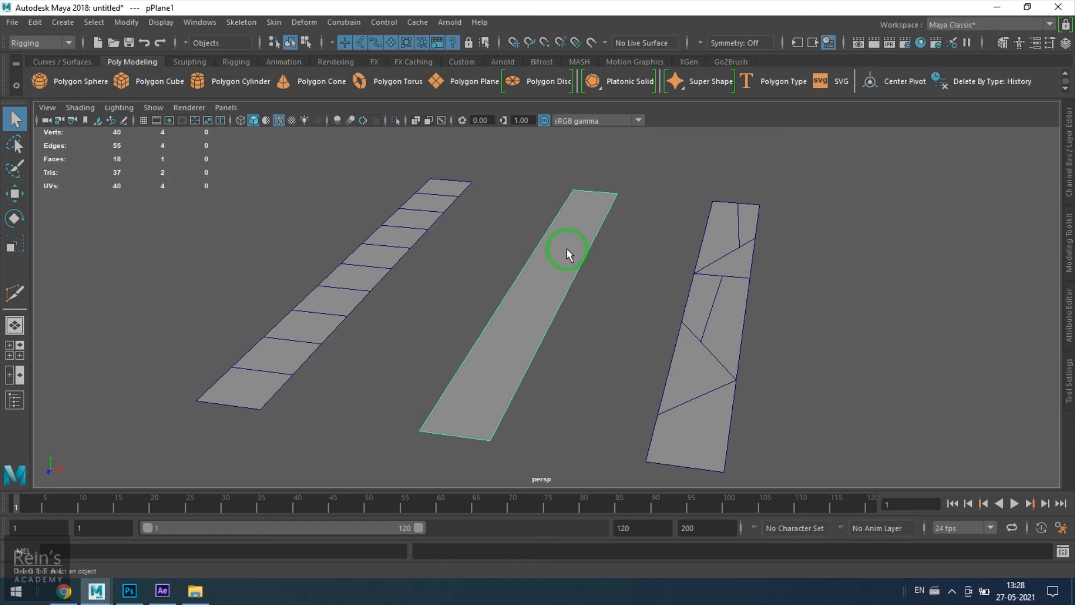
{"action": "left_click", "coordinate": [53, 42]}
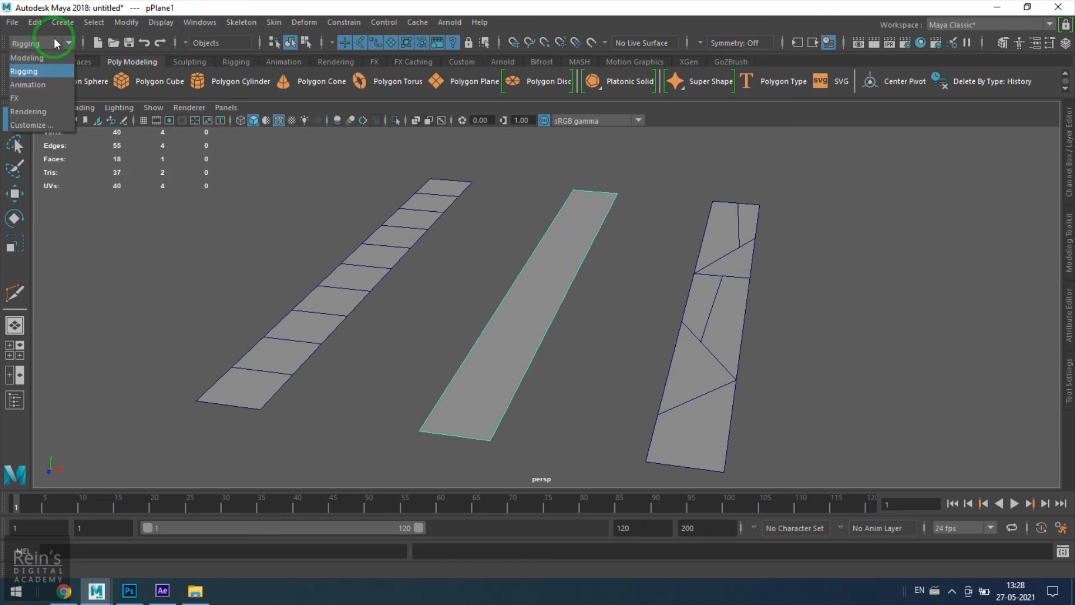
{"action": "left_click", "coordinate": [48, 58]}
{"action": "left_click", "coordinate": [236, 22]}
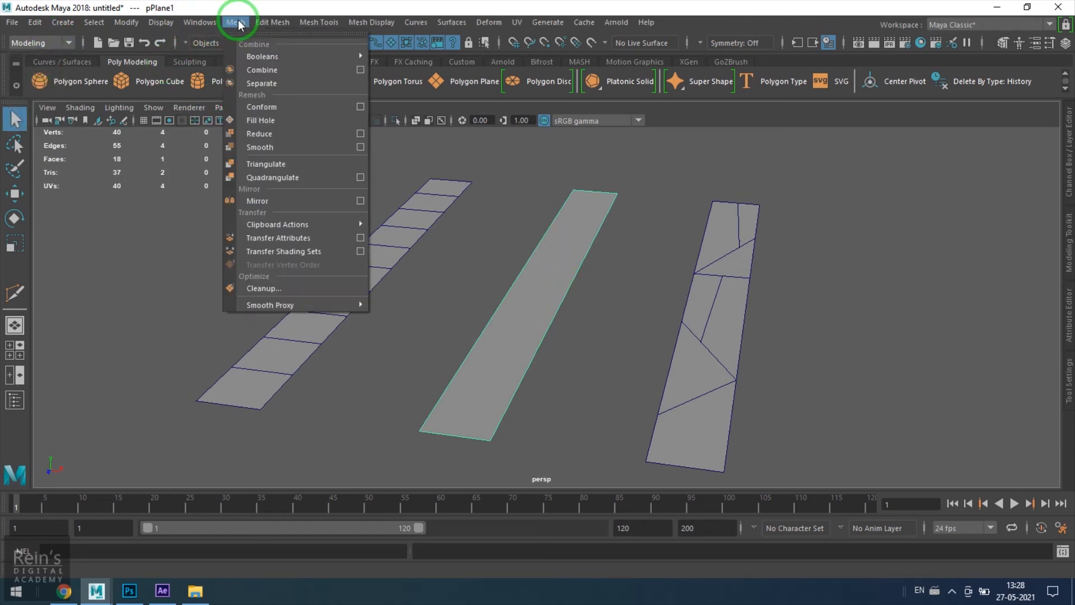
{"action": "left_click", "coordinate": [296, 166]}
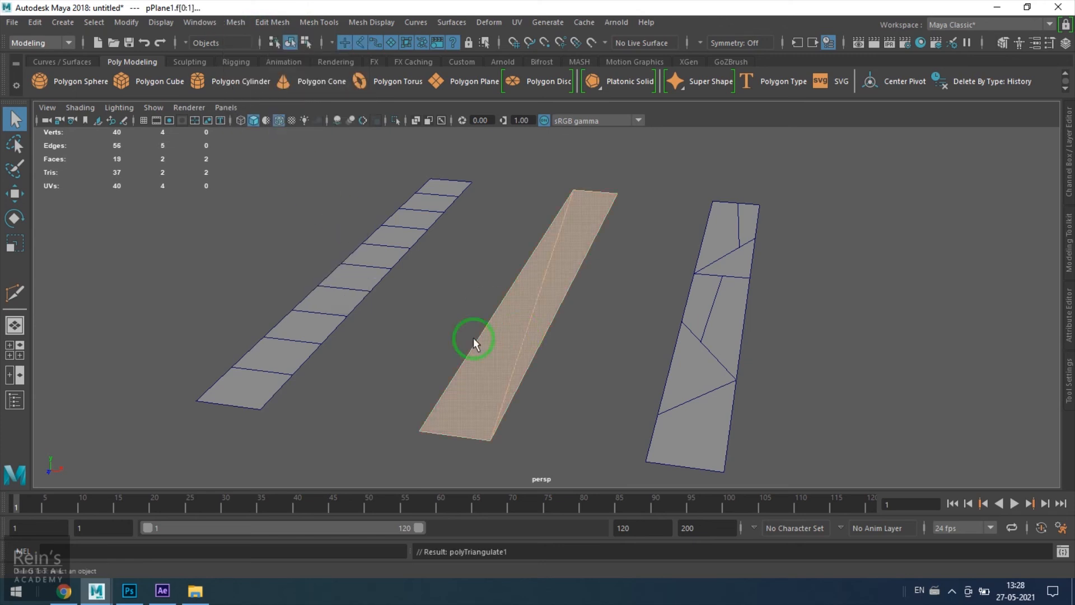
{"action": "left_click", "coordinate": [624, 303]}
{"action": "left_click_drag", "start_coordinate": [522, 320], "coordinate": [549, 317], "text": "alt"}
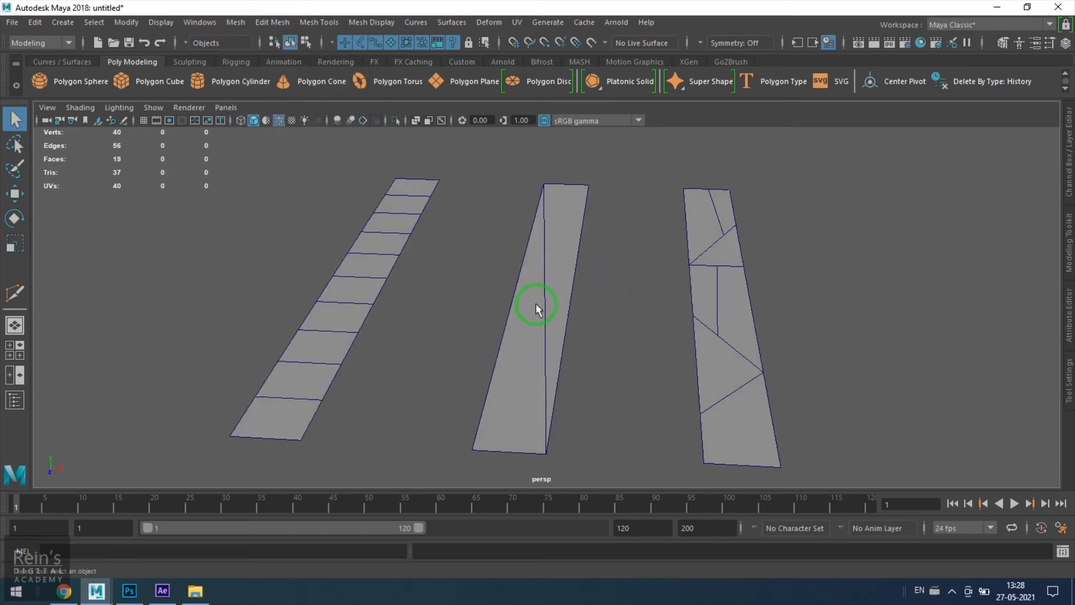
Step: Delete the triangulated middle strip
{"action": "left_click", "coordinate": [540, 319]}
{"action": "key", "text": "Delete"}
{"action": "left_click", "coordinate": [275, 402]}
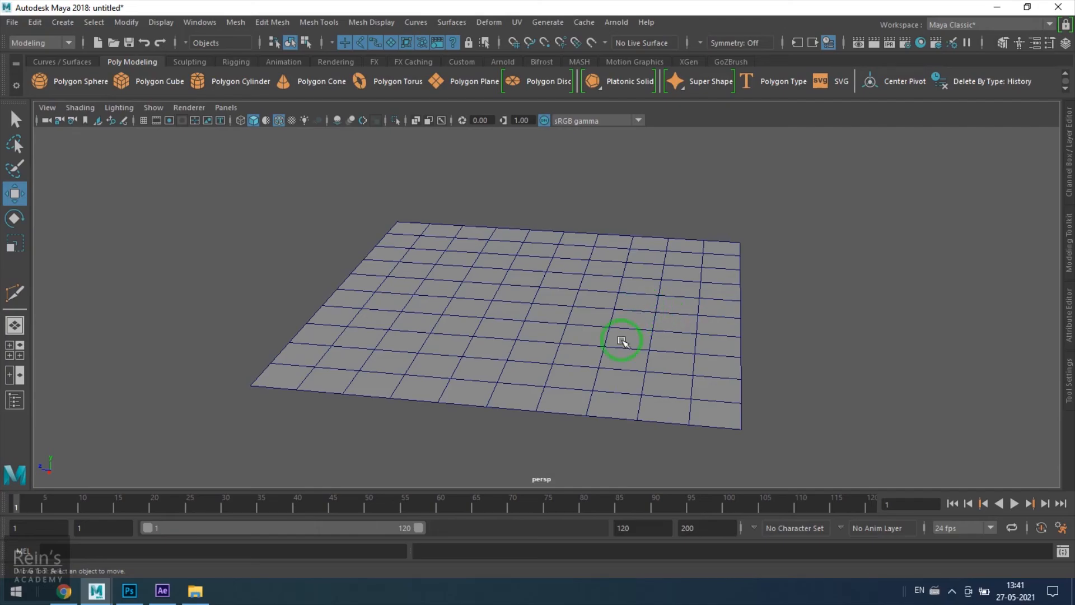
Step: Switch the plane to face mode and select all ten faces of its fourth column, from the near edge to the far edge
{"action": "left_click_drag", "start_coordinate": [621, 340], "coordinate": [579, 350], "text": "alt"}
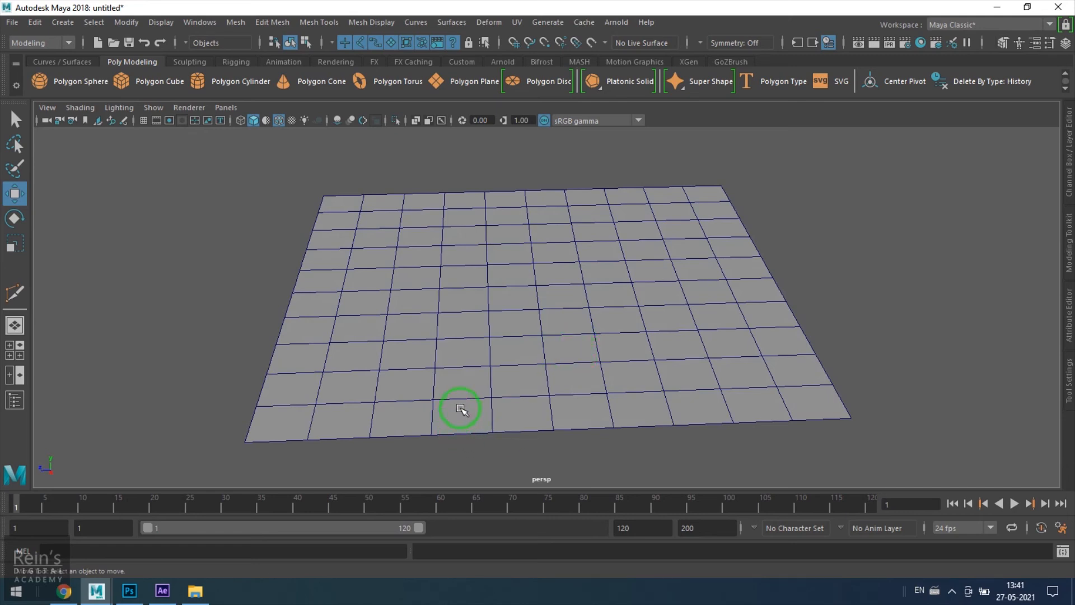
{"action": "right_click_drag", "start_coordinate": [461, 411], "coordinate": [471, 430]}
{"action": "left_click", "coordinate": [470, 424]}
{"action": "key", "text": "q"}
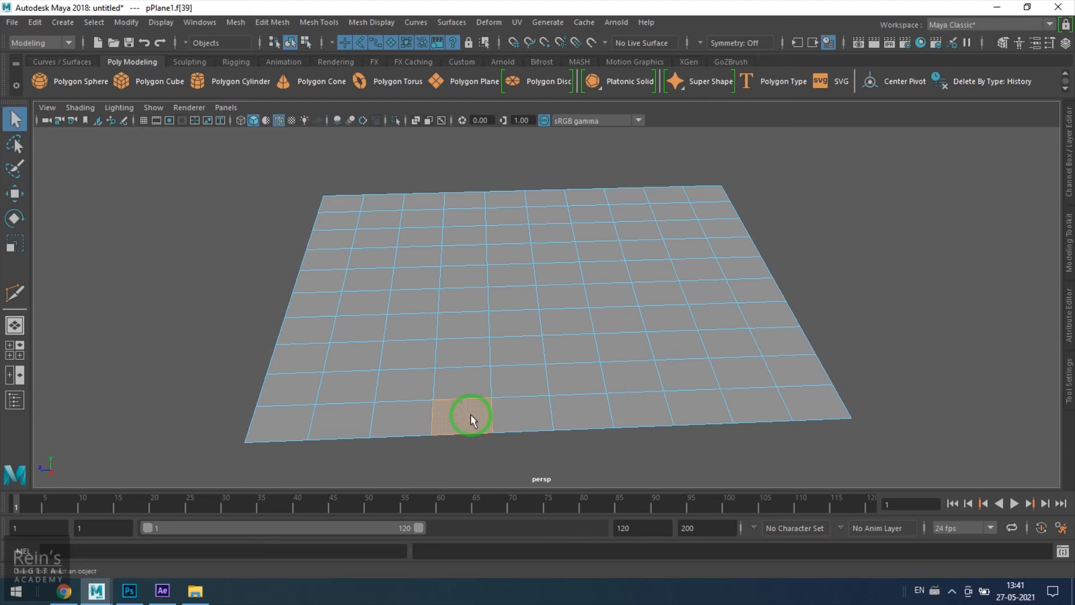
{"action": "left_click", "coordinate": [476, 386], "text": "shift"}
{"action": "left_click", "coordinate": [475, 355], "text": "shift"}
{"action": "left_click", "coordinate": [471, 323], "text": "shift"}
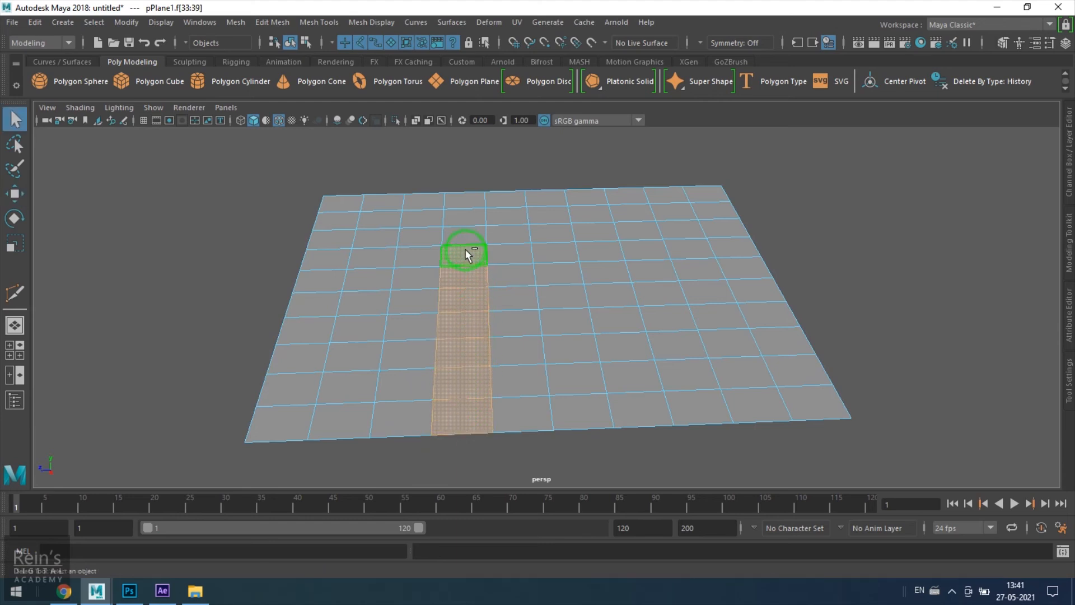
{"action": "left_click", "coordinate": [464, 201], "text": "shift"}
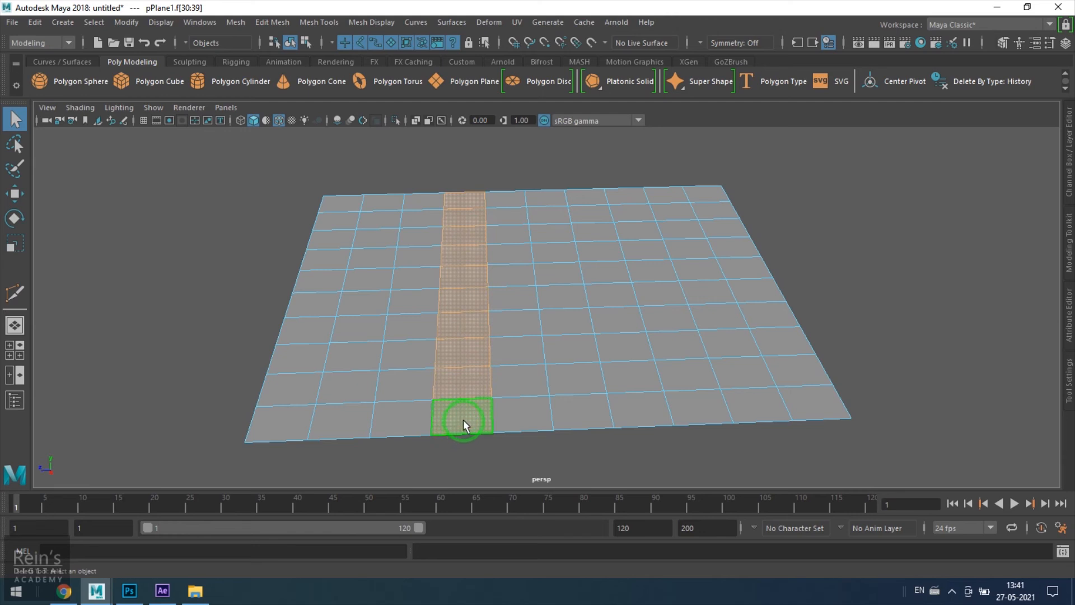
Step: Try selecting a face path that runs four faces up the fourth column and turns sideways
{"action": "mouse_move", "coordinate": [462, 416]}
{"action": "left_mouse_down"}
{"action": "mouse_move", "coordinate": [470, 327]}
{"action": "mouse_move", "coordinate": [590, 320]}
{"action": "mouse_move", "coordinate": [575, 321]}
{"action": "mouse_move", "coordinate": [563, 341]}
{"action": "left_mouse_up"}
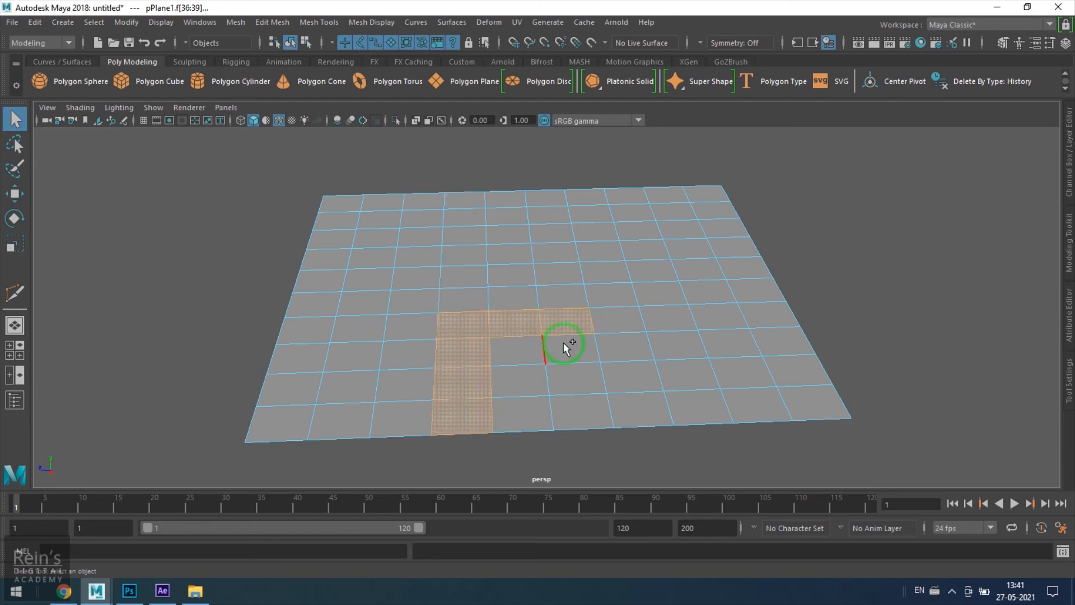
{"action": "mouse_move", "coordinate": [566, 388]}
{"action": "left_mouse_down"}
{"action": "mouse_move", "coordinate": [576, 413]}
{"action": "mouse_move", "coordinate": [574, 382]}
{"action": "mouse_move", "coordinate": [575, 462]}
{"action": "mouse_move", "coordinate": [465, 419]}
{"action": "mouse_move", "coordinate": [467, 320]}
{"action": "mouse_move", "coordinate": [474, 409]}
{"action": "left_mouse_up"}
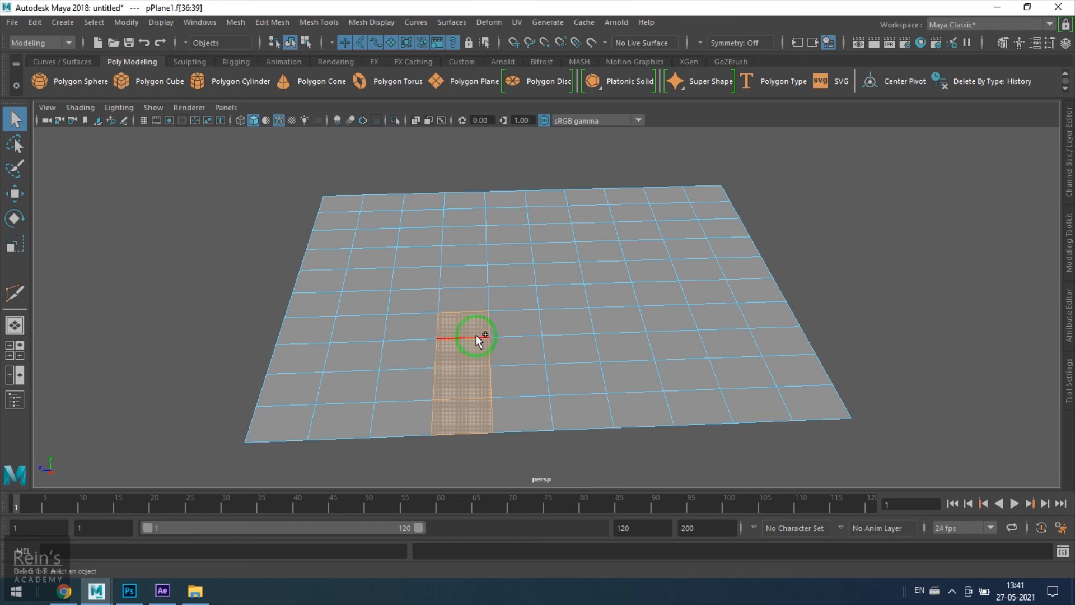
{"action": "left_click", "coordinate": [512, 327], "text": "shift"}
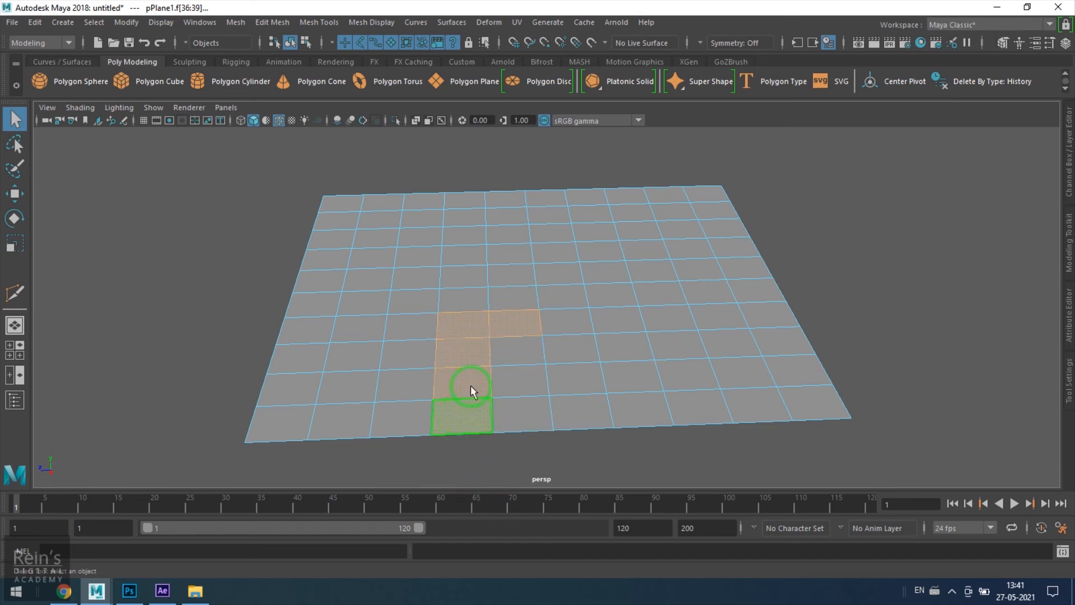
{"action": "key", "text": "ctrl+z"}
Step: Extend the face selection straight along the fourth column to the far edge, and return the plane to object mode
{"action": "left_click", "coordinate": [474, 301], "text": "shift"}
{"action": "left_click", "coordinate": [473, 276], "text": "shift"}
{"action": "left_click", "coordinate": [476, 258], "text": "shift"}
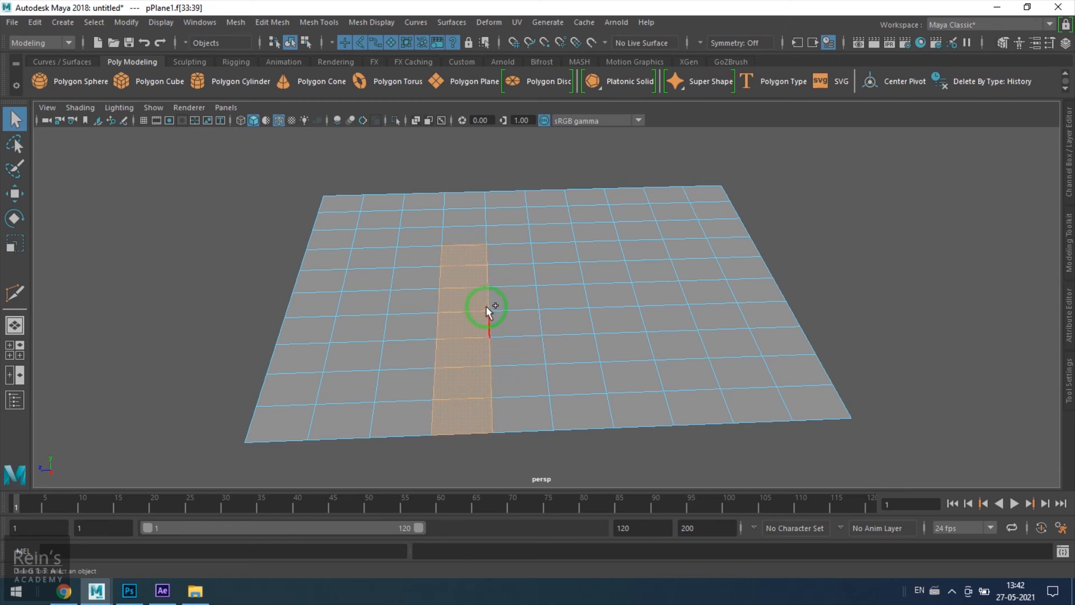
{"action": "left_click", "coordinate": [475, 231], "text": "shift"}
{"action": "left_click", "coordinate": [471, 199], "text": "shift"}
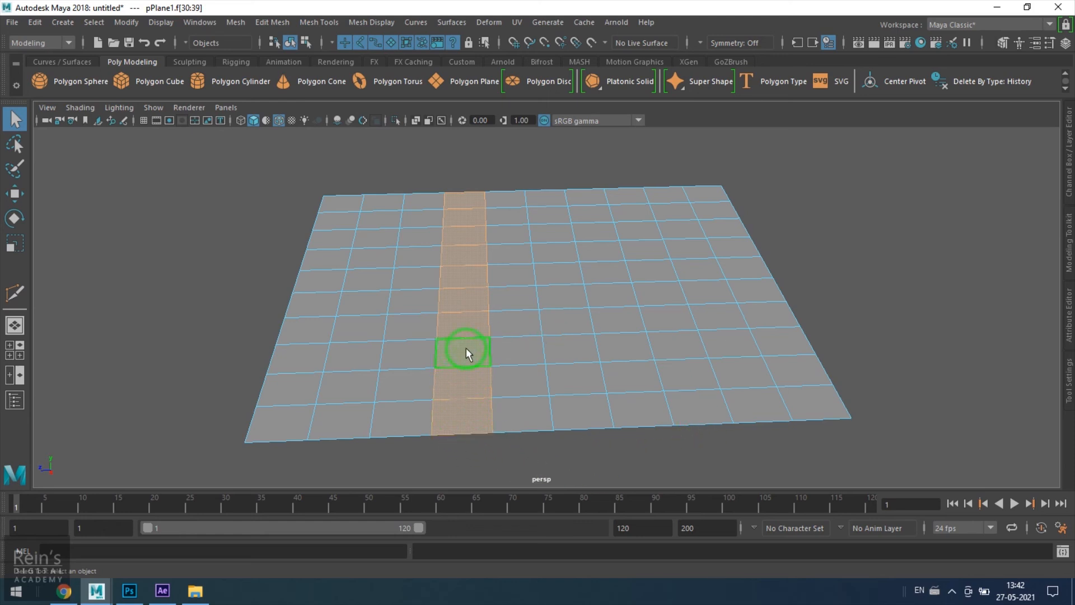
{"action": "key", "text": "F8"}
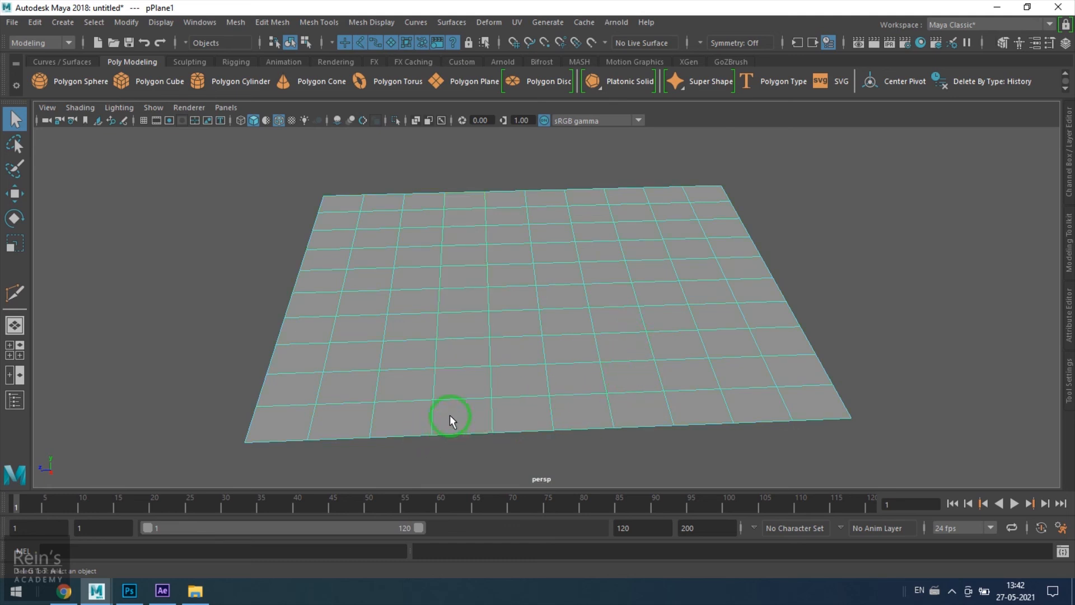
Step: Select an arch-shaped path of faces, four rows deep and three columns wide from the near edge, and return to object mode
{"action": "key", "text": "F11"}
{"action": "mouse_move", "coordinate": [457, 421]}
{"action": "left_mouse_down"}
{"action": "mouse_move", "coordinate": [470, 396]}
{"action": "mouse_move", "coordinate": [467, 355]}
{"action": "mouse_move", "coordinate": [499, 317]}
{"action": "mouse_move", "coordinate": [554, 318]}
{"action": "mouse_move", "coordinate": [587, 439]}
{"action": "left_mouse_up"}
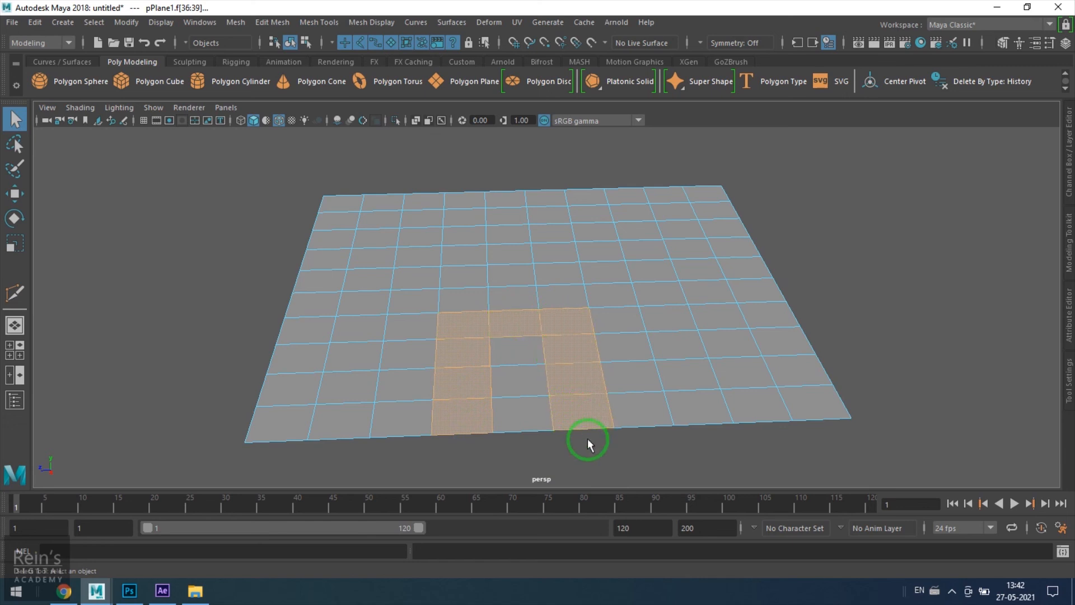
{"action": "key", "text": "F8"}
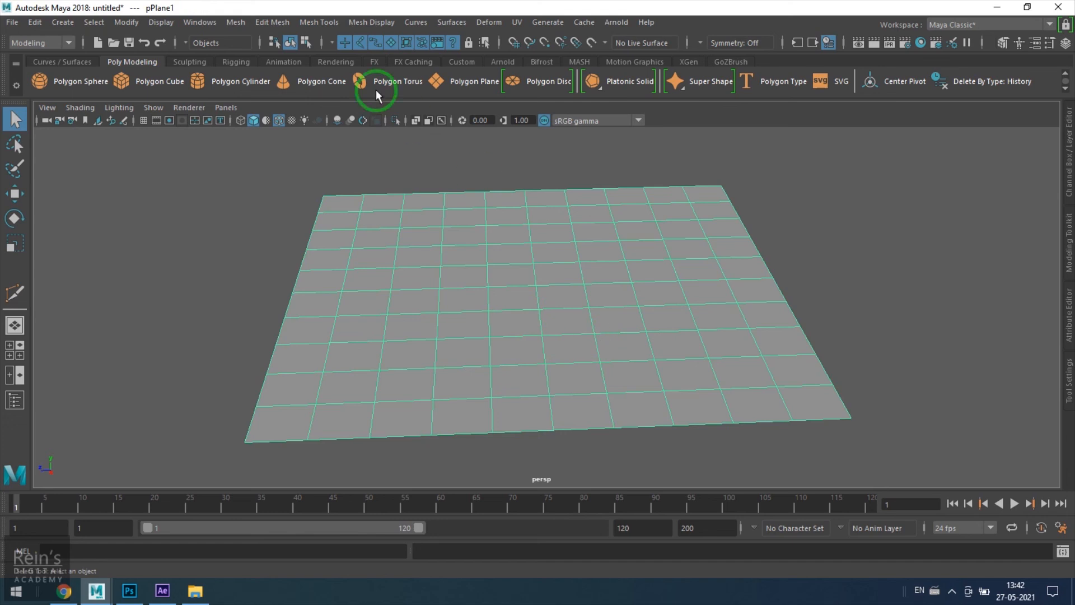
Step: Cut an edge path through the middle of the arch-shaped row of faces with the Multi-Cut tool, from near edge to near edge
{"action": "left_click", "coordinate": [299, 23]}
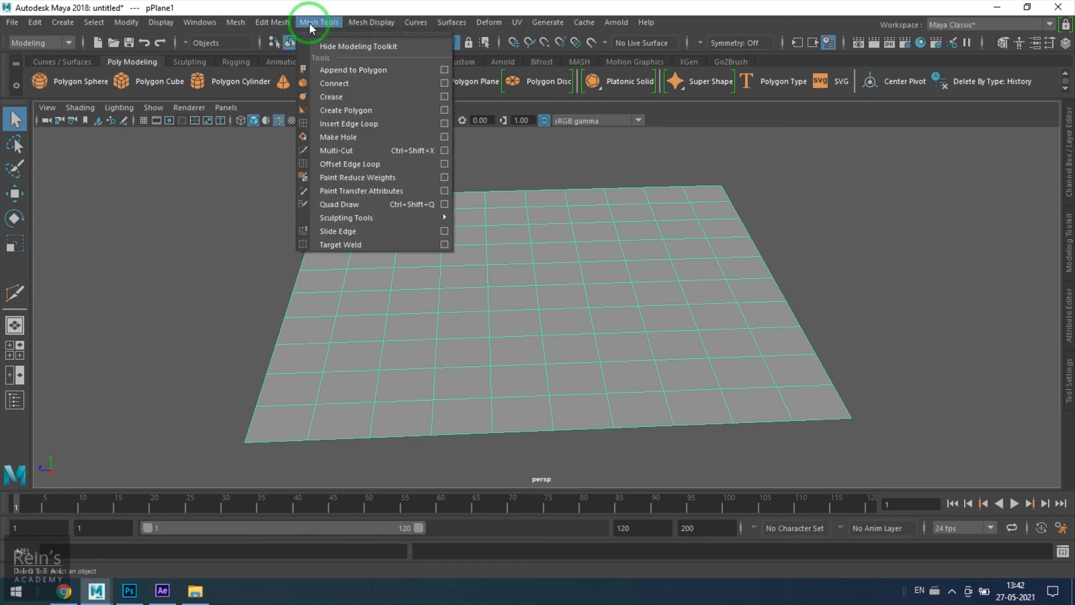
{"action": "left_click", "coordinate": [368, 155]}
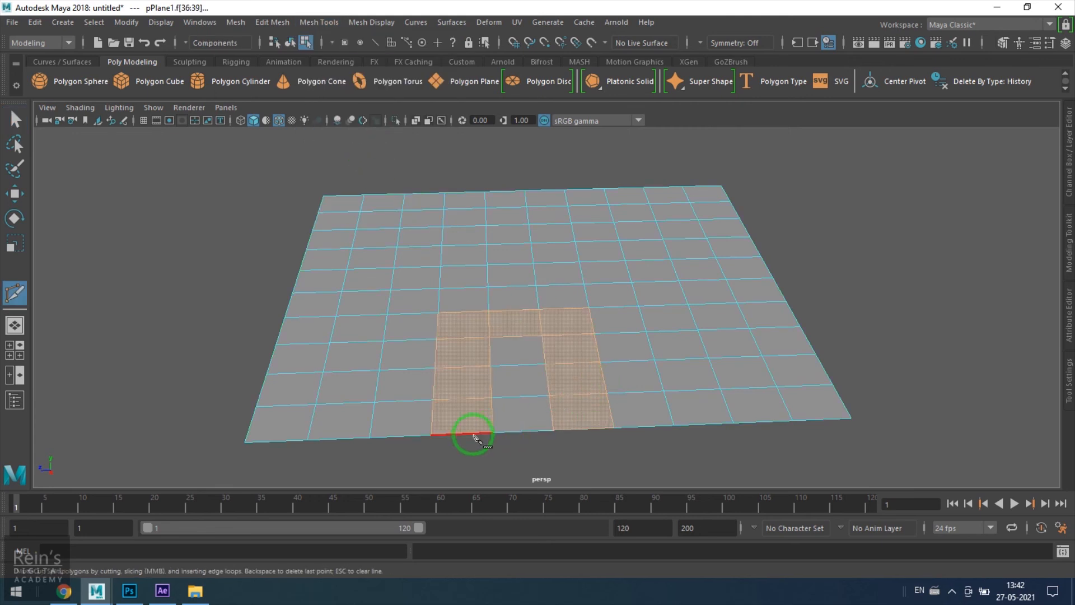
{"action": "left_click", "coordinate": [463, 433]}
{"action": "left_click", "coordinate": [460, 398]}
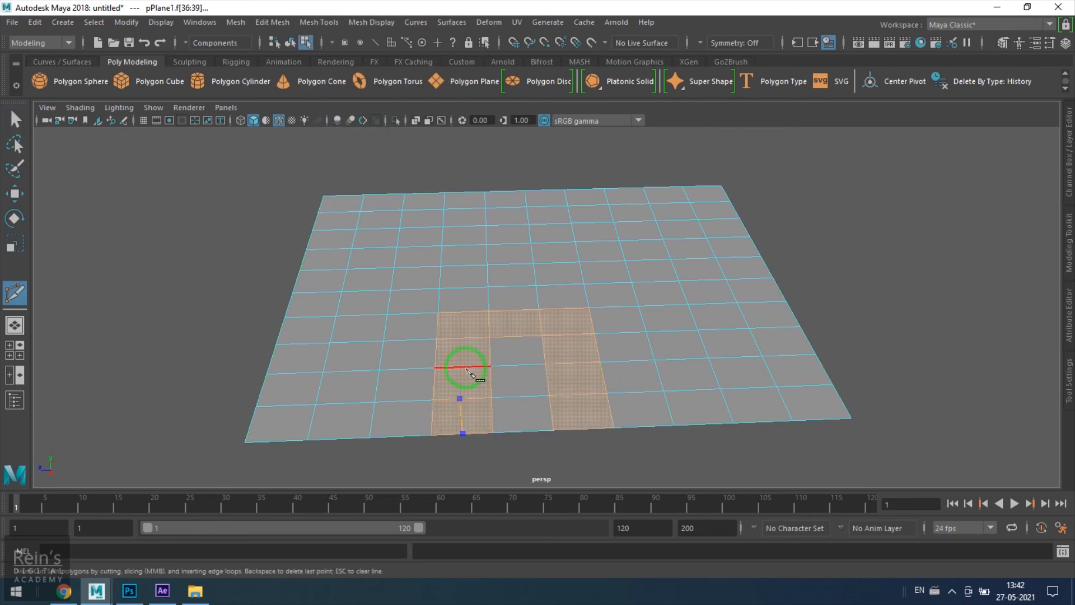
{"action": "left_click", "coordinate": [464, 367]}
{"action": "left_click", "coordinate": [462, 337]}
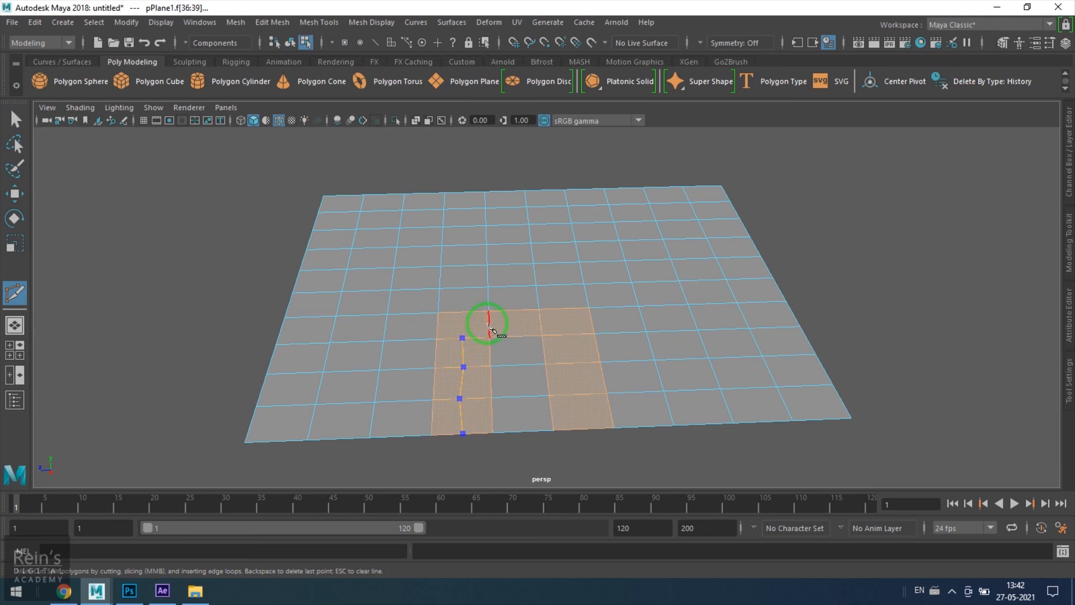
{"action": "left_click", "coordinate": [489, 323]}
{"action": "left_click", "coordinate": [539, 322]}
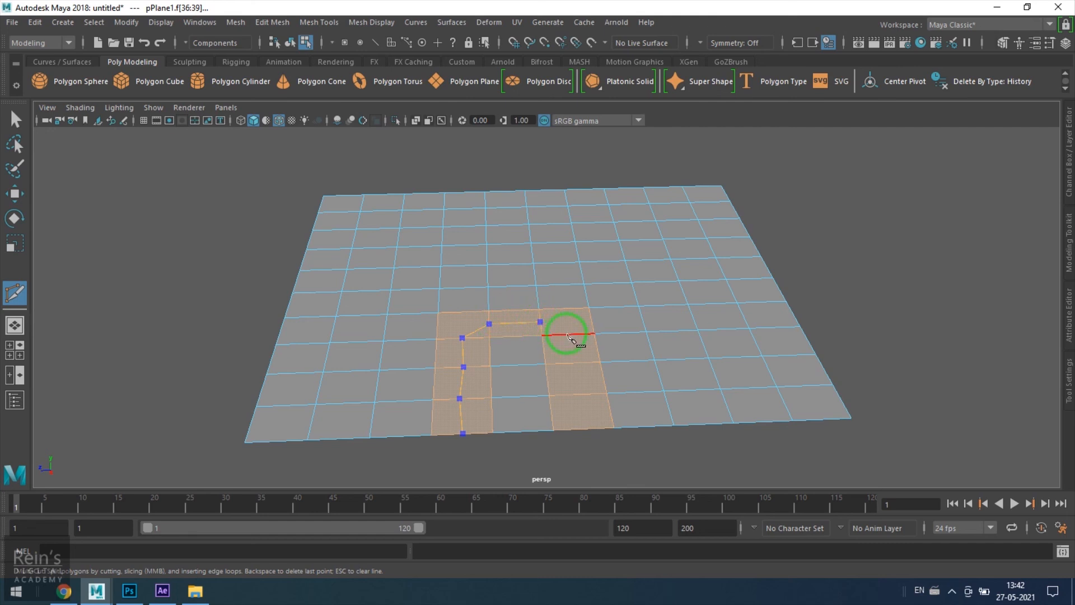
{"action": "left_click", "coordinate": [567, 335]}
{"action": "left_click", "coordinate": [569, 363]}
{"action": "left_click", "coordinate": [570, 394]}
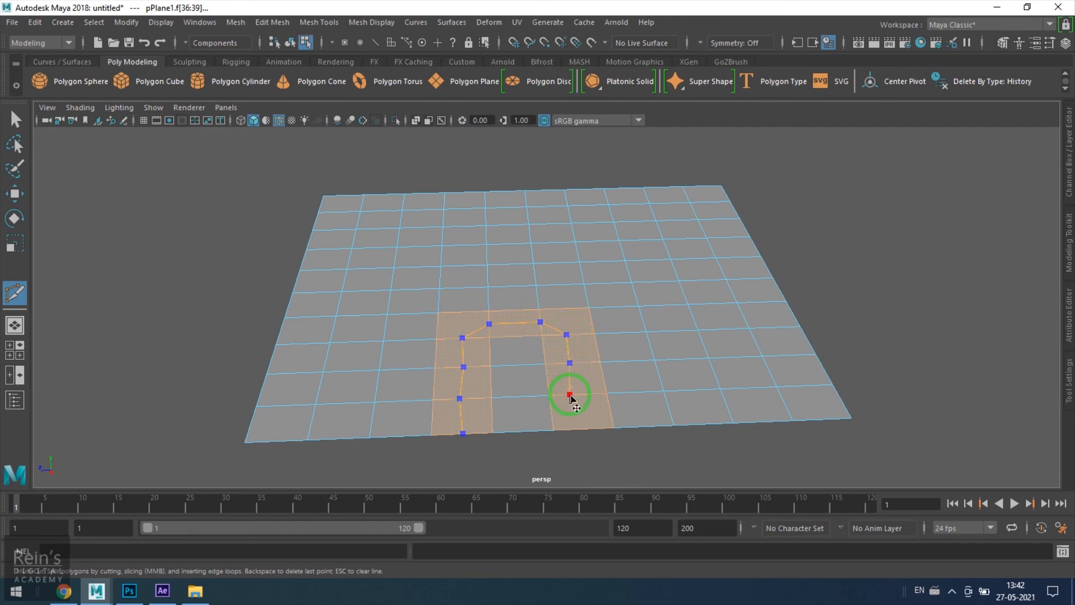
{"action": "left_click", "coordinate": [577, 430]}
{"action": "right_click", "coordinate": [589, 457]}
Step: Cut an edge from the middle of the arch's right diagonal corner segment to the outer grid vertex
{"action": "scroll", "coordinate": [604, 396], "scroll_direction": "up", "scroll_amount": 3}
{"action": "right_click_drag", "start_coordinate": [604, 397], "coordinate": [568, 368], "text": "alt"}
{"action": "left_click_drag", "start_coordinate": [559, 380], "coordinate": [551, 394], "text": "alt"}
{"action": "middle_click_drag", "start_coordinate": [551, 393], "coordinate": [550, 330], "text": "alt"}
{"action": "right_click_drag", "start_coordinate": [550, 330], "coordinate": [534, 384], "text": "alt"}
{"action": "left_click_drag", "start_coordinate": [431, 276], "coordinate": [439, 292]}
{"action": "scroll", "coordinate": [571, 309], "scroll_direction": "up", "scroll_amount": 3}
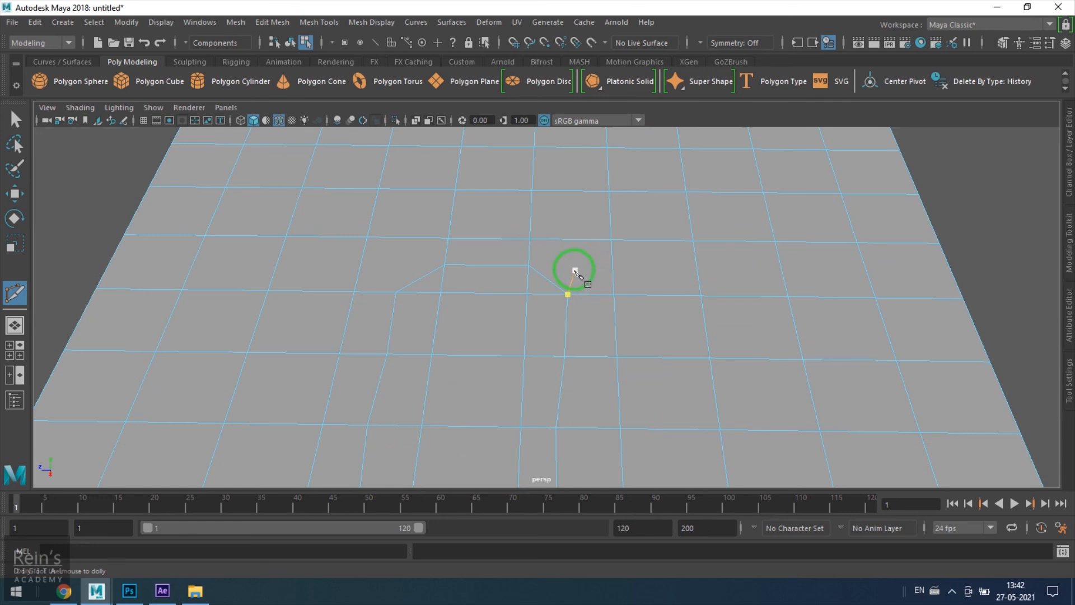
{"action": "left_click", "coordinate": [567, 294]}
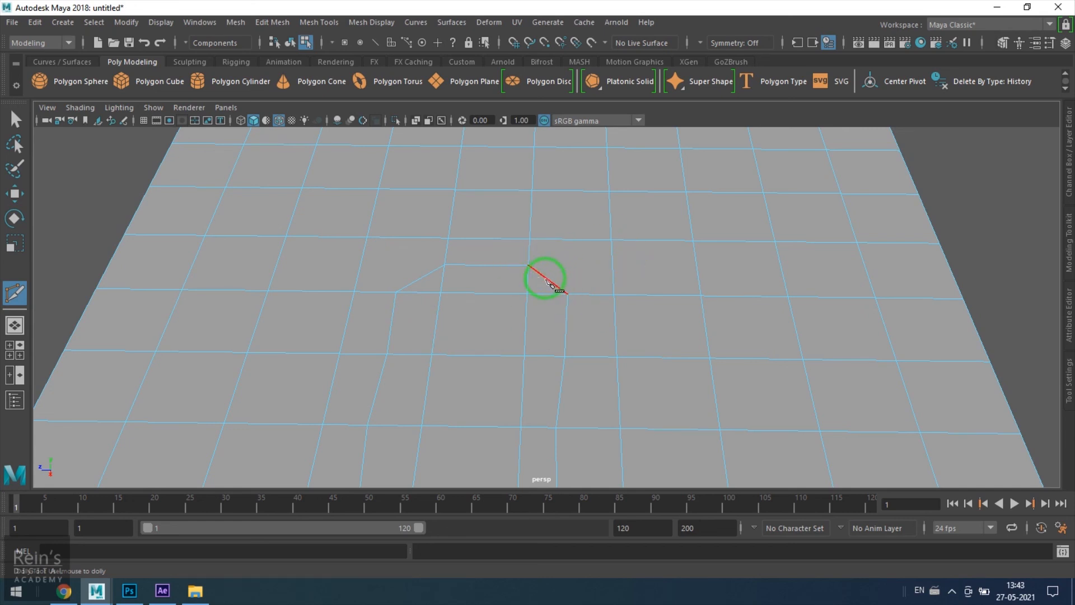
{"action": "left_click", "coordinate": [546, 277]}
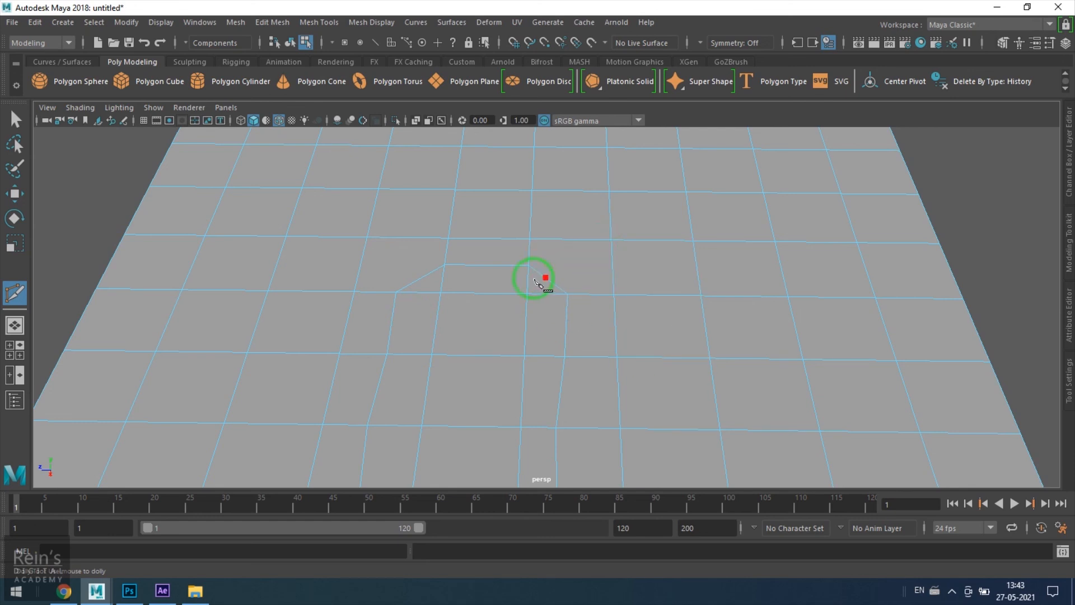
{"action": "left_click", "coordinate": [611, 241]}
{"action": "key", "text": "Return"}
Step: Cut a matching edge from the middle of the arch's left diagonal corner segment to its outer grid vertex
{"action": "left_click", "coordinate": [421, 277]}
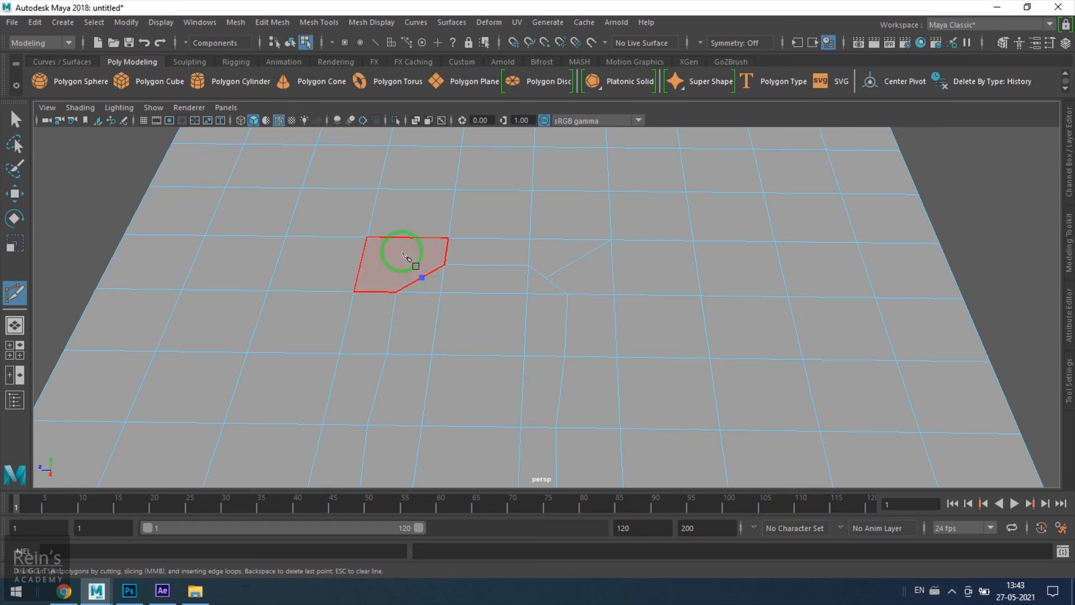
{"action": "left_click", "coordinate": [367, 237]}
{"action": "key", "text": "Return"}
{"action": "left_click", "coordinate": [616, 357]}
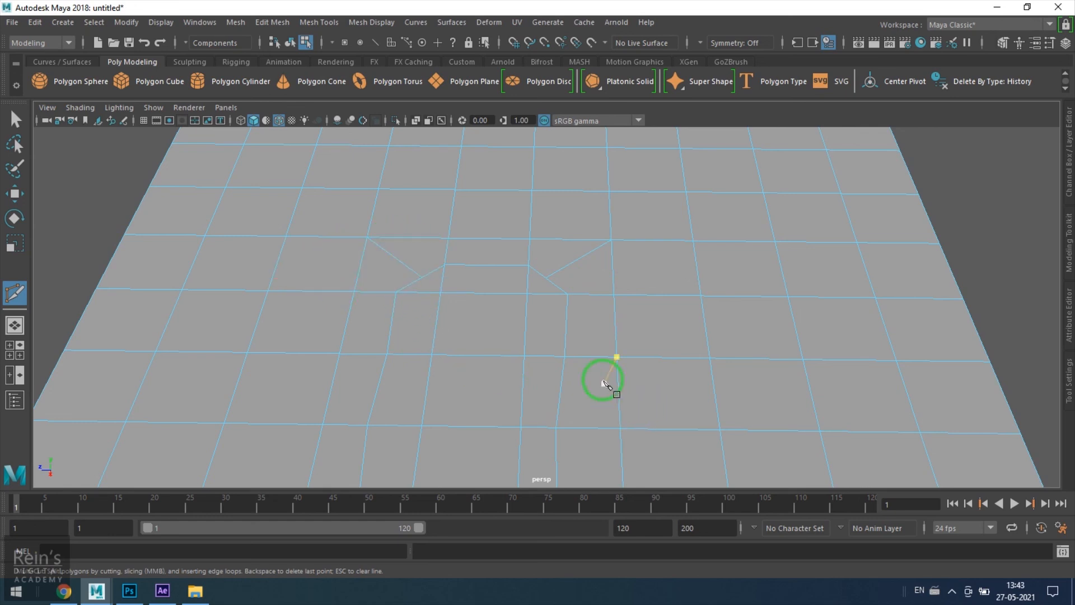
Step: Move the two new corner vertices outward in vertex mode to square off the corners of the arch path
{"action": "key", "text": "w"}
{"action": "key", "text": "F9"}
{"action": "left_click", "coordinate": [546, 278]}
{"action": "mouse_move", "coordinate": [507, 312]}
{"action": "middle_mouse_down"}
{"action": "mouse_move", "coordinate": [513, 297]}
{"action": "mouse_move", "coordinate": [502, 300]}
{"action": "middle_mouse_up"}
{"action": "left_click", "coordinate": [426, 280]}
{"action": "middle_click_drag", "start_coordinate": [370, 312], "coordinate": [353, 296]}
Step: Select the faces that meet at the arch's right corner in face mode, and return the plane to object mode
{"action": "key", "text": "F11"}
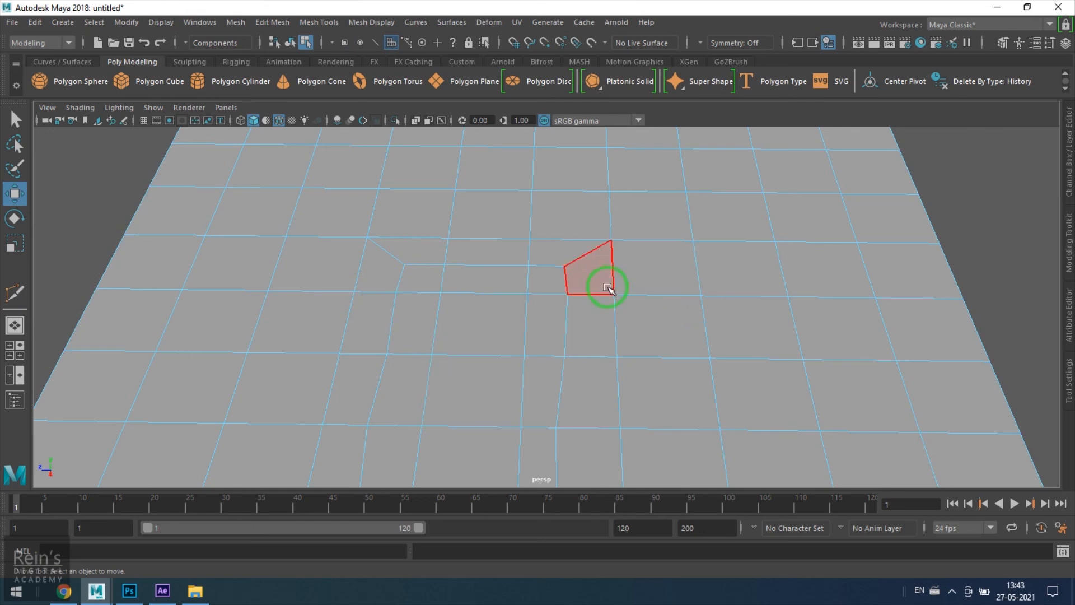
{"action": "left_click", "coordinate": [560, 285]}
{"action": "middle_click_drag", "start_coordinate": [564, 284], "coordinate": [546, 246]}
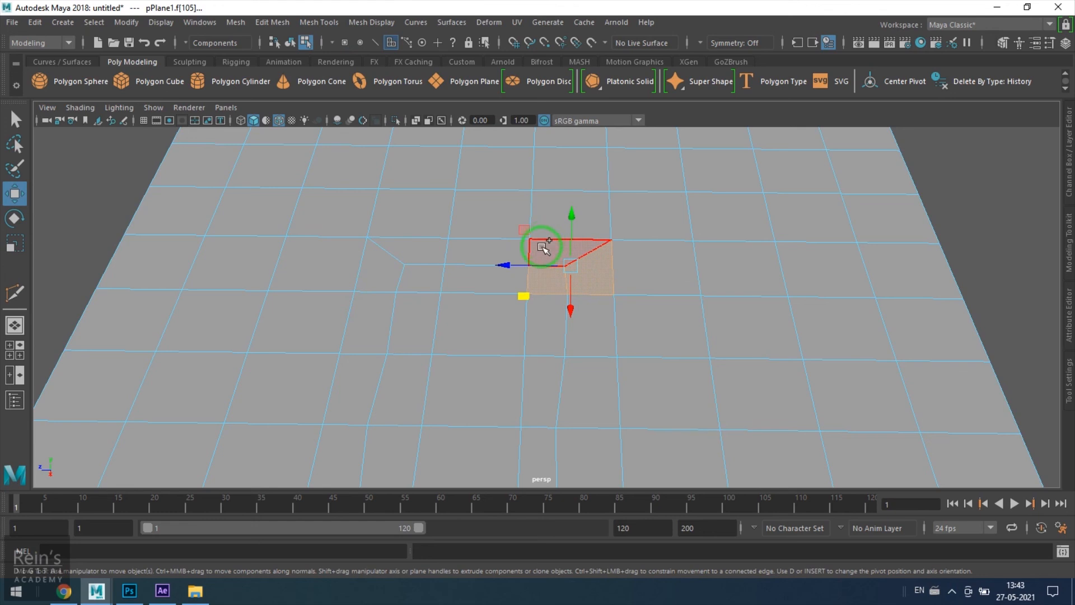
{"action": "key", "text": "q"}
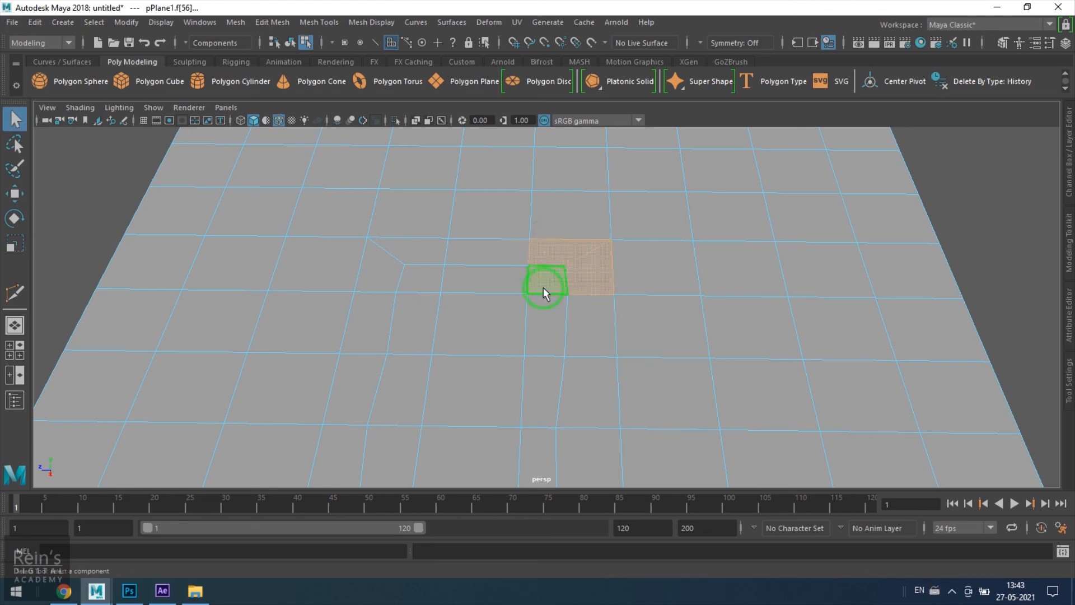
{"action": "key", "text": "F8"}
Step: Select the outer arch-shaped band of faces that turns at both corners in face mode, and return to object mode
{"action": "left_click_drag", "start_coordinate": [643, 348], "coordinate": [557, 360], "text": "alt"}
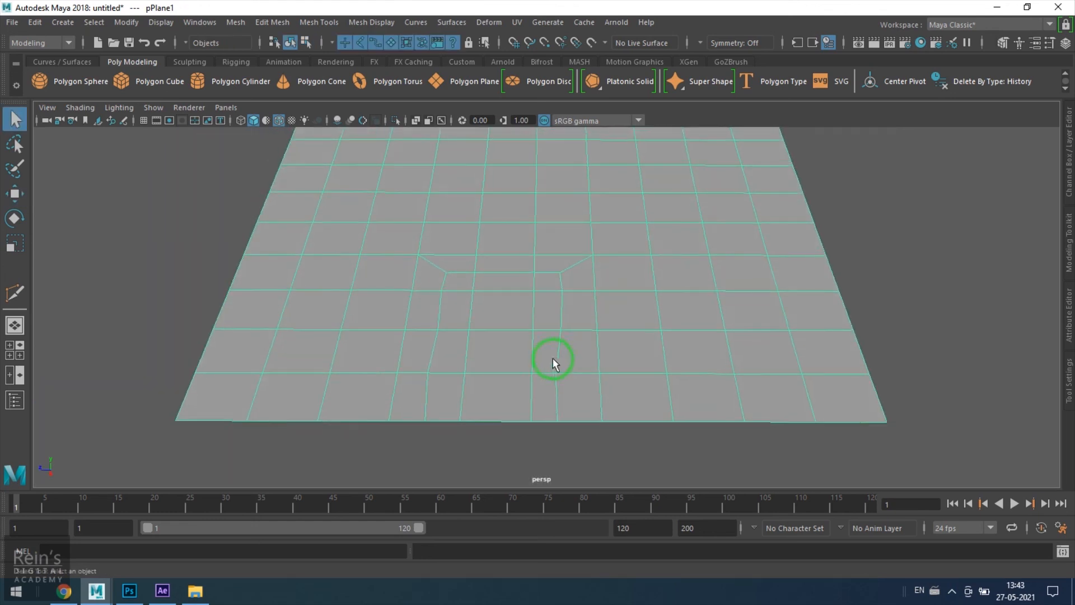
{"action": "key", "text": "F11"}
{"action": "mouse_move", "coordinate": [401, 418]}
{"action": "left_mouse_down"}
{"action": "mouse_move", "coordinate": [417, 287]}
{"action": "mouse_move", "coordinate": [436, 270]}
{"action": "mouse_move", "coordinate": [550, 262]}
{"action": "mouse_move", "coordinate": [626, 562]}
{"action": "left_mouse_up"}
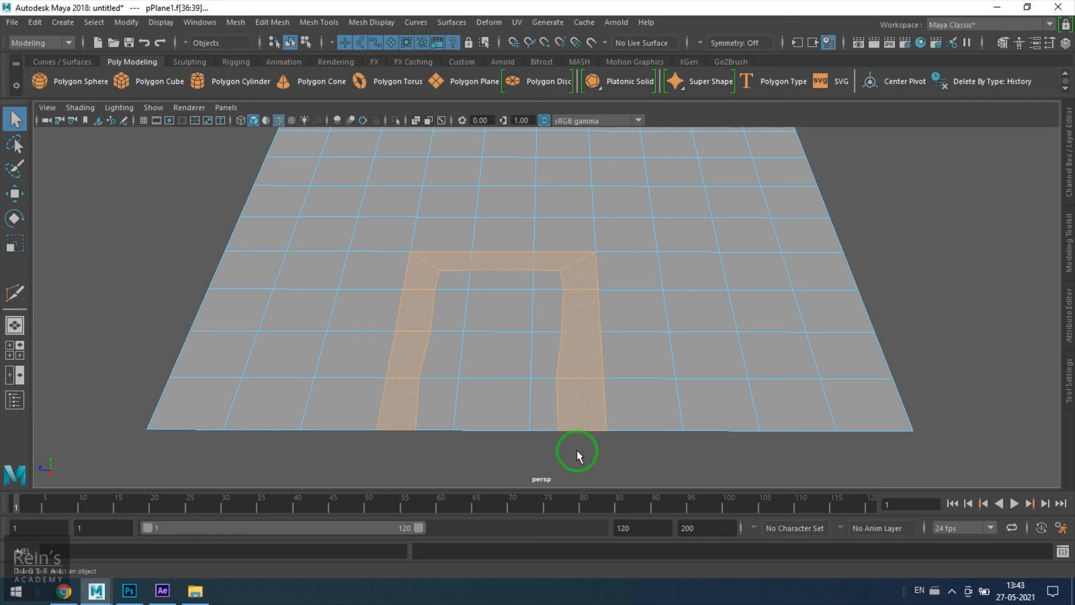
{"action": "right_click_drag", "start_coordinate": [619, 388], "coordinate": [711, 321]}
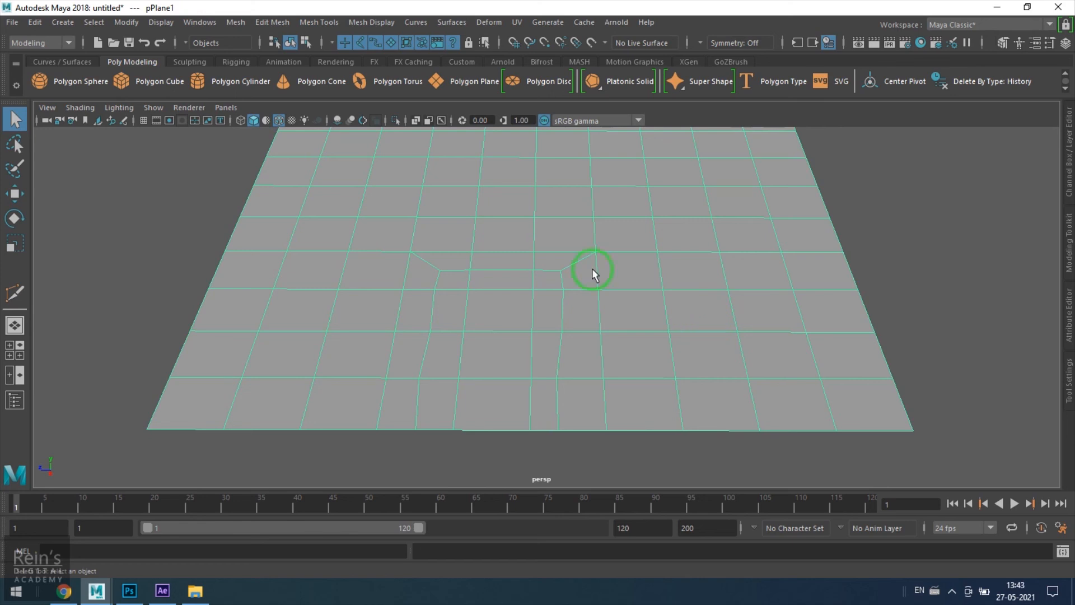
Step: Insert an edge loop running straight through the plane's second column of faces with the Insert Edge Loop tool
{"action": "left_click", "coordinate": [319, 22]}
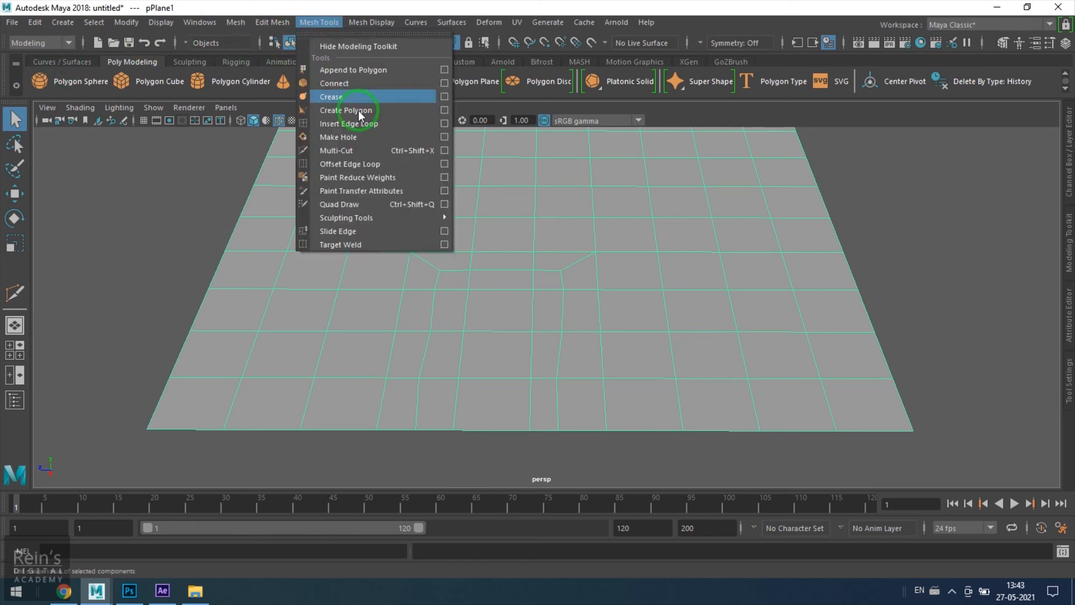
{"action": "left_click", "coordinate": [375, 123]}
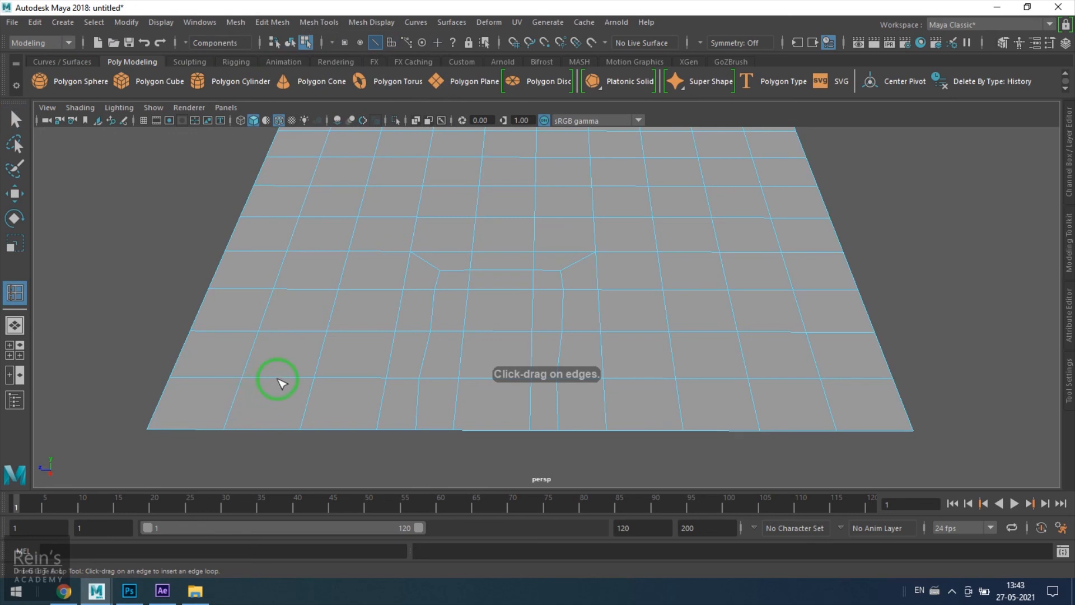
{"action": "left_click", "coordinate": [278, 379]}
Step: Insert another edge loop through the outer arch-shaped band of faces
{"action": "scroll", "coordinate": [285, 385], "scroll_direction": "down", "scroll_amount": 3}
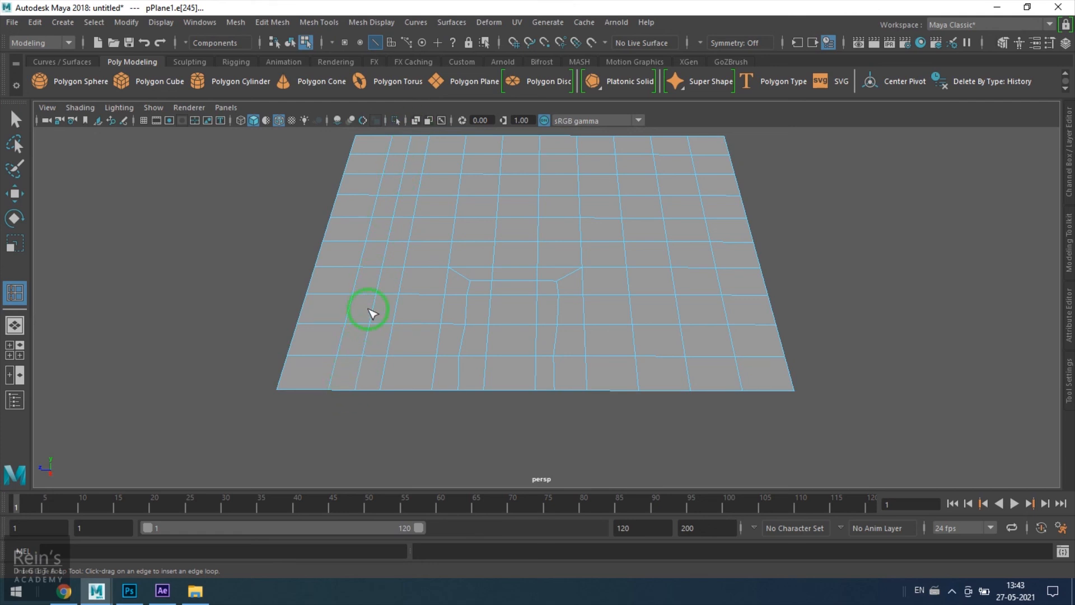
{"action": "scroll", "coordinate": [428, 396], "scroll_direction": "up", "scroll_amount": 3}
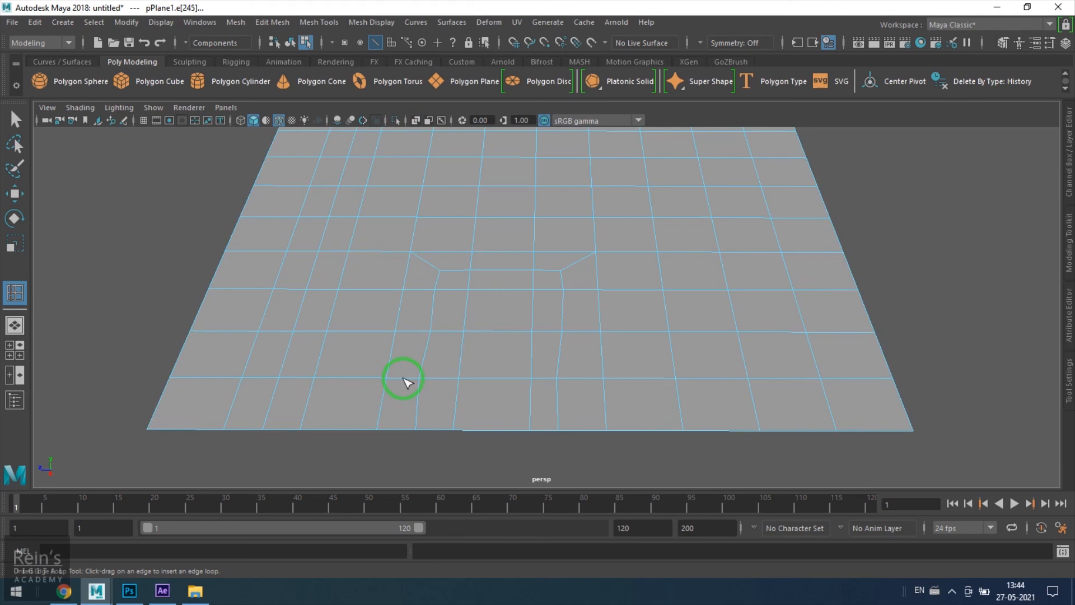
{"action": "left_click", "coordinate": [403, 381]}
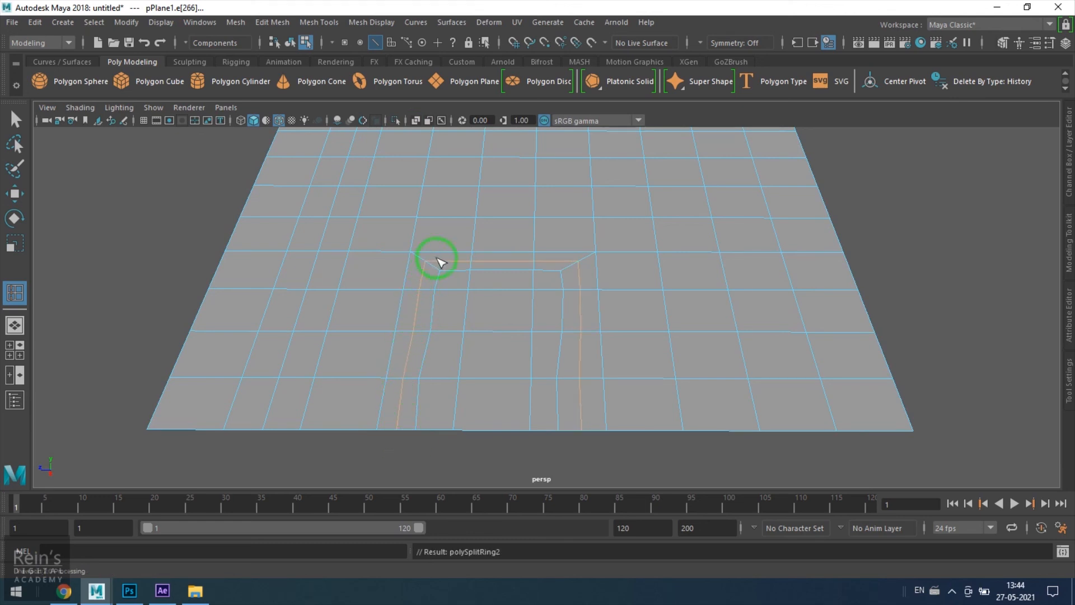